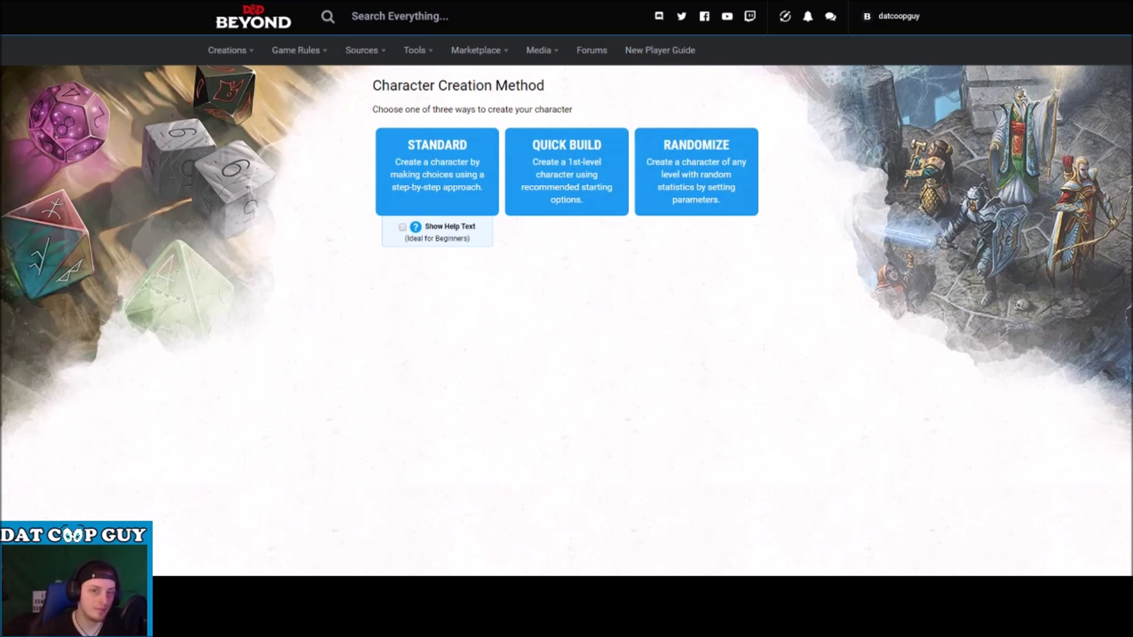
Step: Start a character with the standard method and turn off the Homebrew, Magic: The Gathering and Eberron content sources
click(420, 176)
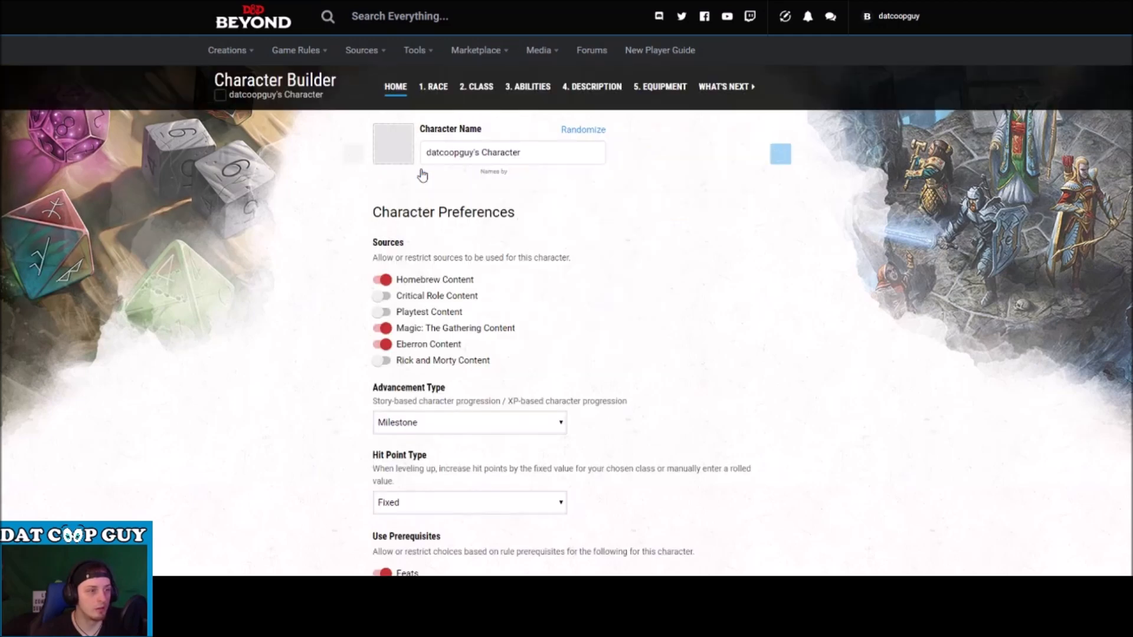
scroll(626, 231, down, 3)
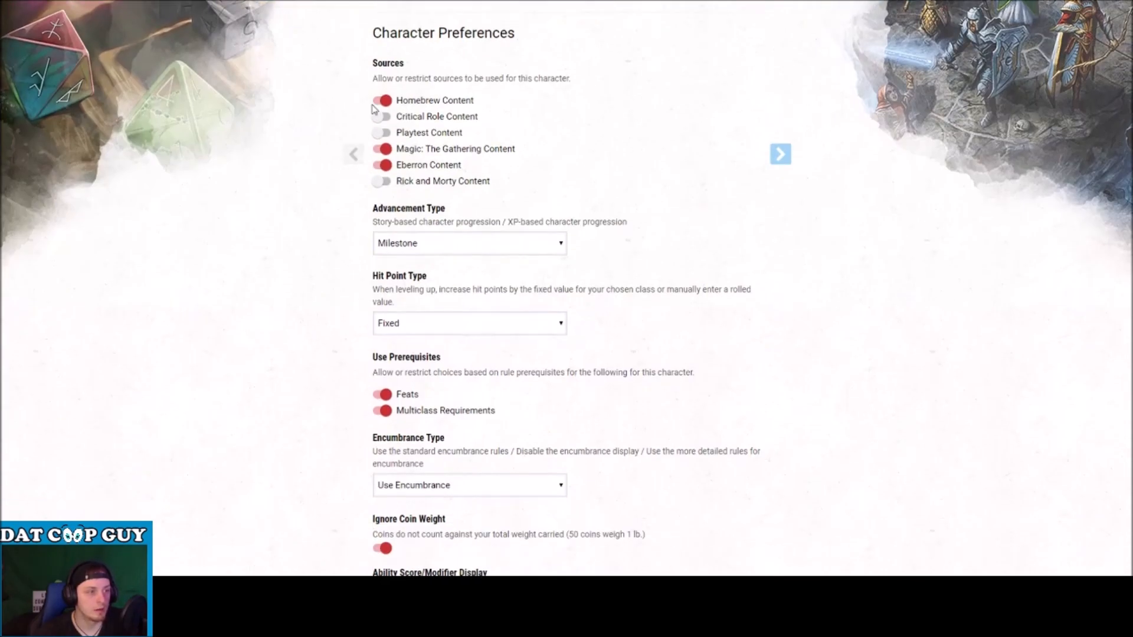
click(396, 100)
click(383, 149)
click(383, 165)
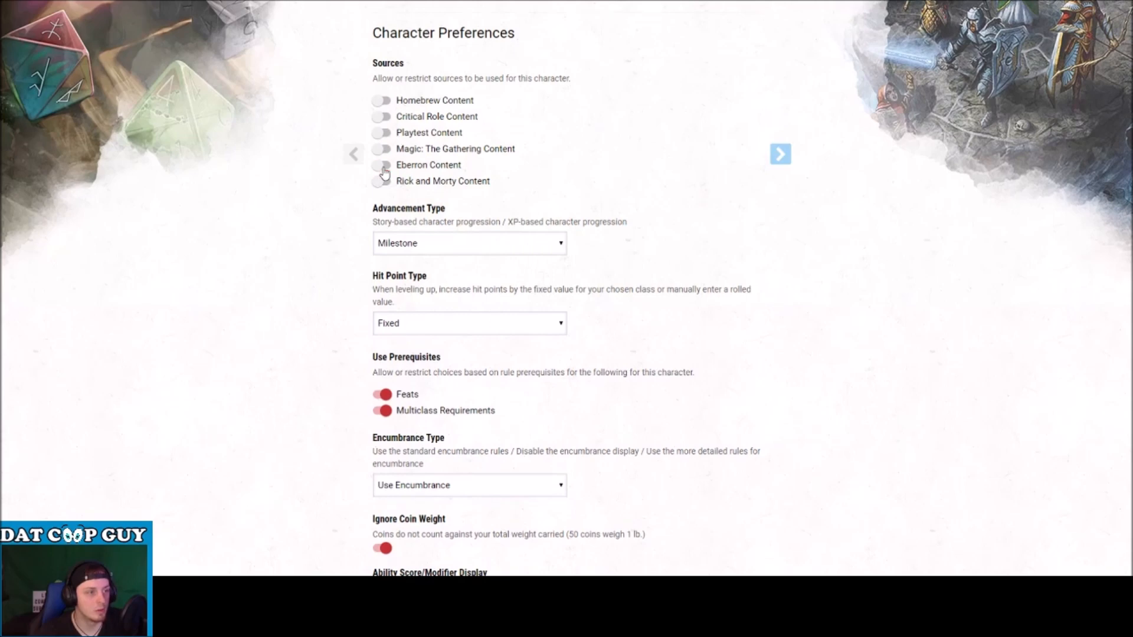
Step: Check the remaining character preferences, then continue to the race selection and look through the list of races
scroll(571, 266, down, 1)
scroll(571, 267, down, 4)
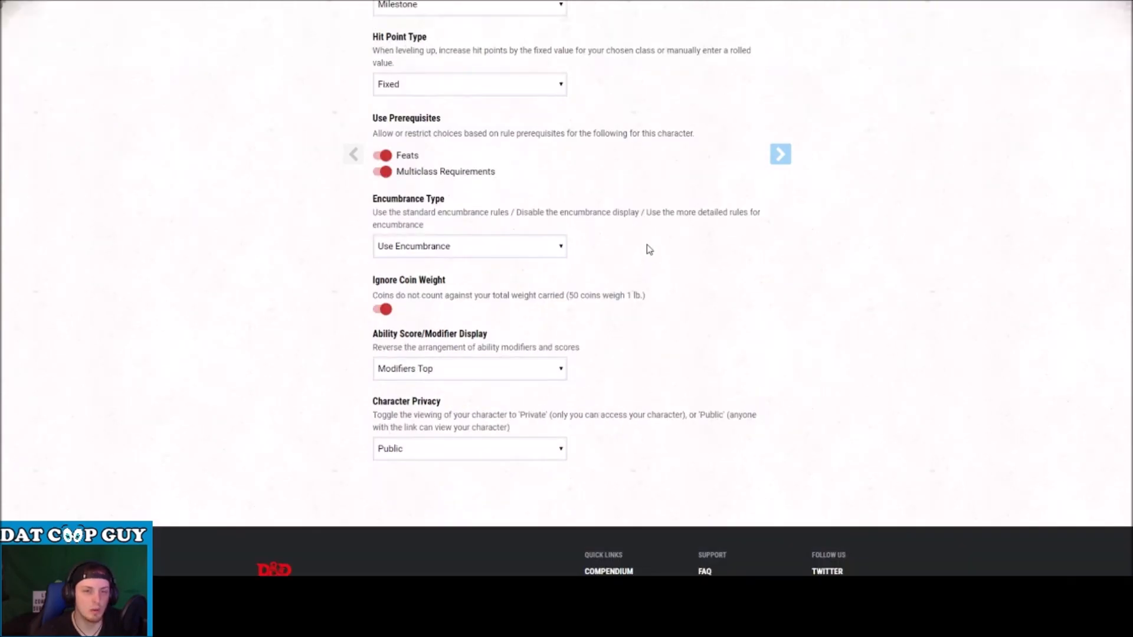
click(776, 162)
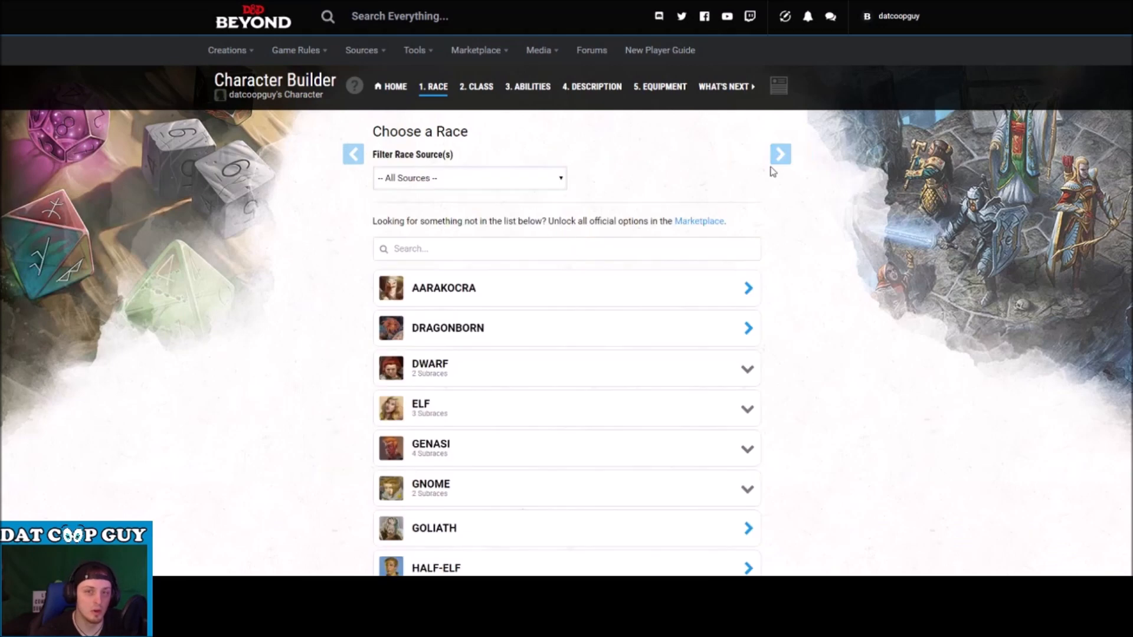
scroll(773, 171, down, 4)
scroll(493, 177, up, 3)
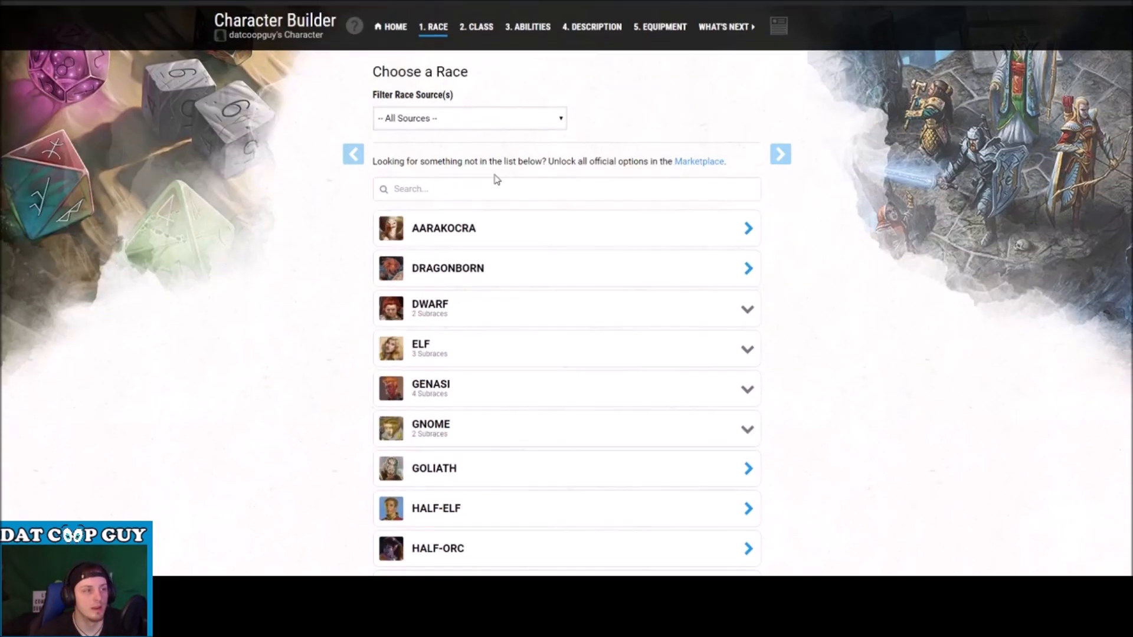
scroll(516, 257, up, 1)
scroll(518, 248, down, 7)
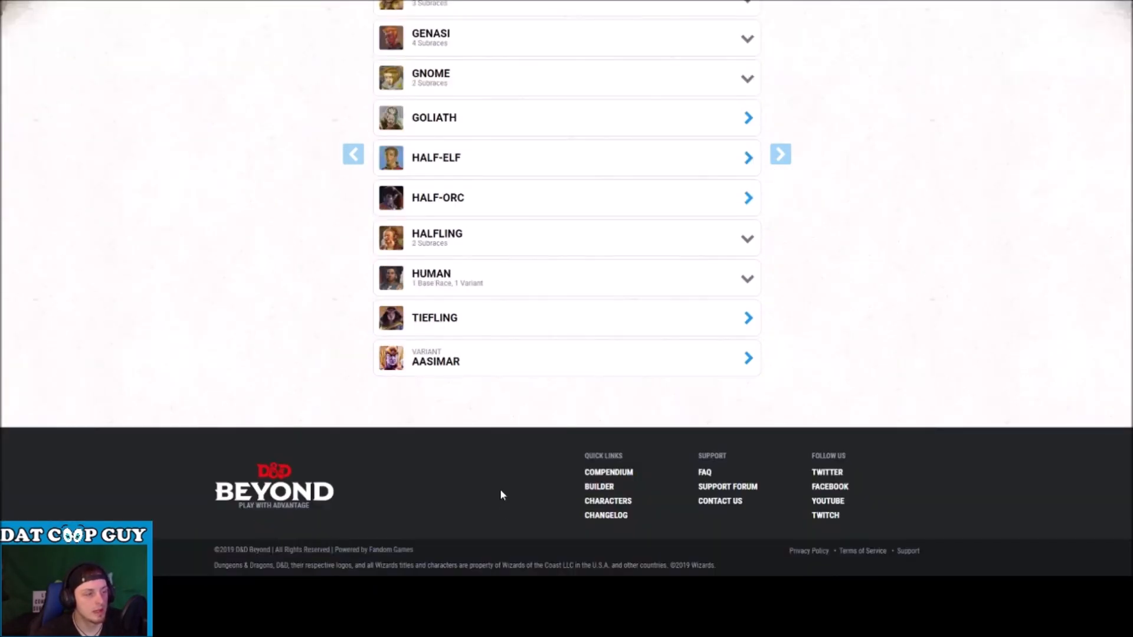
scroll(500, 492, up, 5)
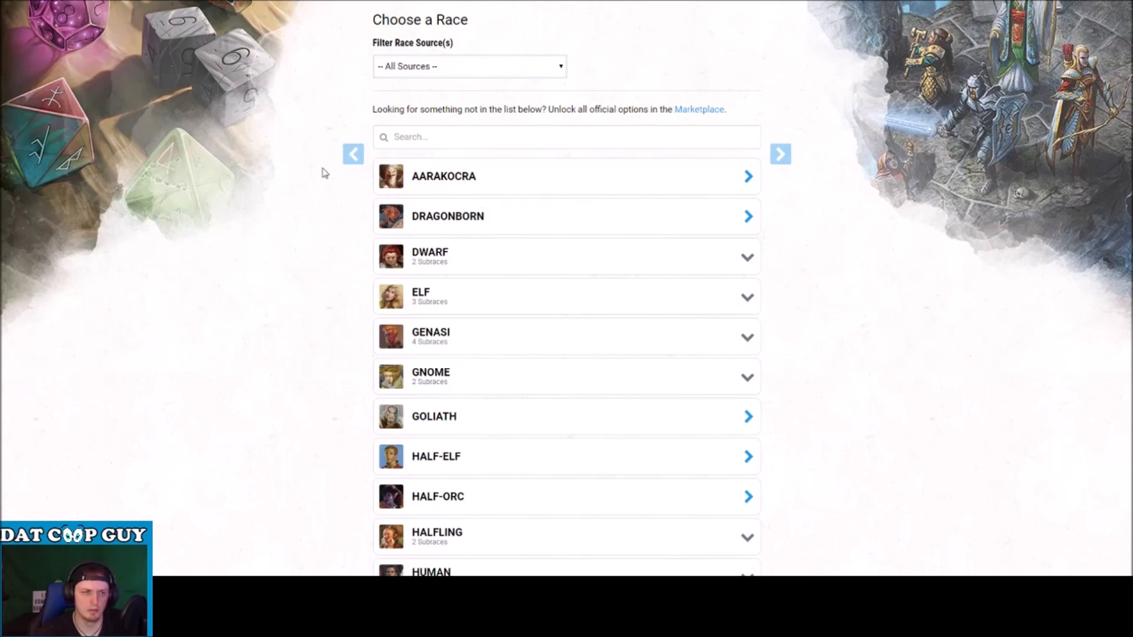
Step: Examine the Aarakocra's racial traits, including ability score increases, size, speed, flight, talons and languages, and close the details without choosing the race
click(470, 187)
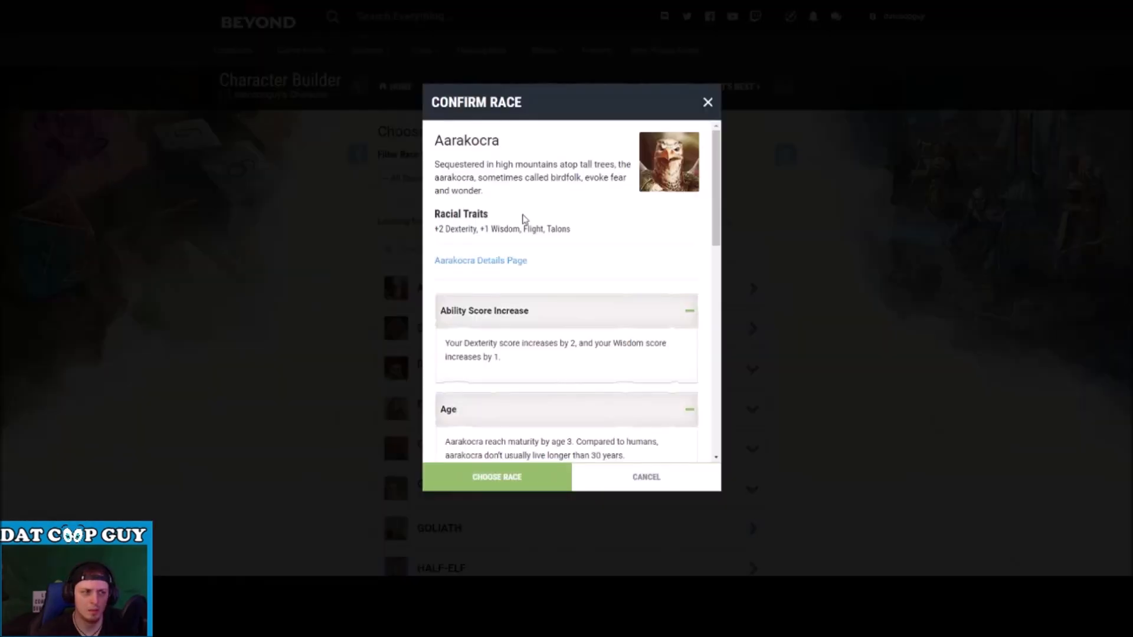
drag(483, 229, 522, 232)
click(568, 232)
click(572, 238)
scroll(632, 258, down, 9)
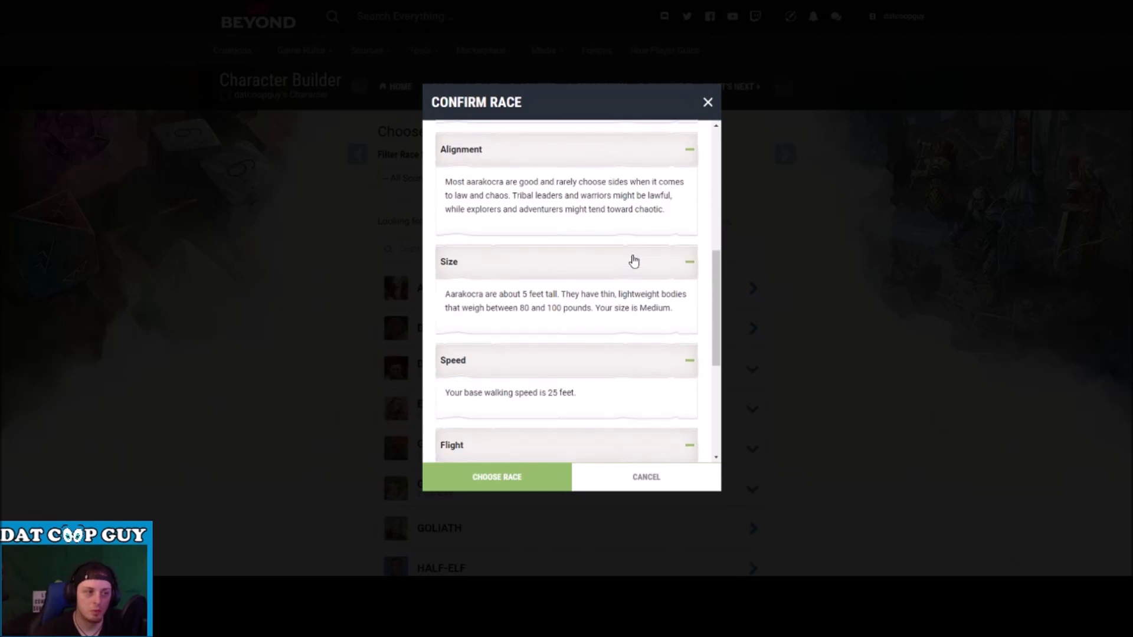
scroll(695, 213, up, 4)
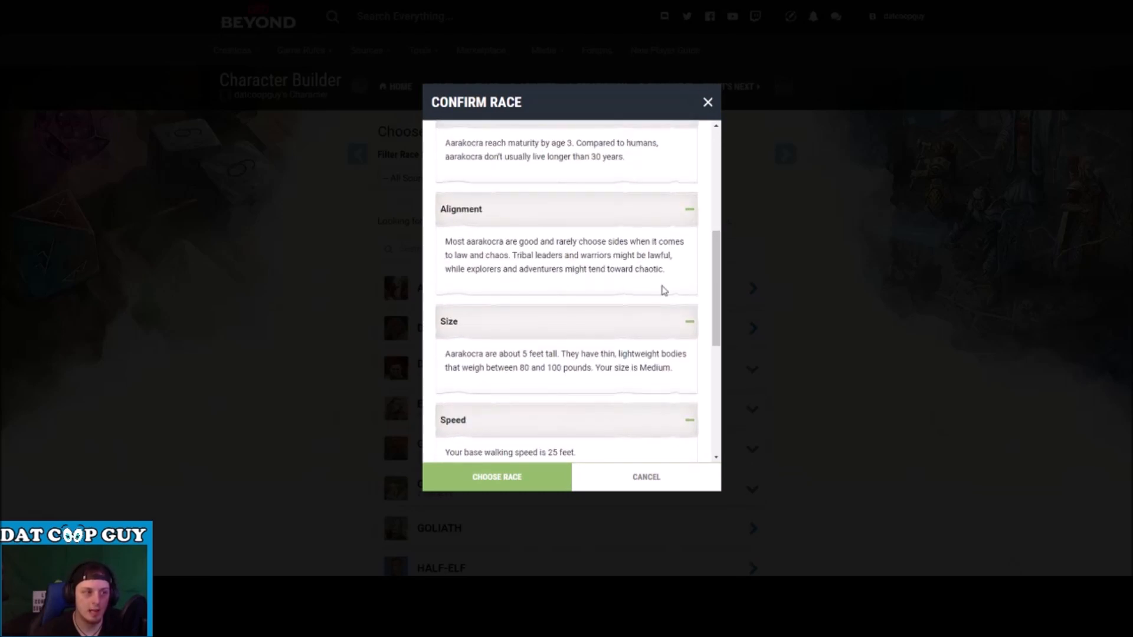
scroll(639, 289, up, 2)
scroll(637, 283, down, 3)
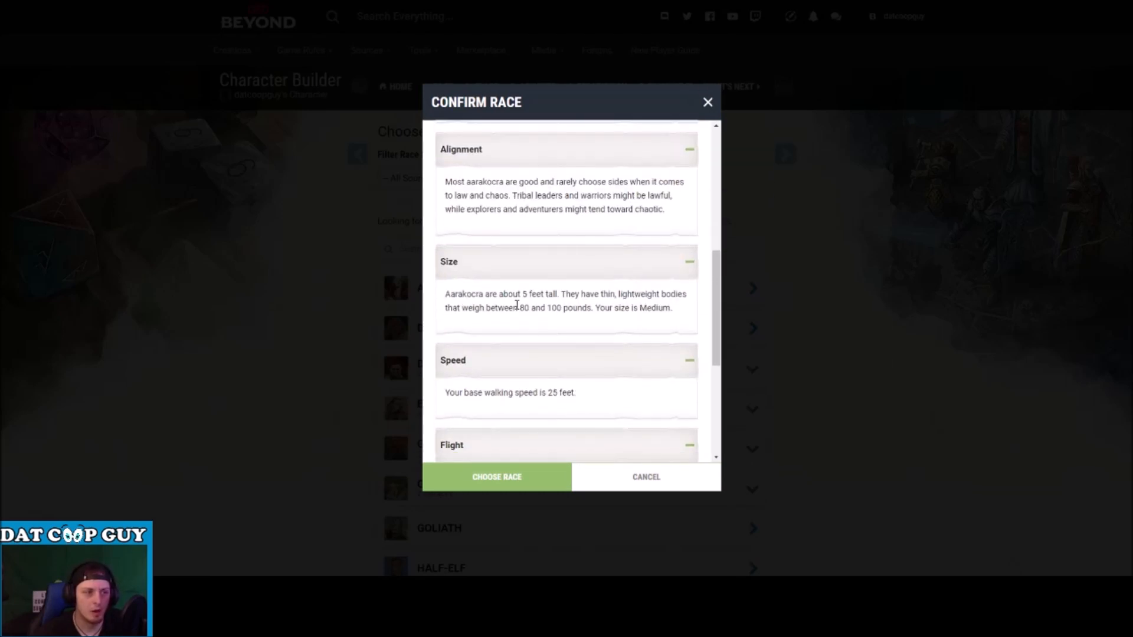
scroll(558, 300, up, 1)
scroll(558, 301, down, 5)
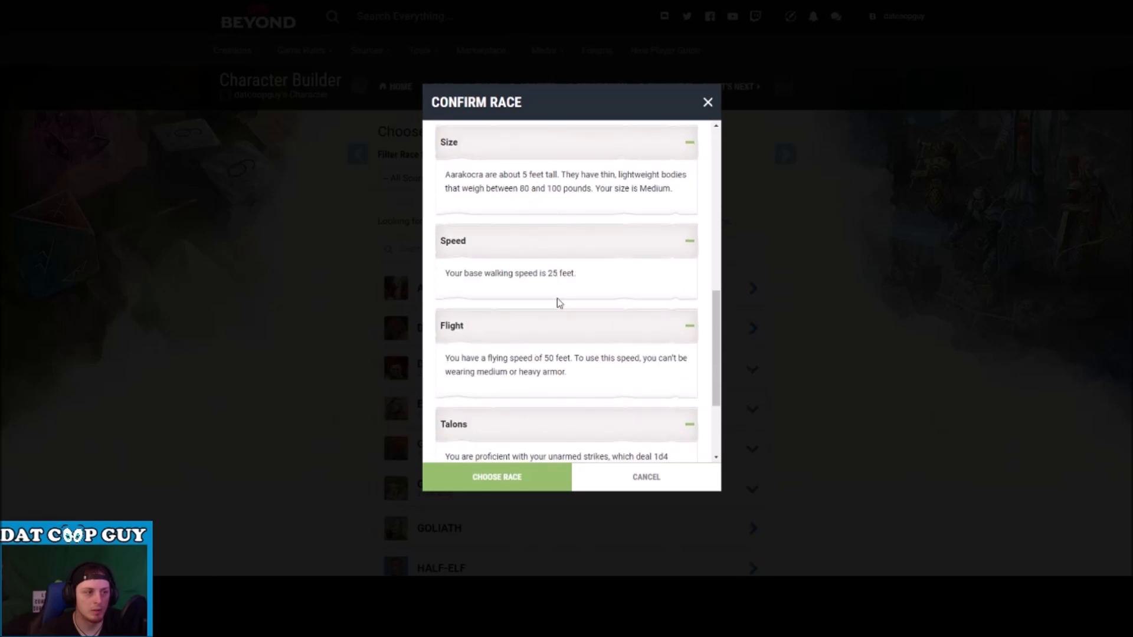
drag(576, 253, 458, 254)
click(466, 254)
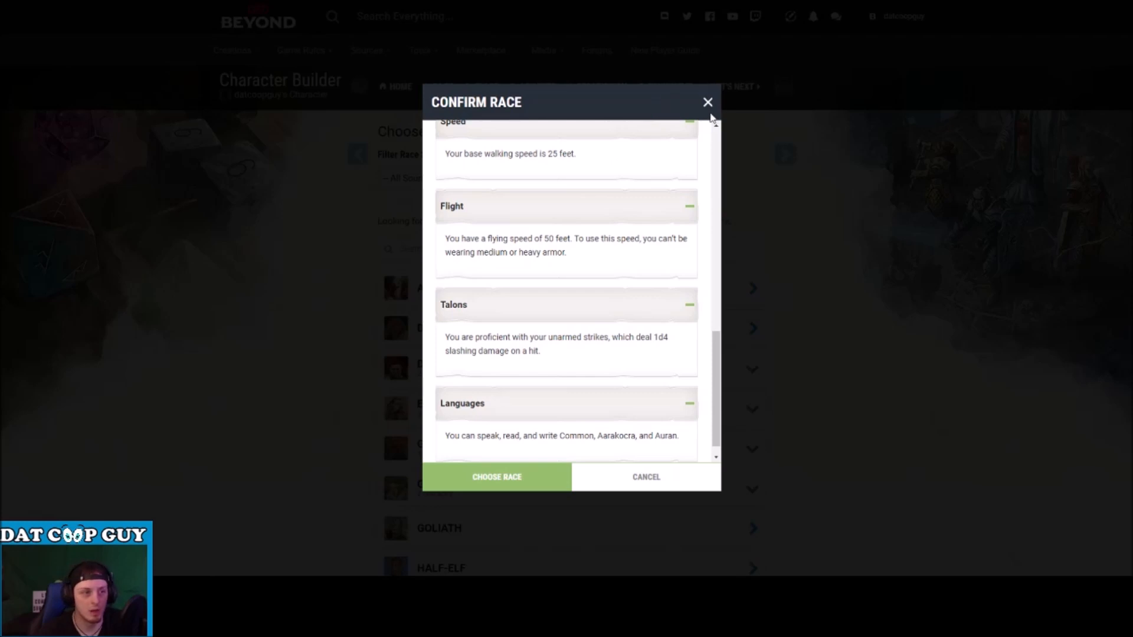
click(708, 104)
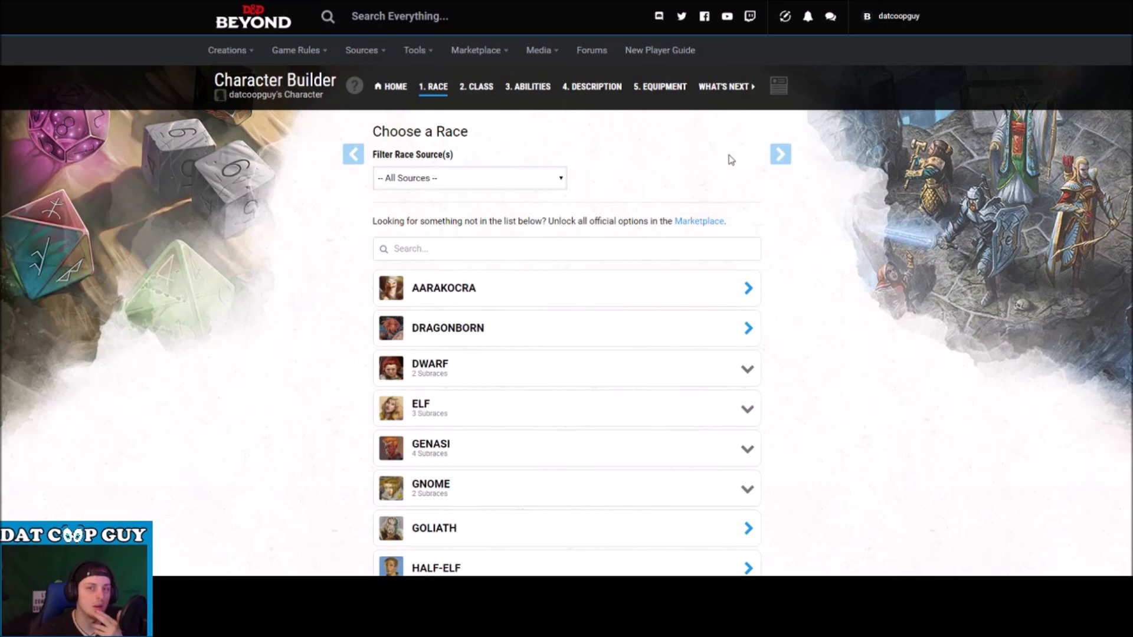
Step: Read through the Half-Elf's racial traits and choose Half-Elf as the character's race
scroll(730, 158, down, 3)
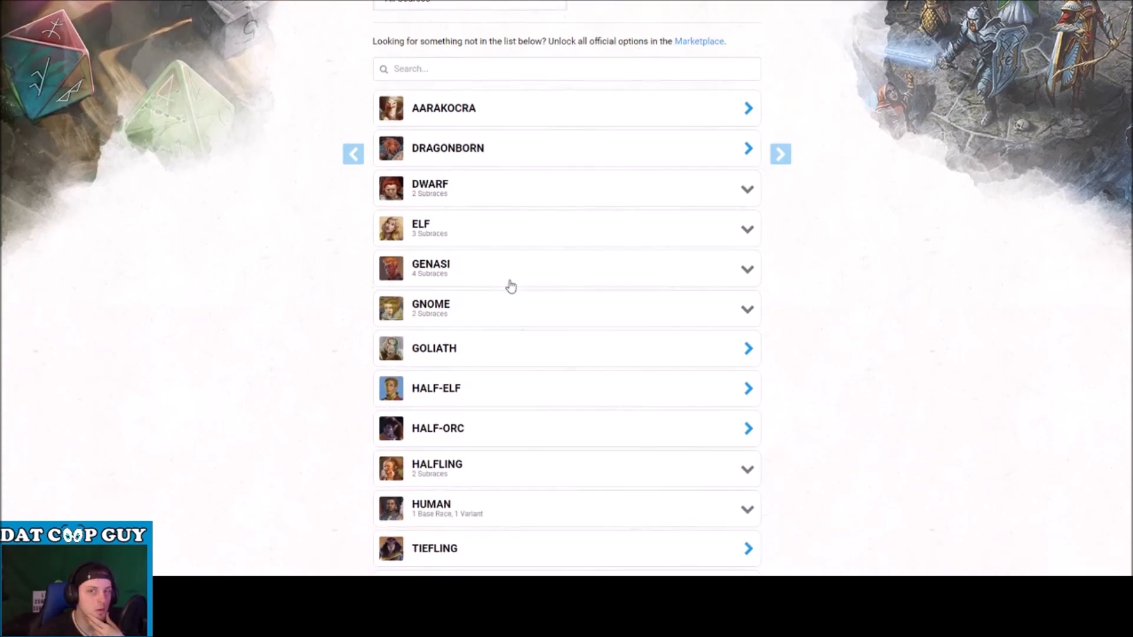
scroll(508, 285, down, 1)
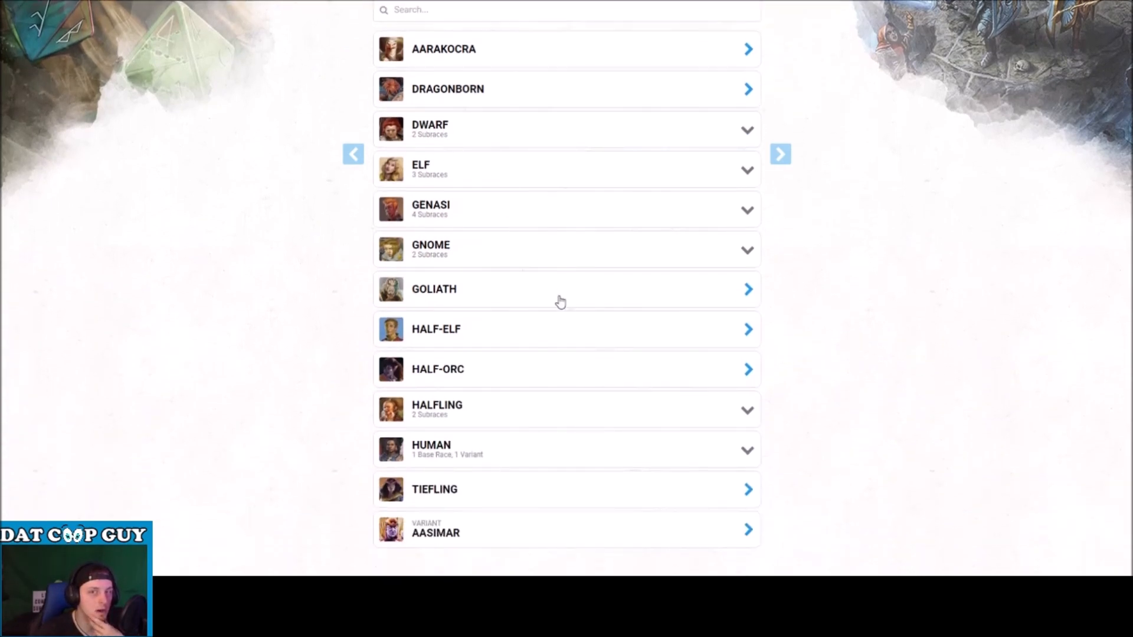
click(517, 329)
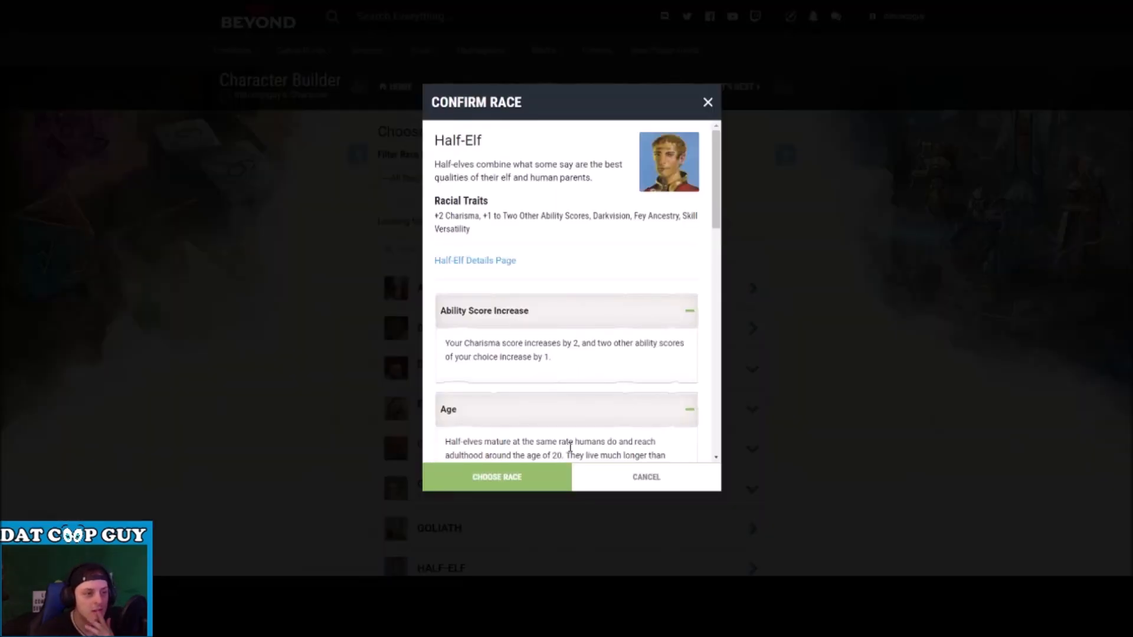
scroll(586, 256, down, 8)
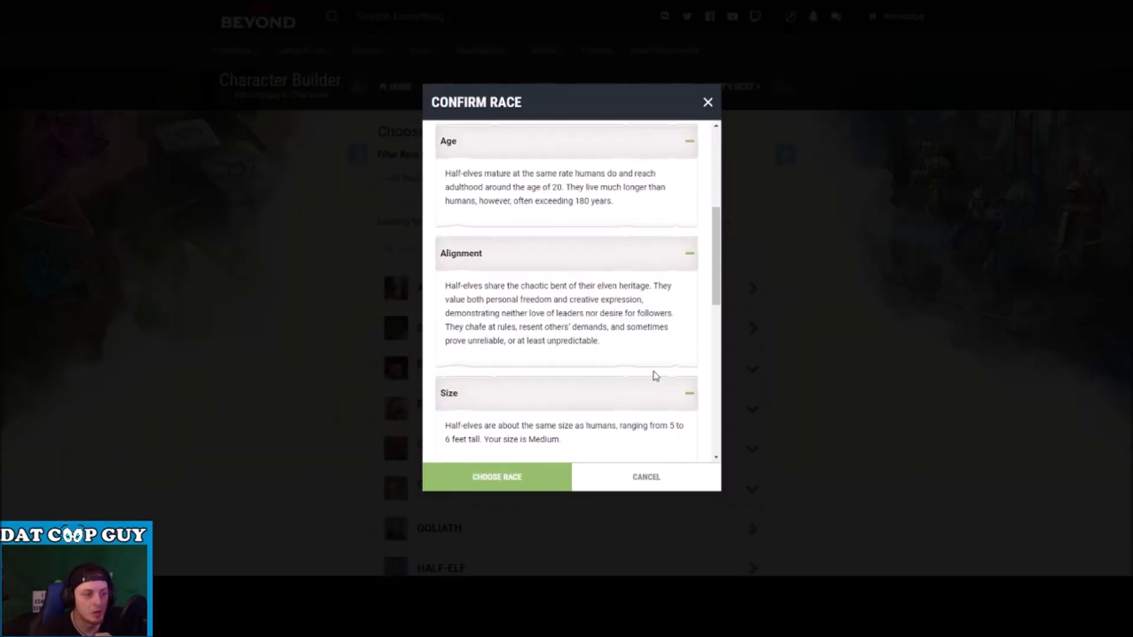
scroll(626, 388, down, 3)
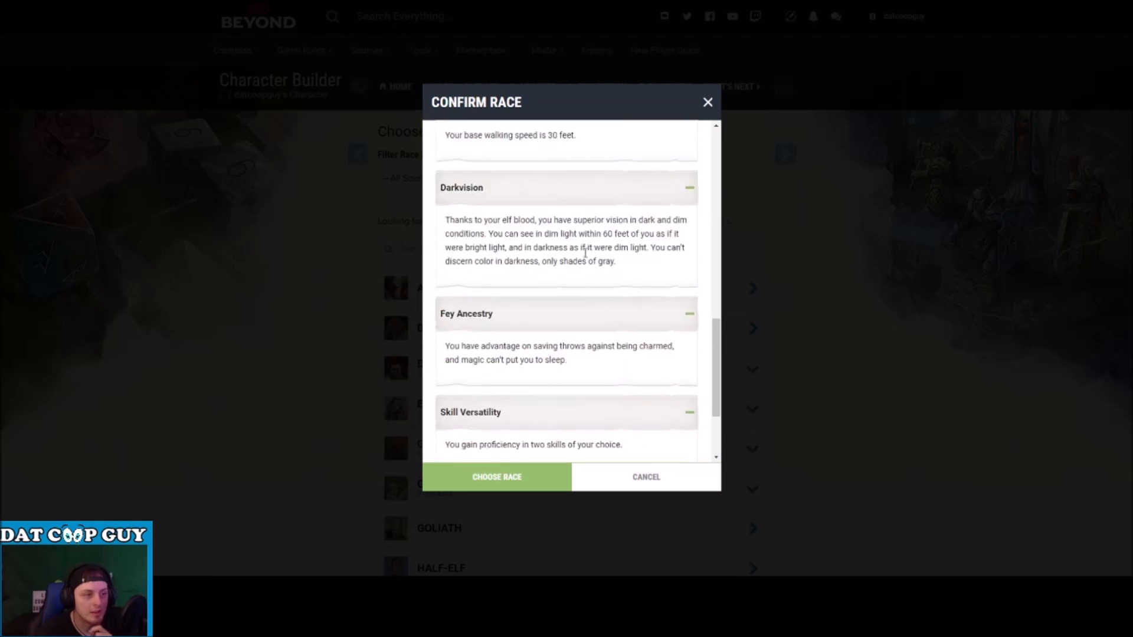
scroll(584, 255, down, 1)
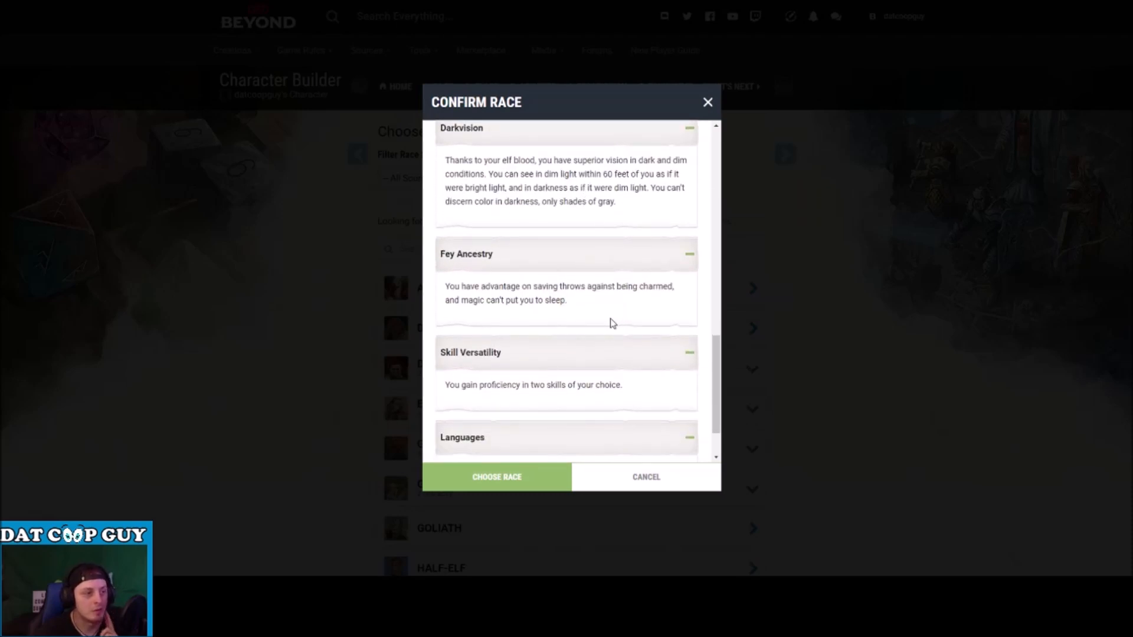
scroll(611, 320, down, 1)
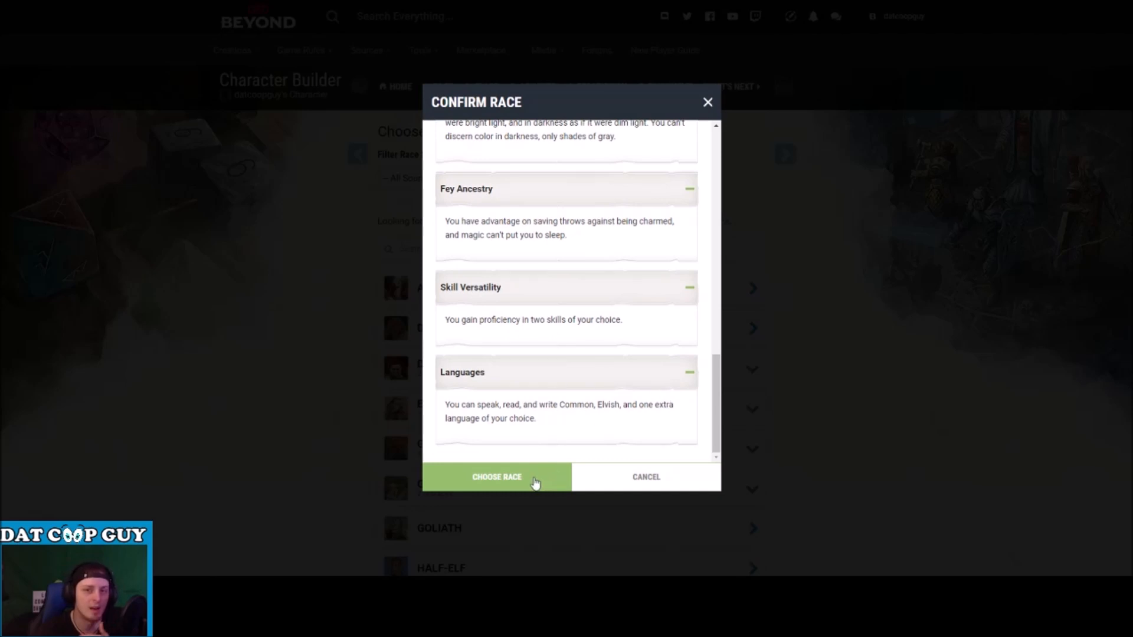
click(535, 481)
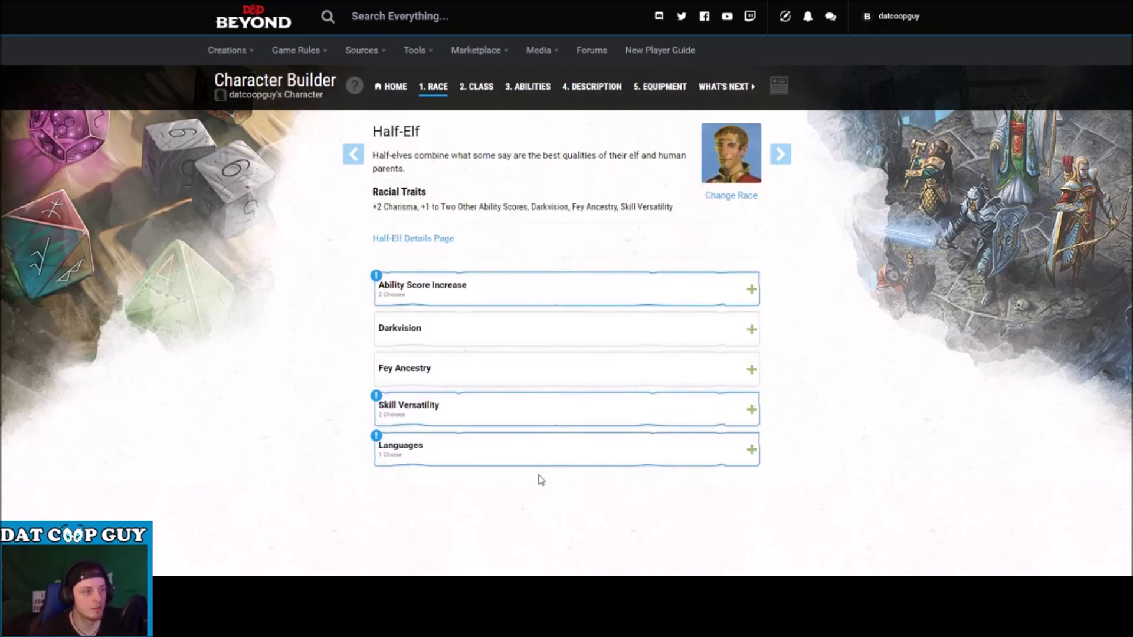
Step: Assign the Half-Elf's two free ability score increases to Dexterity Score and Wisdom Score
click(589, 286)
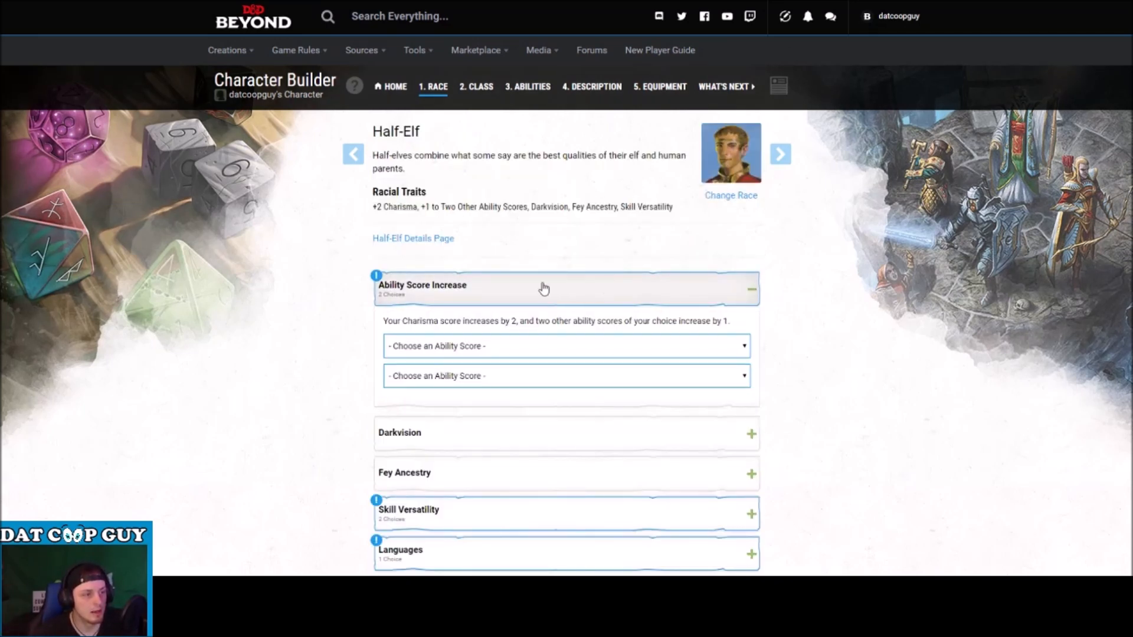
click(534, 393)
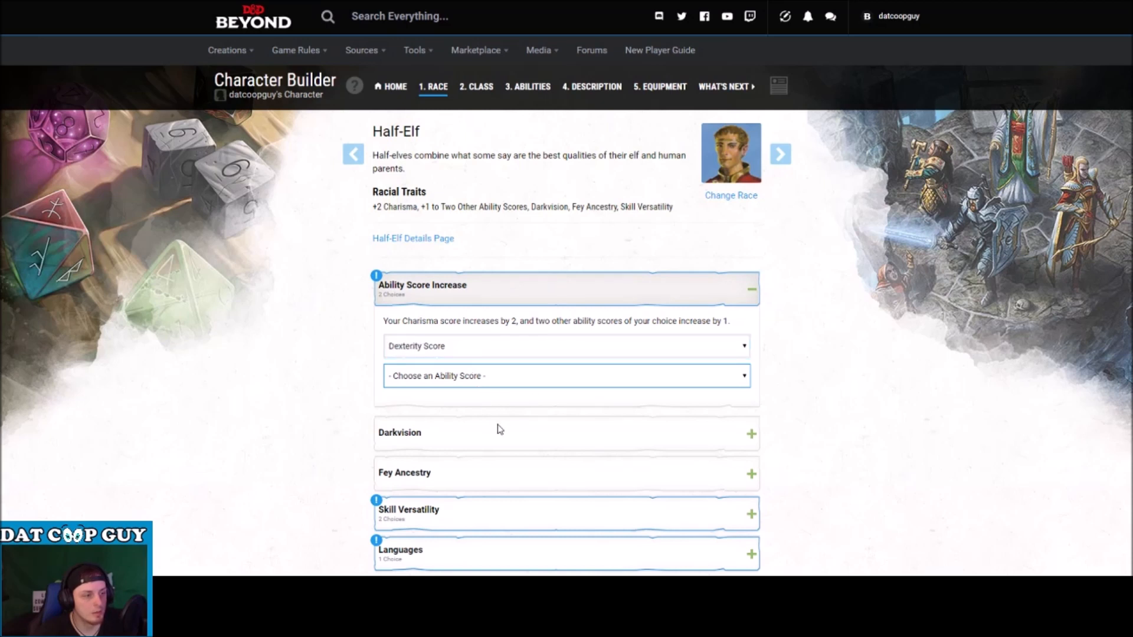
click(503, 443)
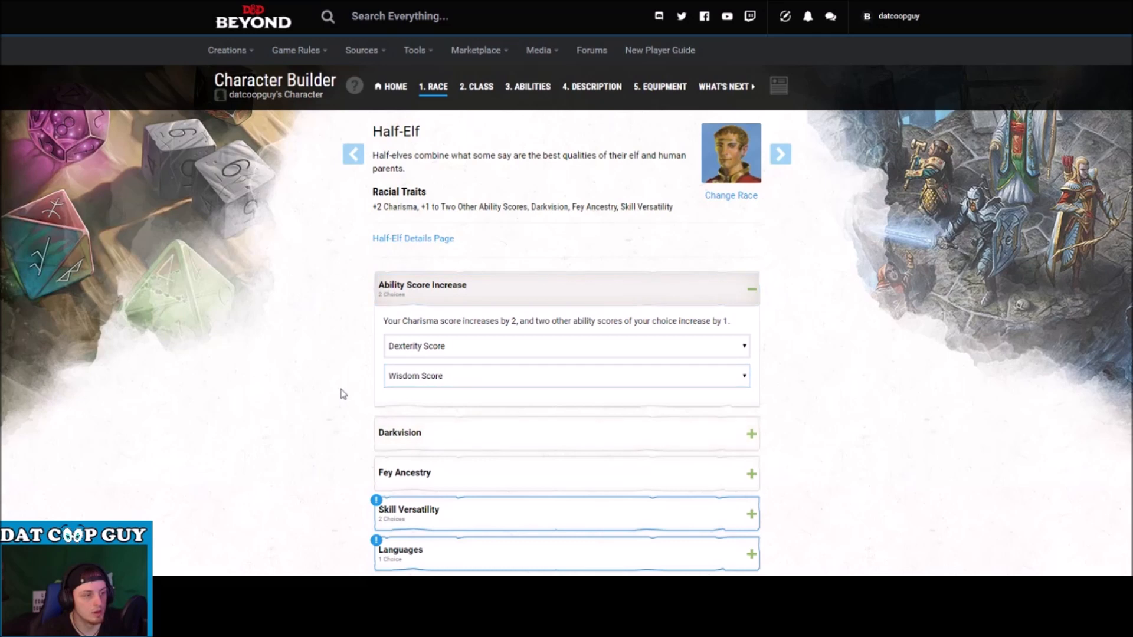
Step: Choose Sleight of Hand and Persuasion as the two Skill Versatility proficiencies
scroll(354, 401, down, 3)
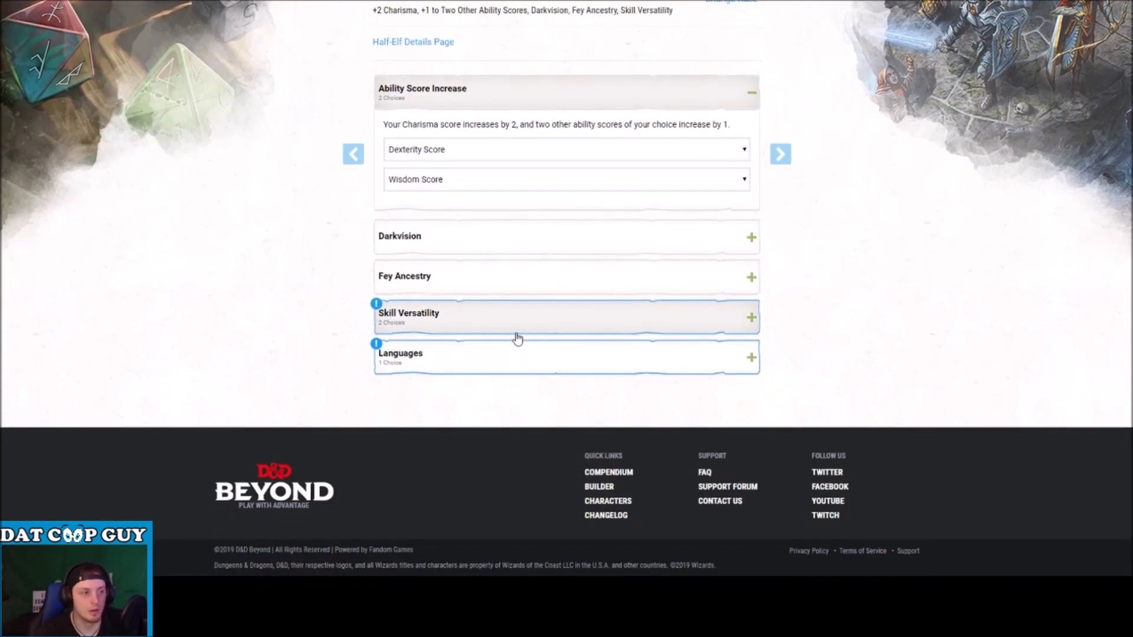
click(515, 332)
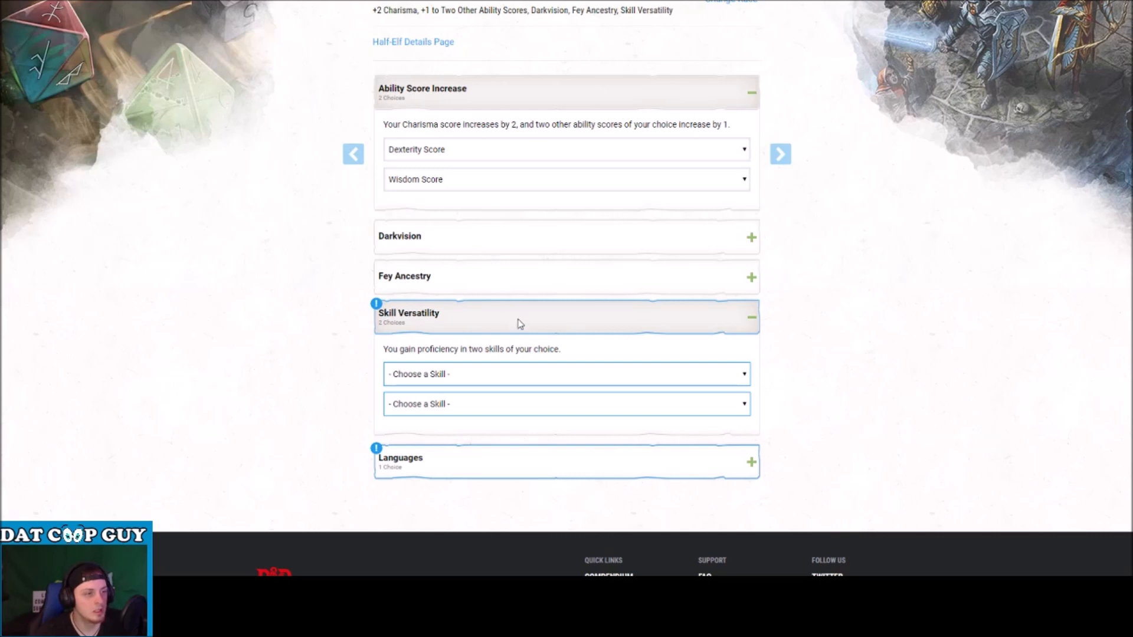
click(509, 343)
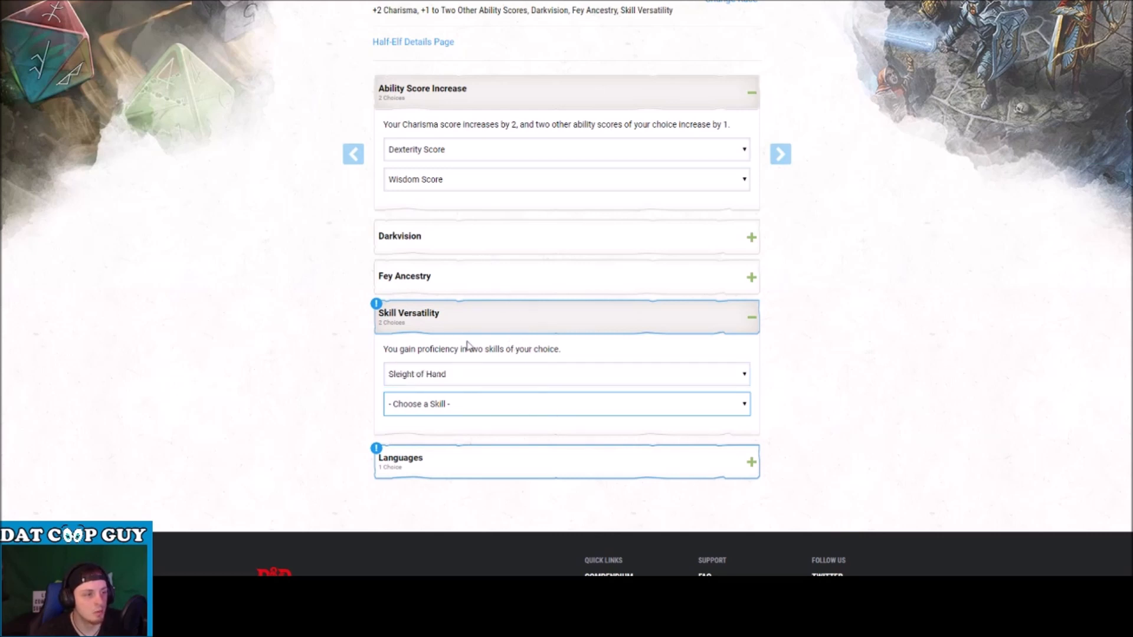
click(425, 358)
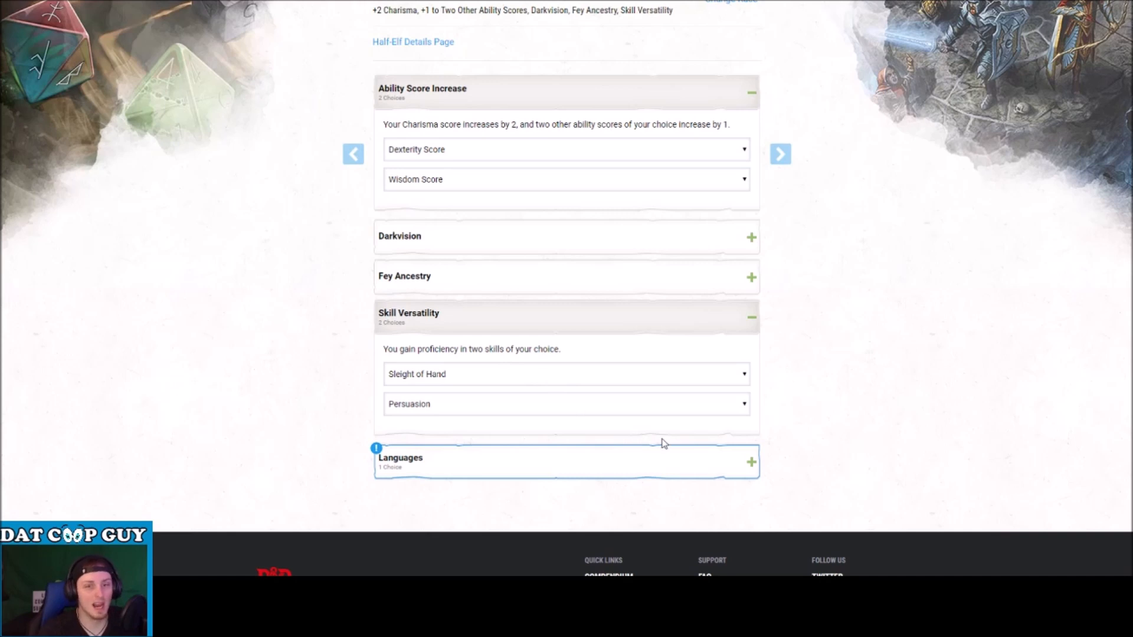
Step: Choose Draconic as the Half-Elf's extra language
click(578, 458)
scroll(499, 418, down, 3)
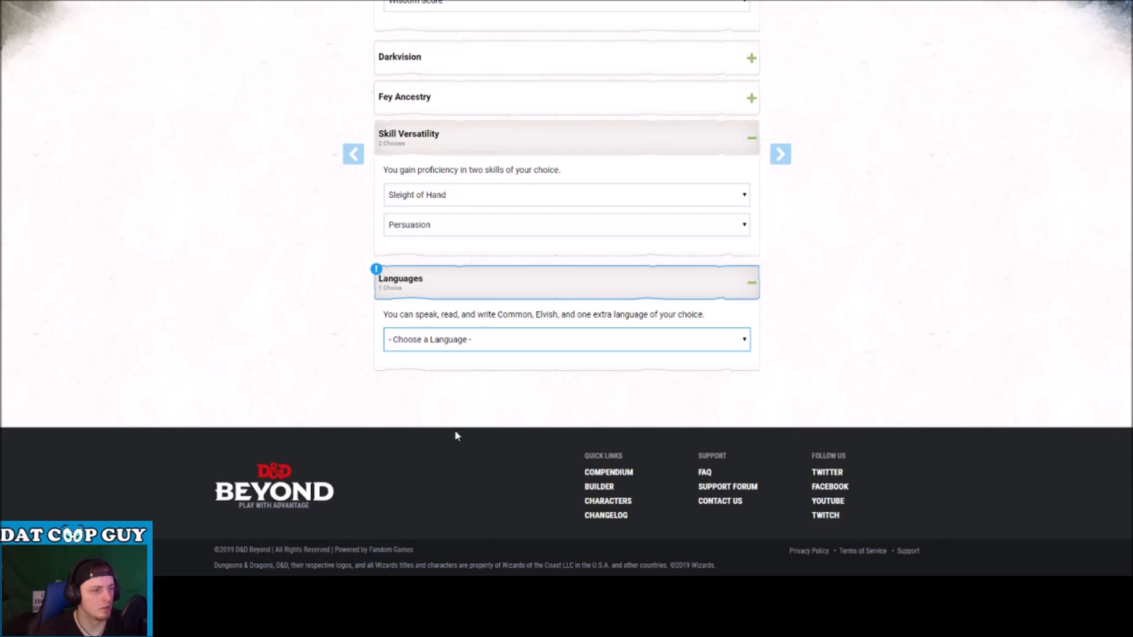
click(445, 411)
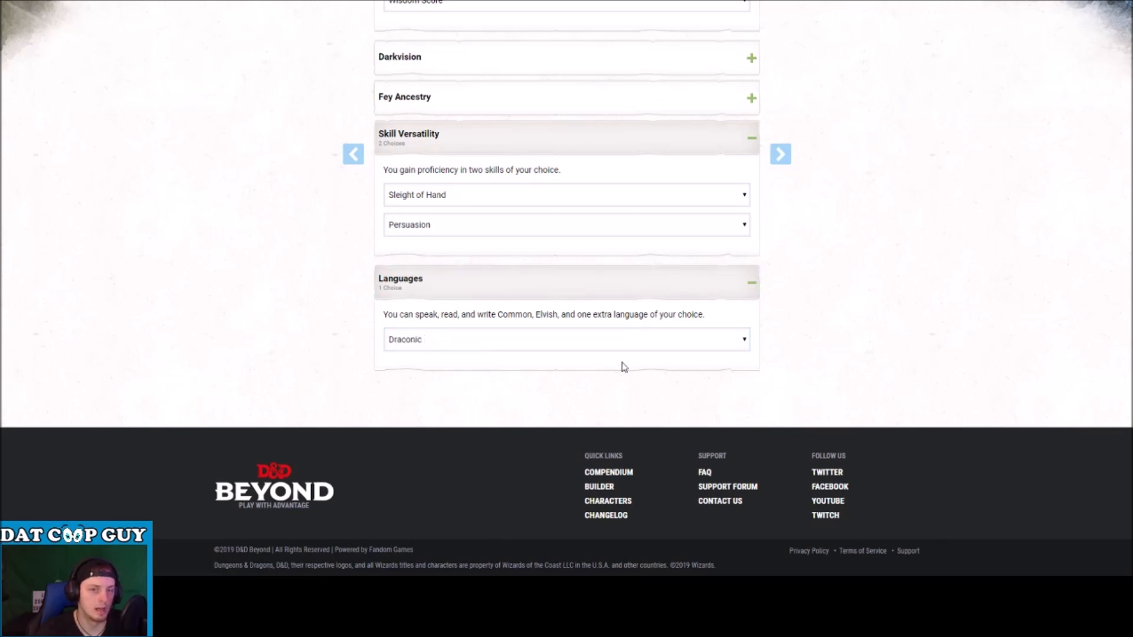
Step: Review the completed Half-Elf choices and continue to the class selection
scroll(621, 364, up, 6)
scroll(636, 364, down, 5)
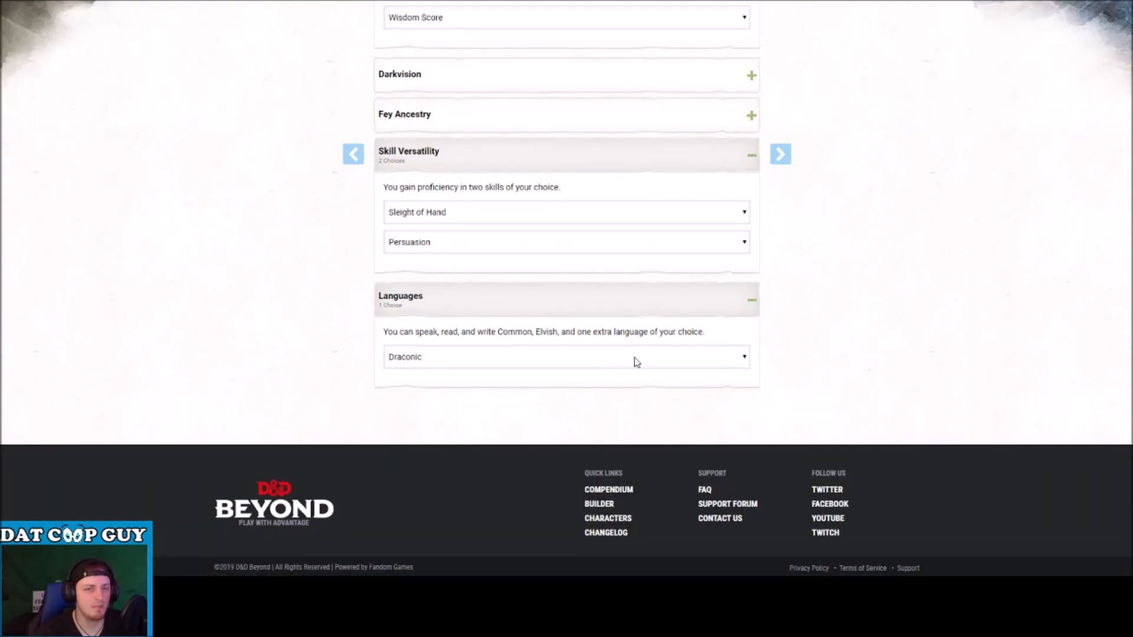
scroll(549, 310, up, 5)
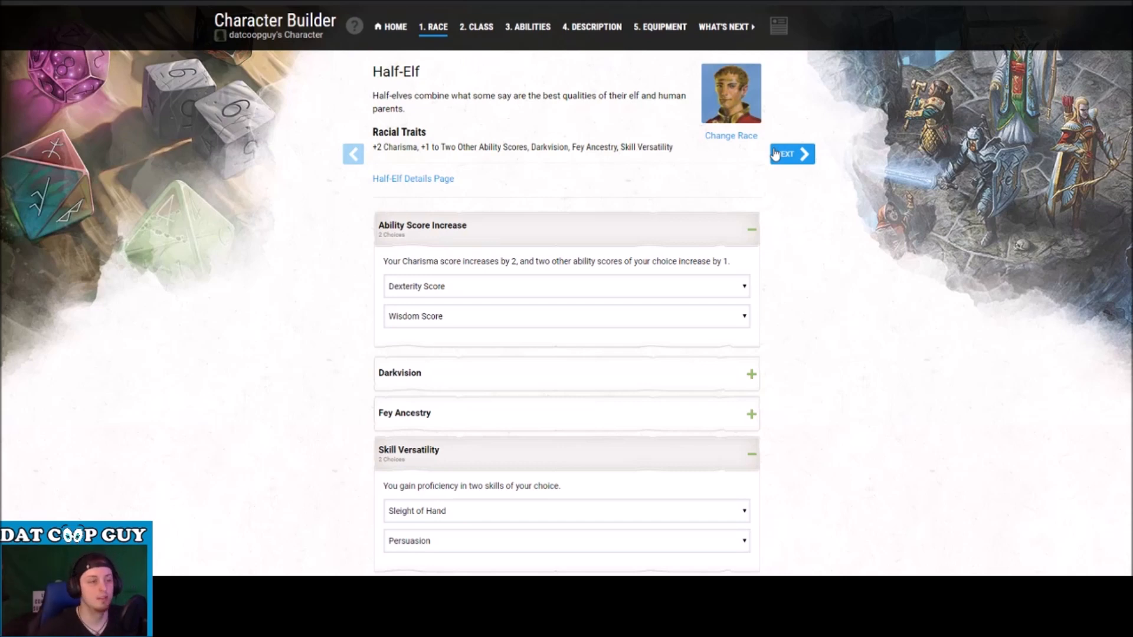
click(775, 154)
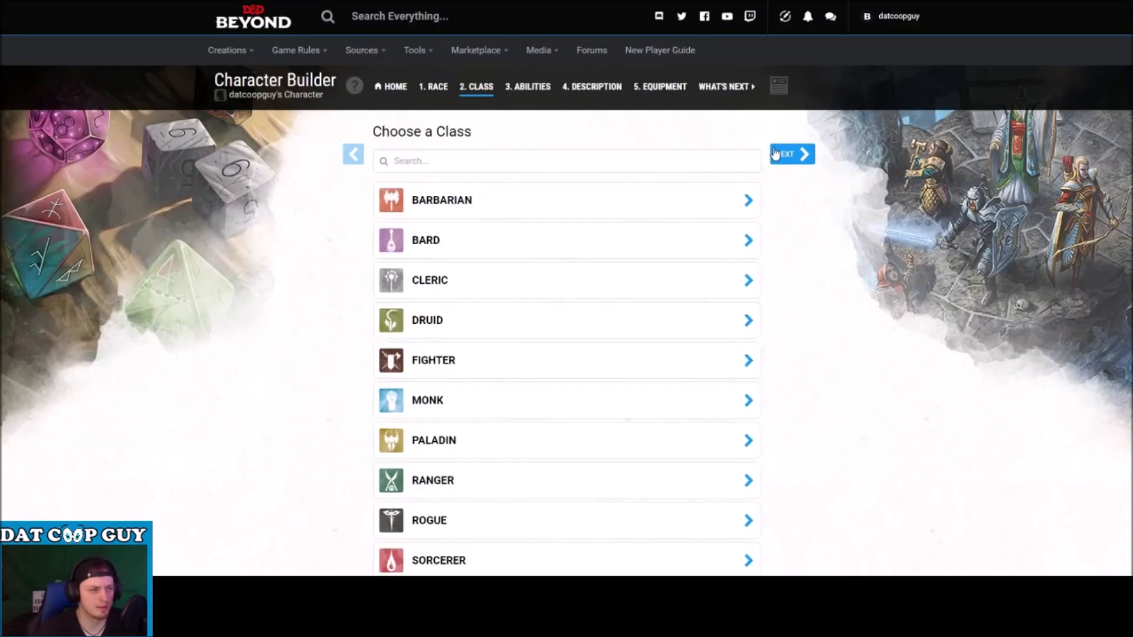
Step: Choose Rogue from the class list and add it as the character's class
scroll(502, 210, down, 3)
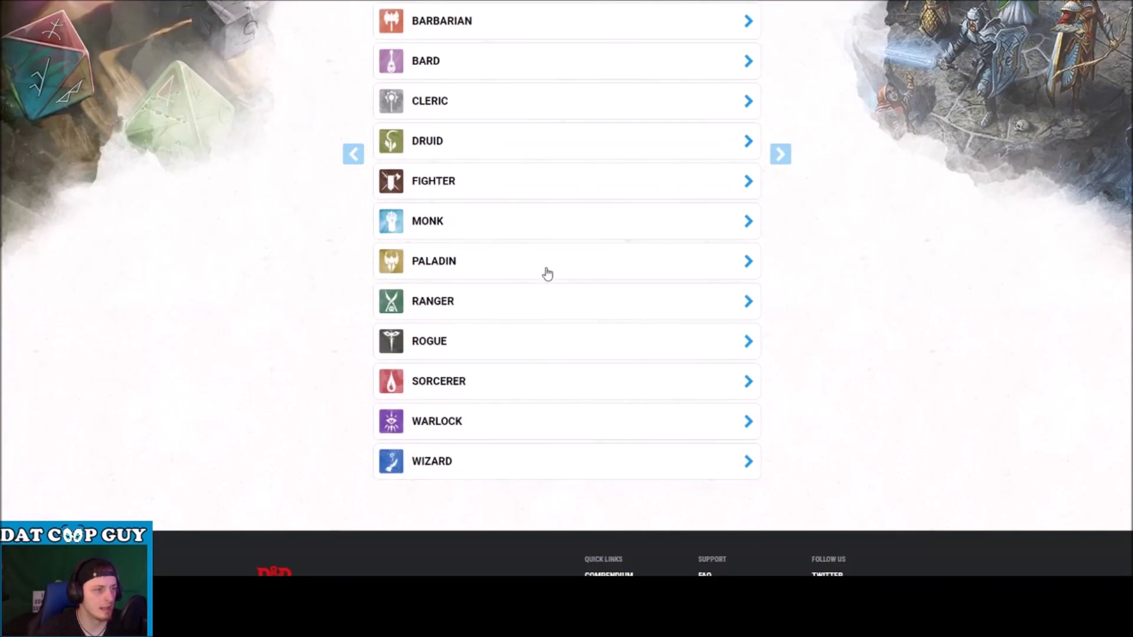
click(481, 343)
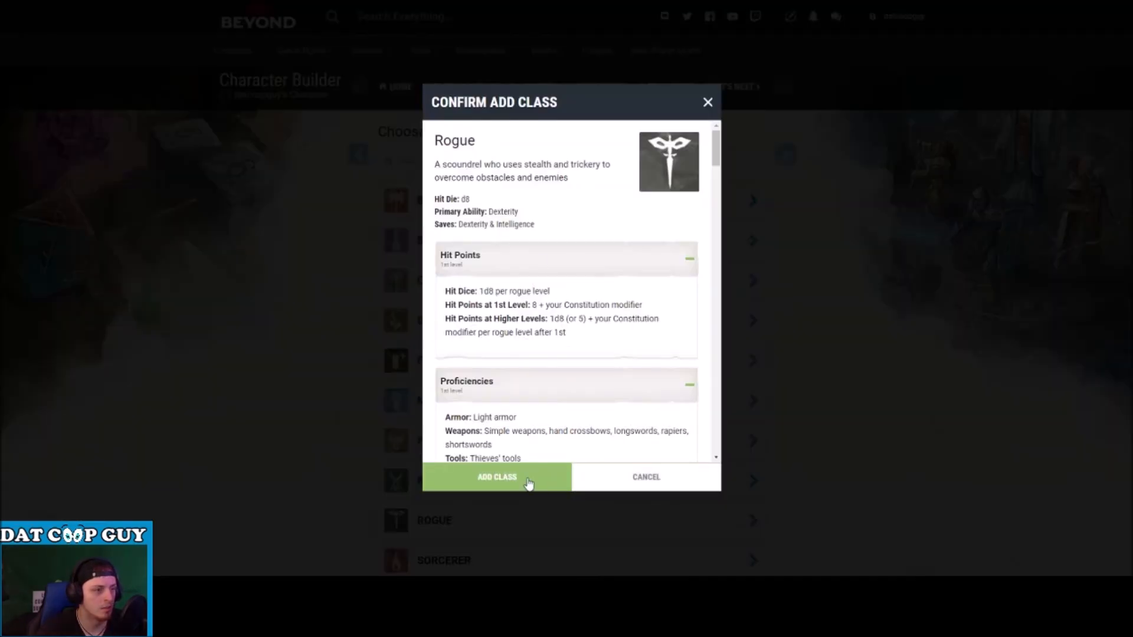
click(529, 479)
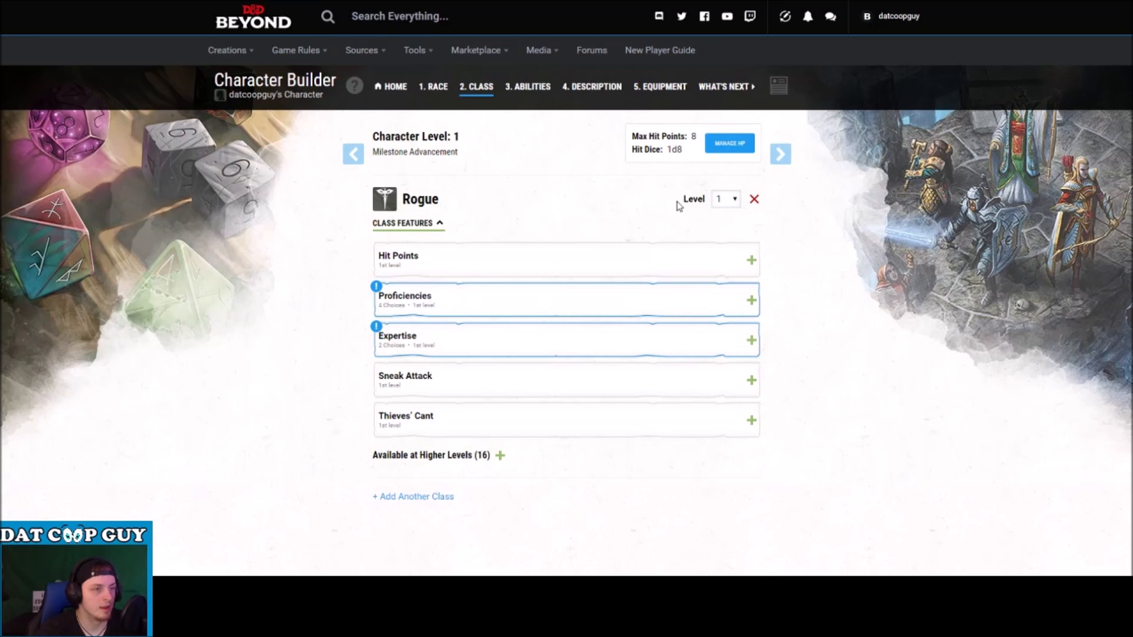
Step: Set the Rogue's level to 6, and level it down to 3
click(724, 269)
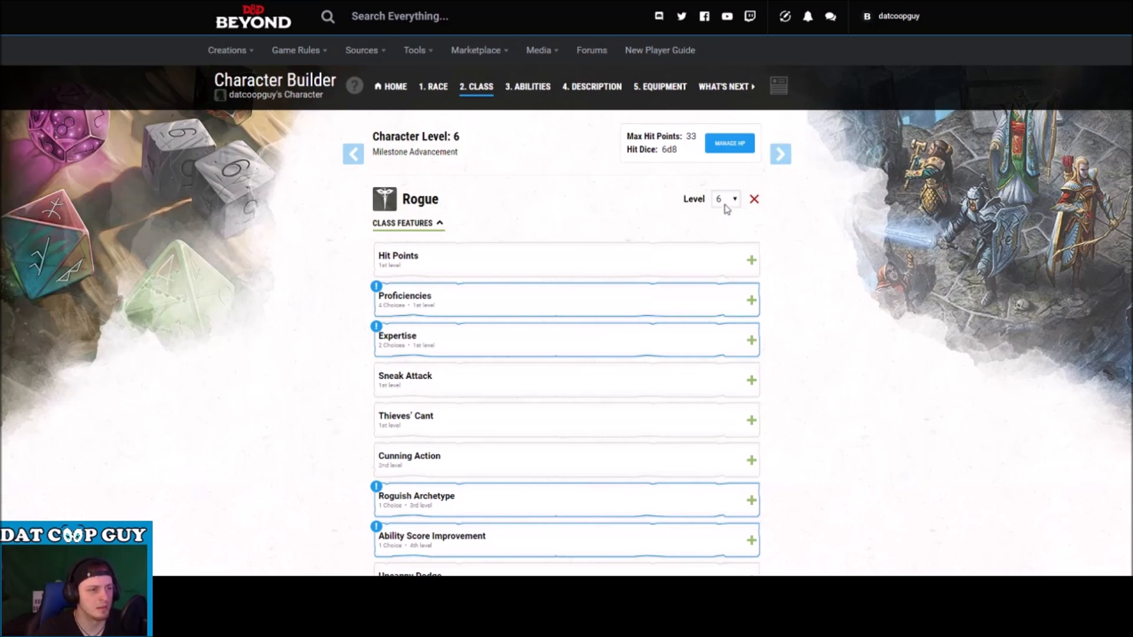
click(725, 242)
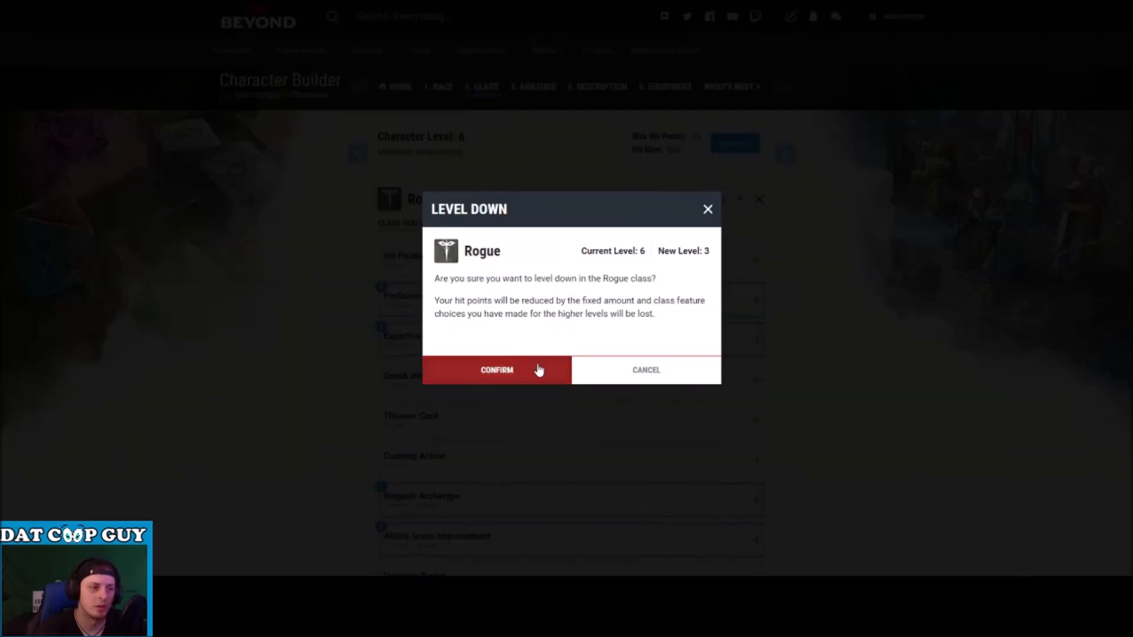
click(538, 369)
Step: Choose Stealth, Perception, Deception and Insight as the four Rogue skill proficiencies
click(497, 312)
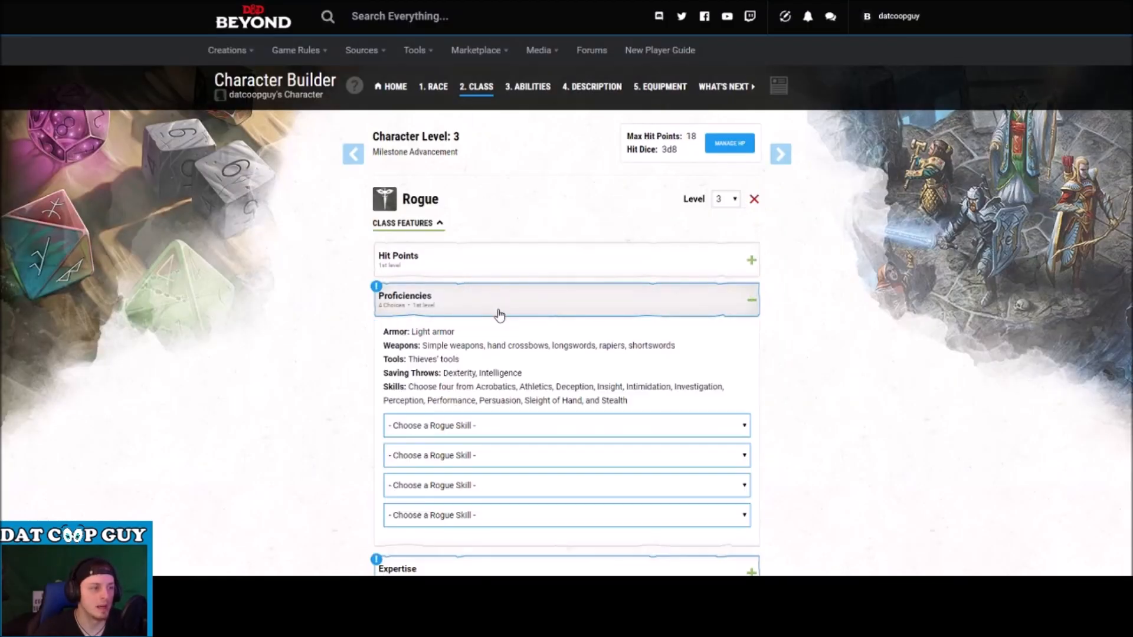
scroll(496, 354, down, 3)
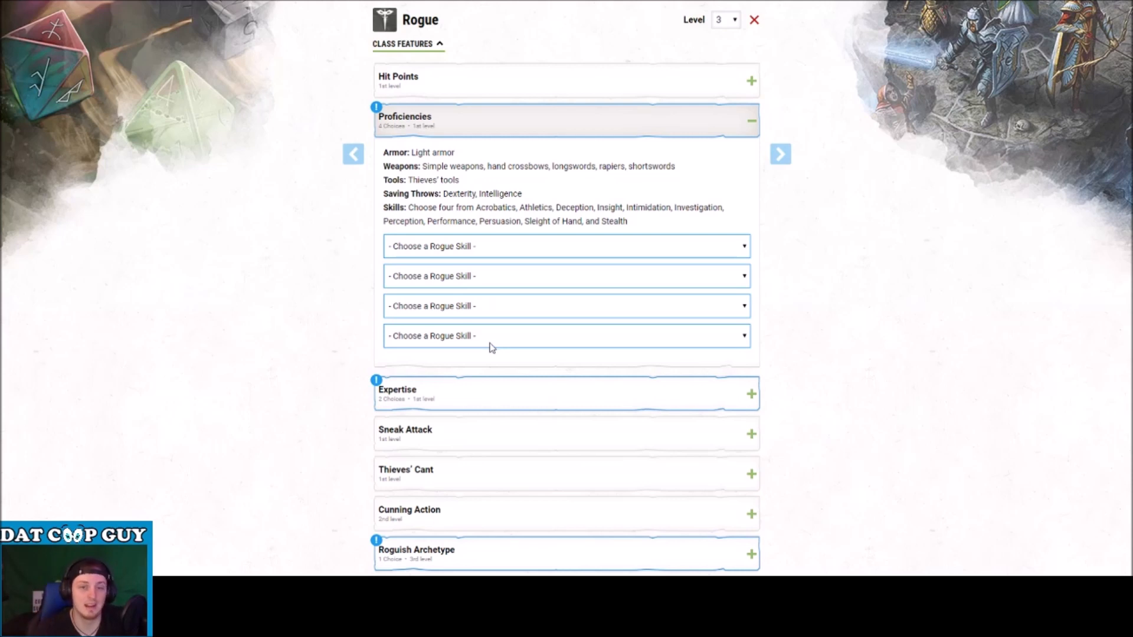
click(408, 358)
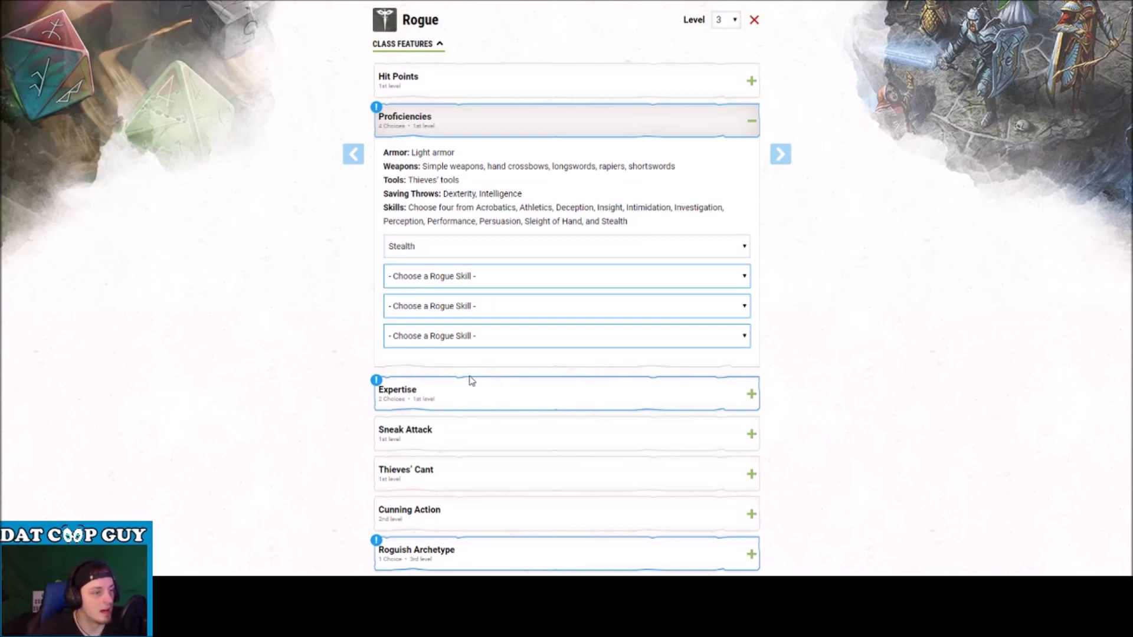
click(426, 368)
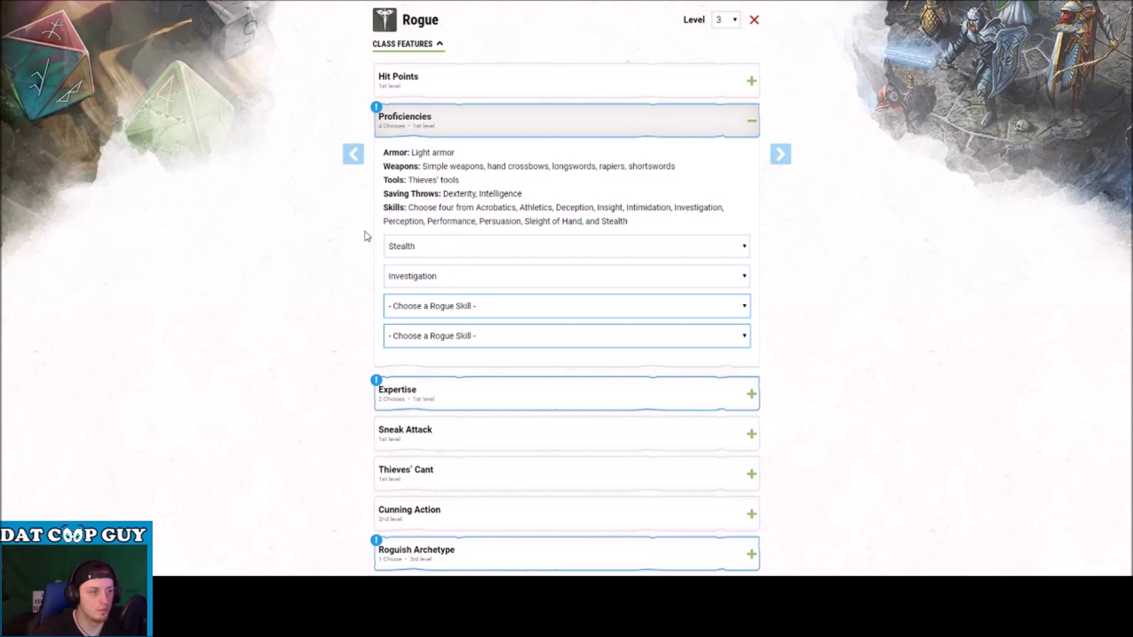
click(442, 370)
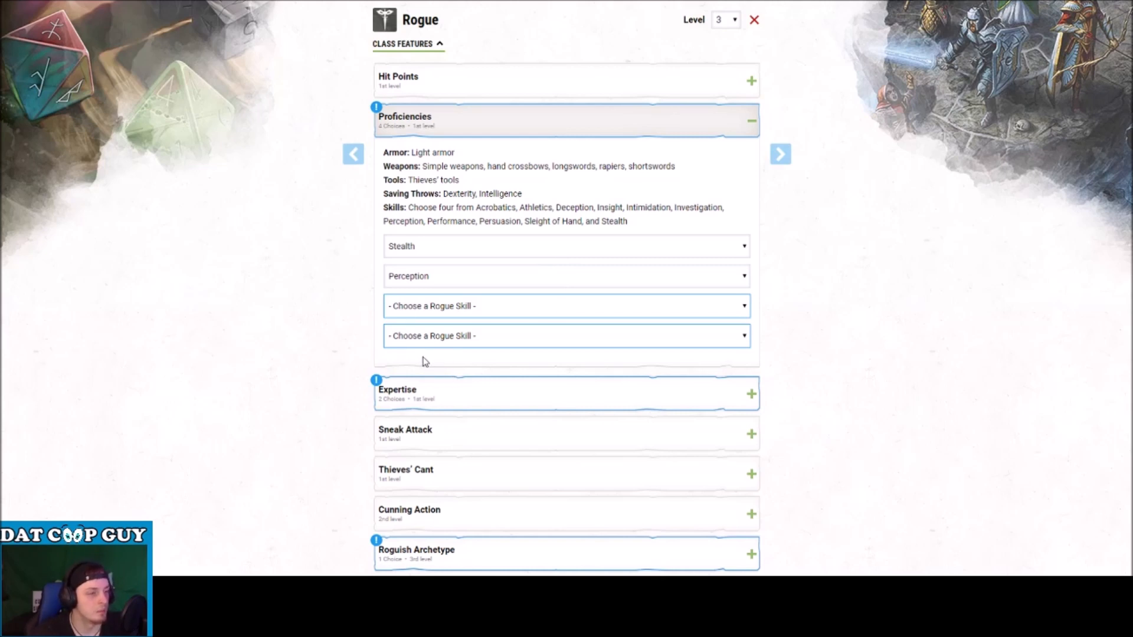
click(454, 357)
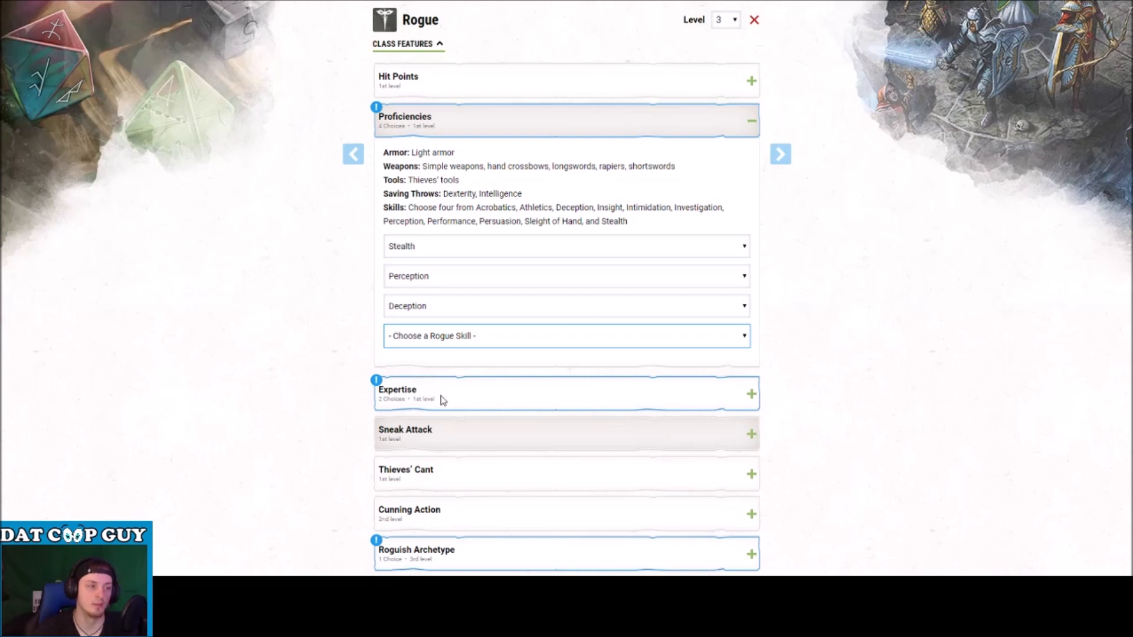
click(523, 392)
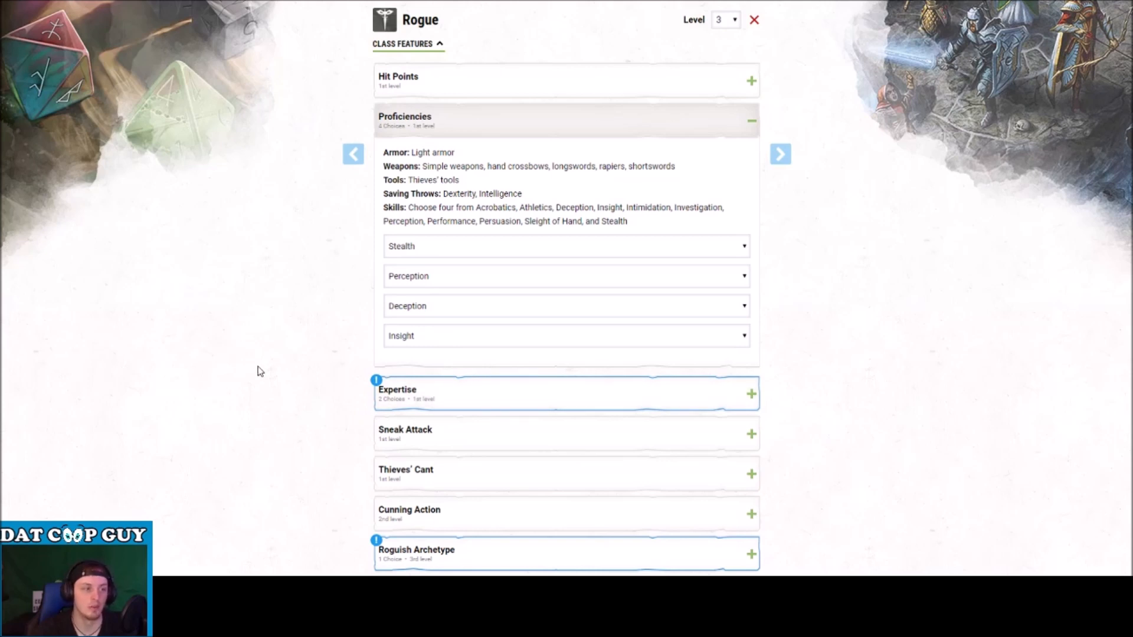
Step: Choose Stealth and Sleight of Hand as the two 1st-level Expertise skills
scroll(452, 366, down, 3)
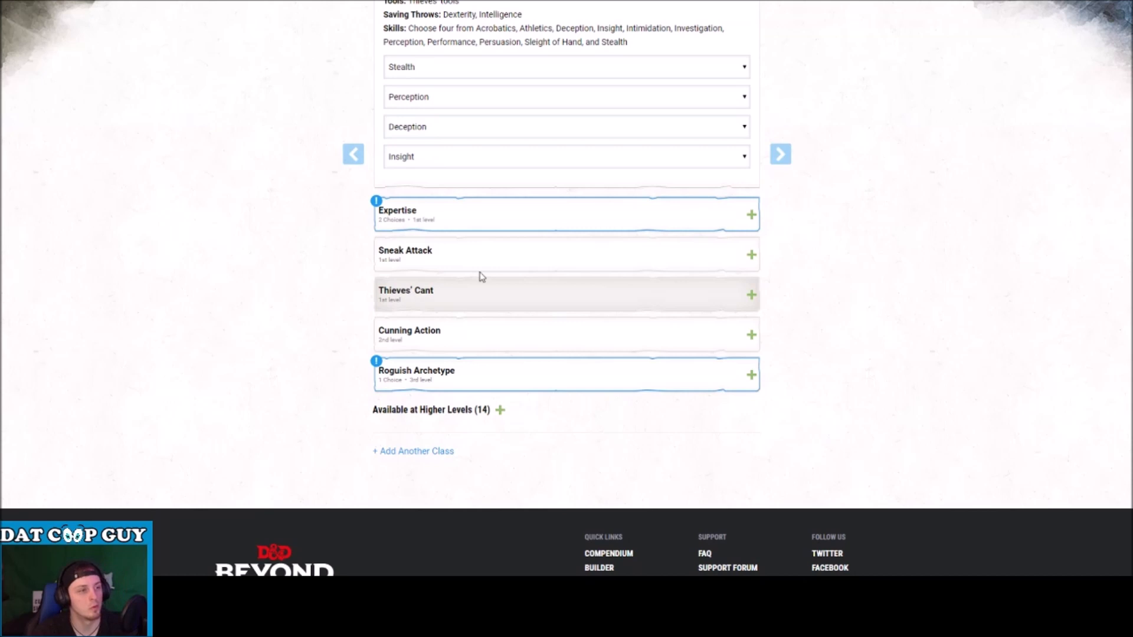
click(420, 212)
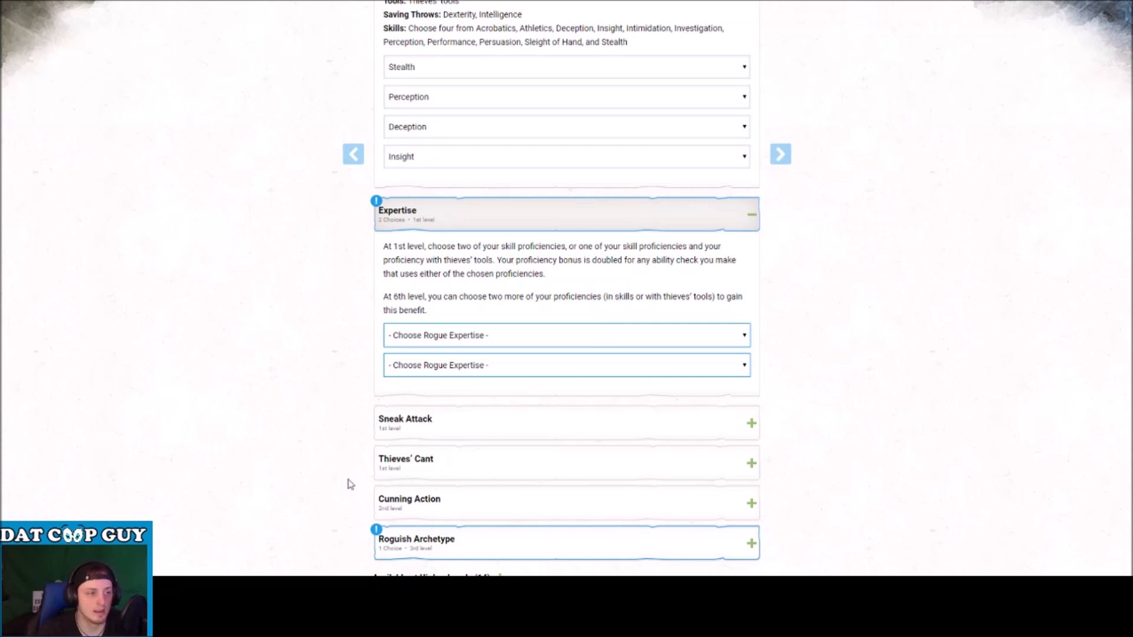
click(546, 416)
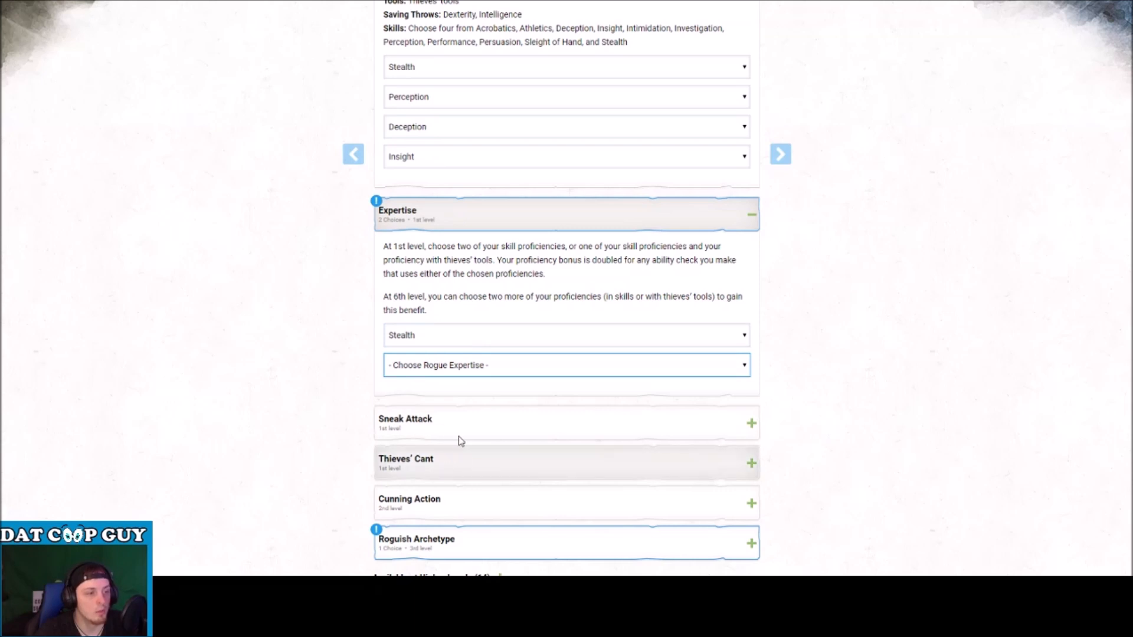
click(516, 451)
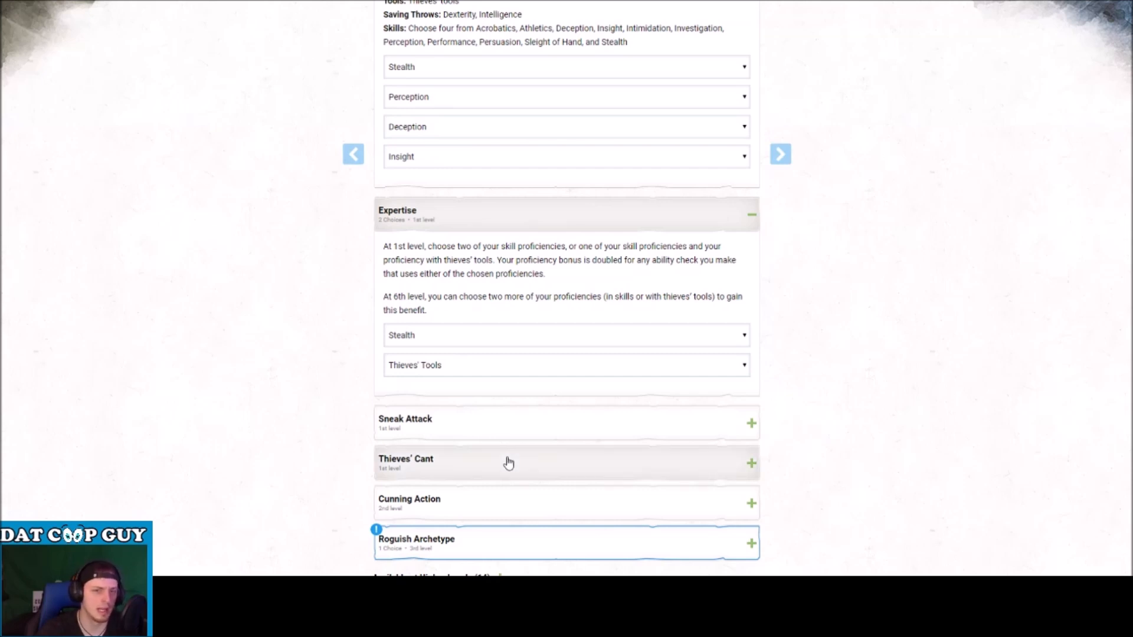
click(482, 442)
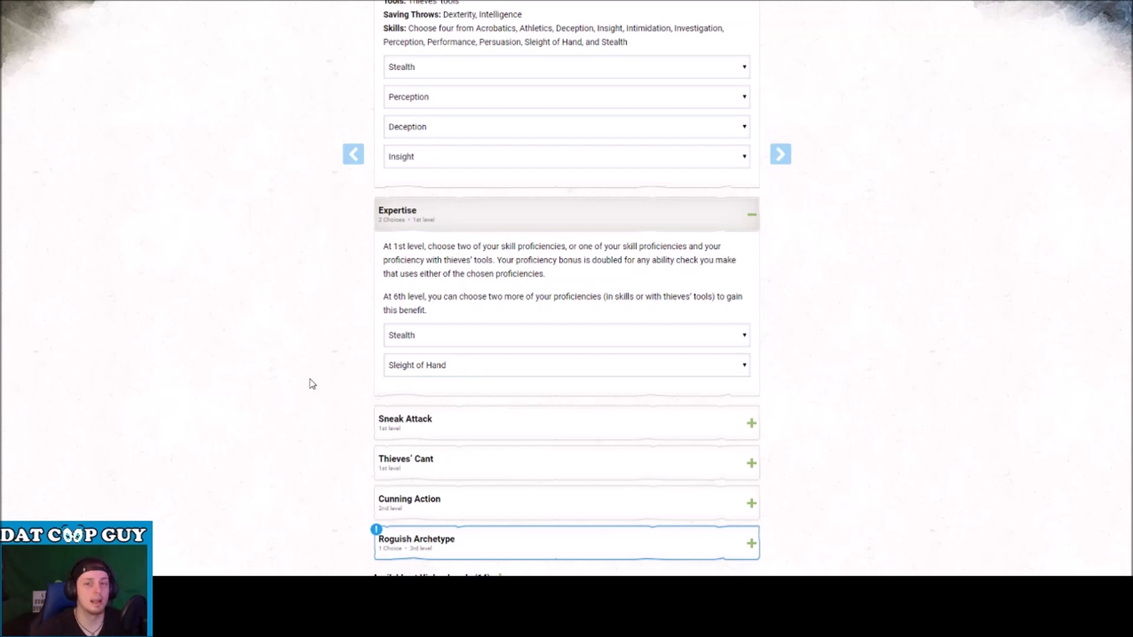
Step: Choose Thief as the Rogue's 3rd-level Roguish Archetype
scroll(200, 180, down, 1)
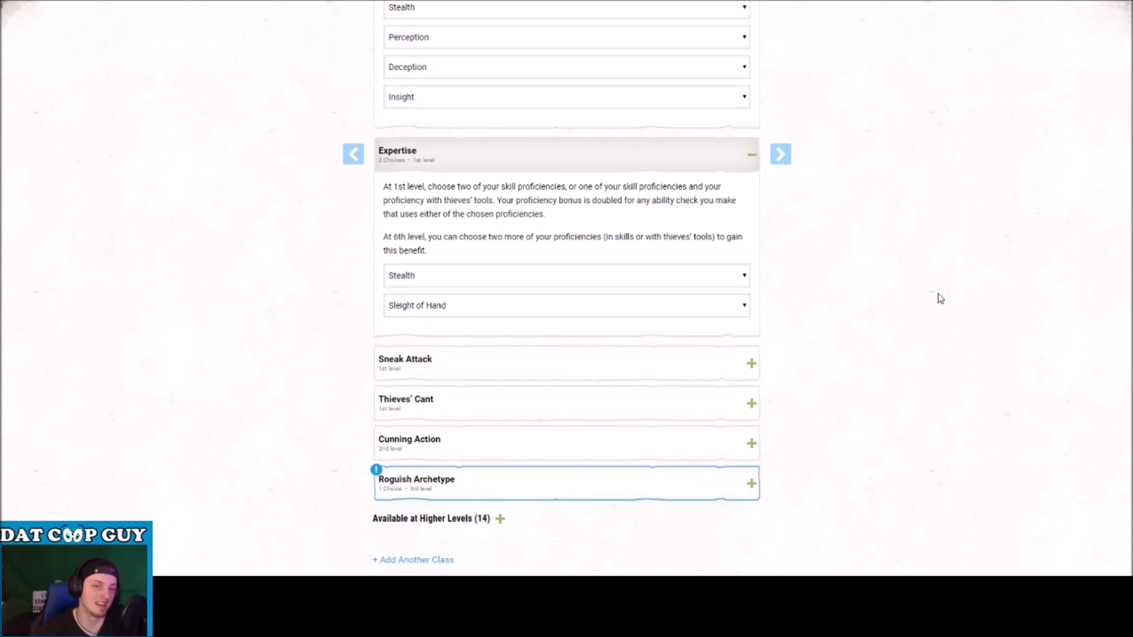
scroll(572, 451, down, 1)
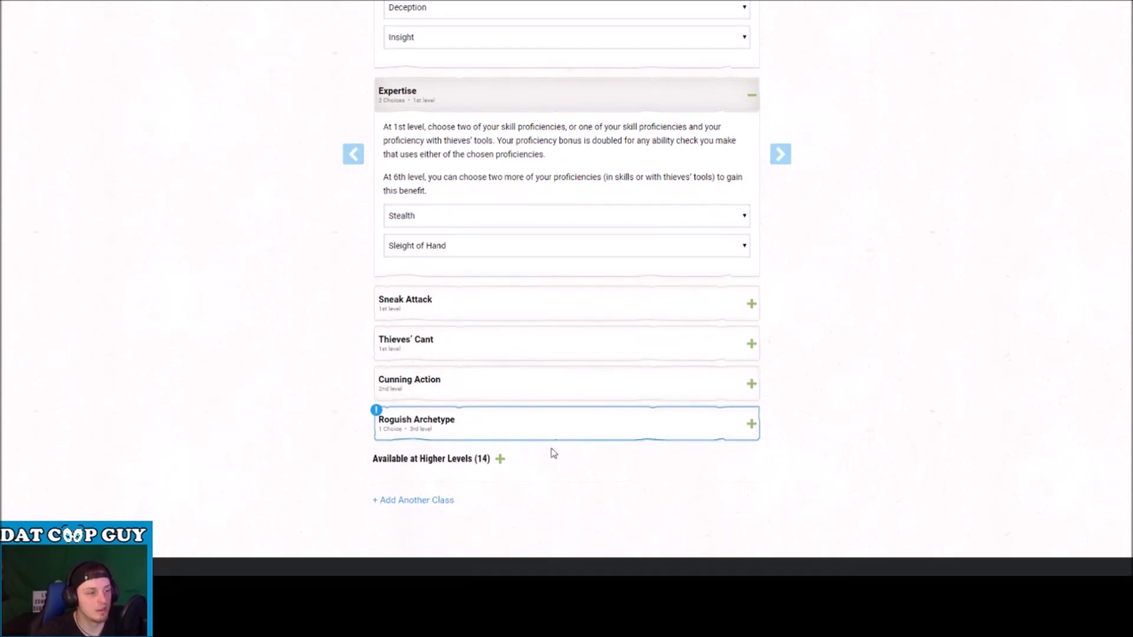
click(496, 443)
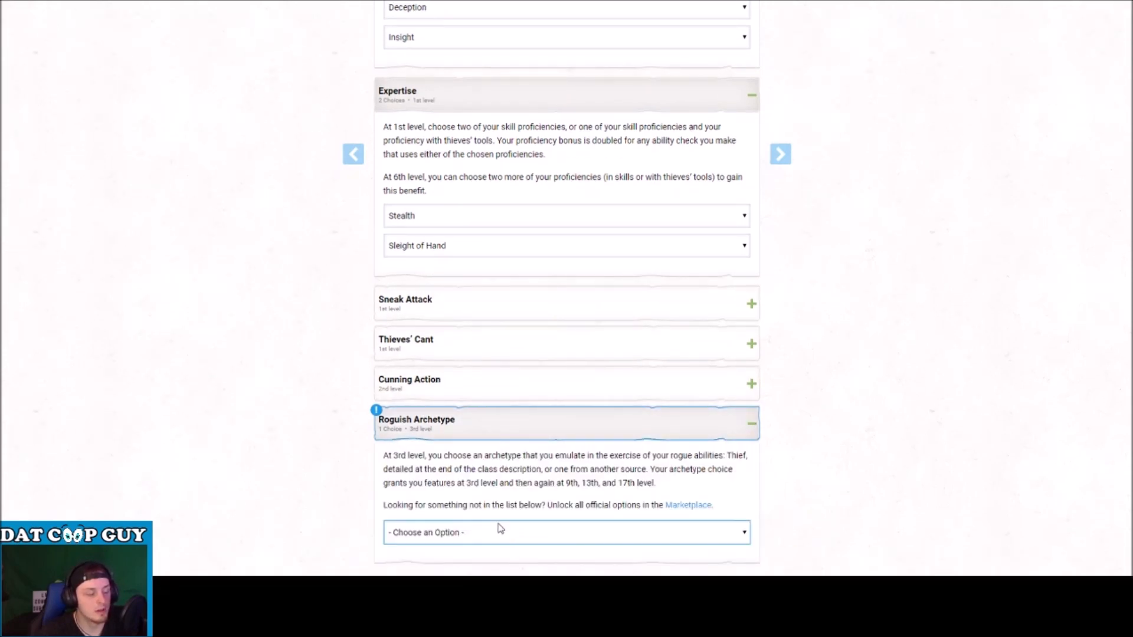
drag(496, 455, 460, 541)
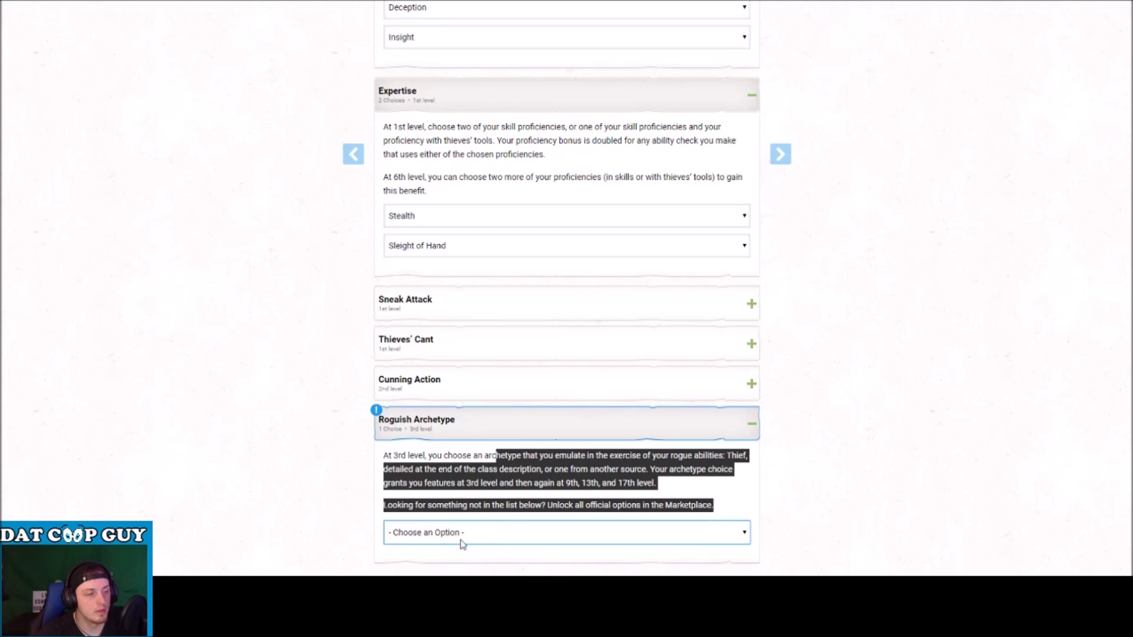
drag(443, 455, 426, 540)
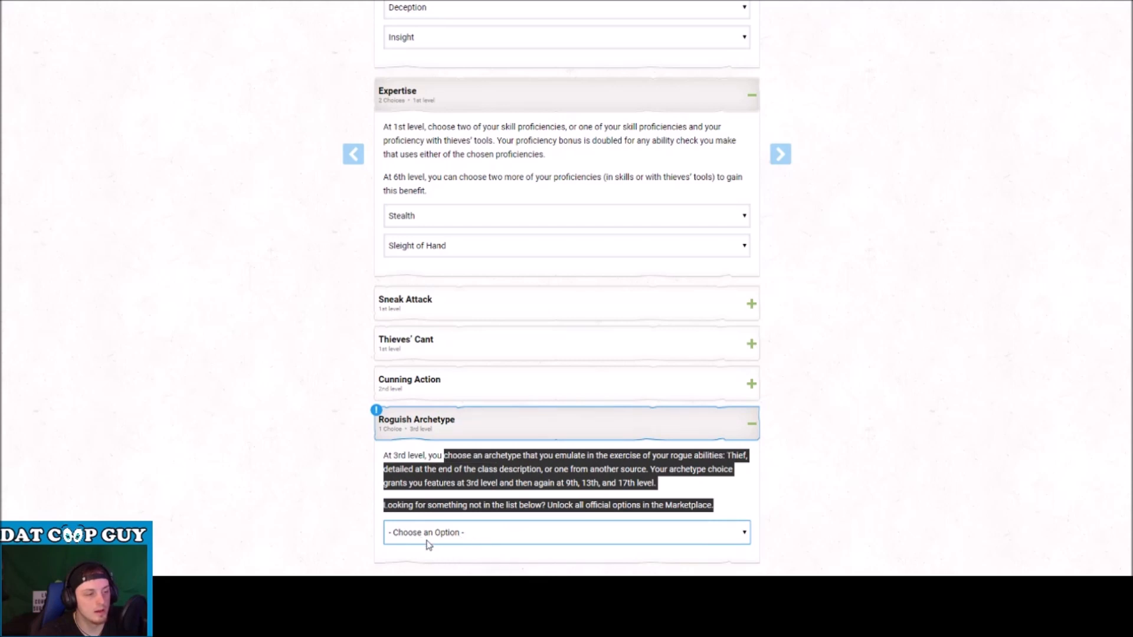
click(404, 563)
click(849, 454)
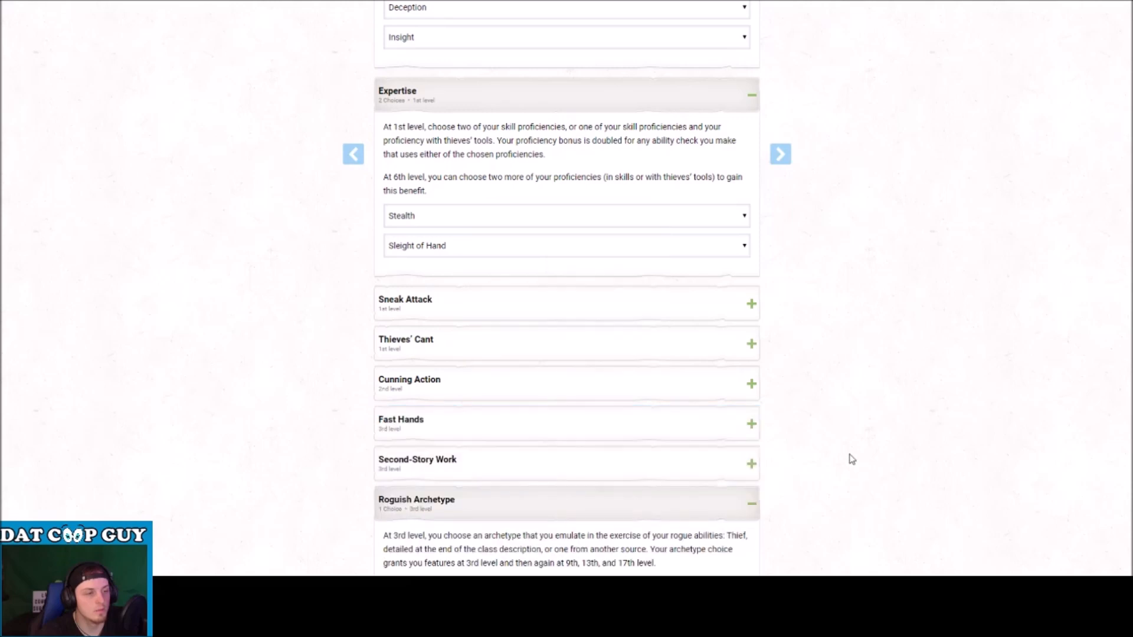
Step: Review the Thief class features and raise the Rogue's level to 6
scroll(826, 425, down, 4)
scroll(567, 387, up, 4)
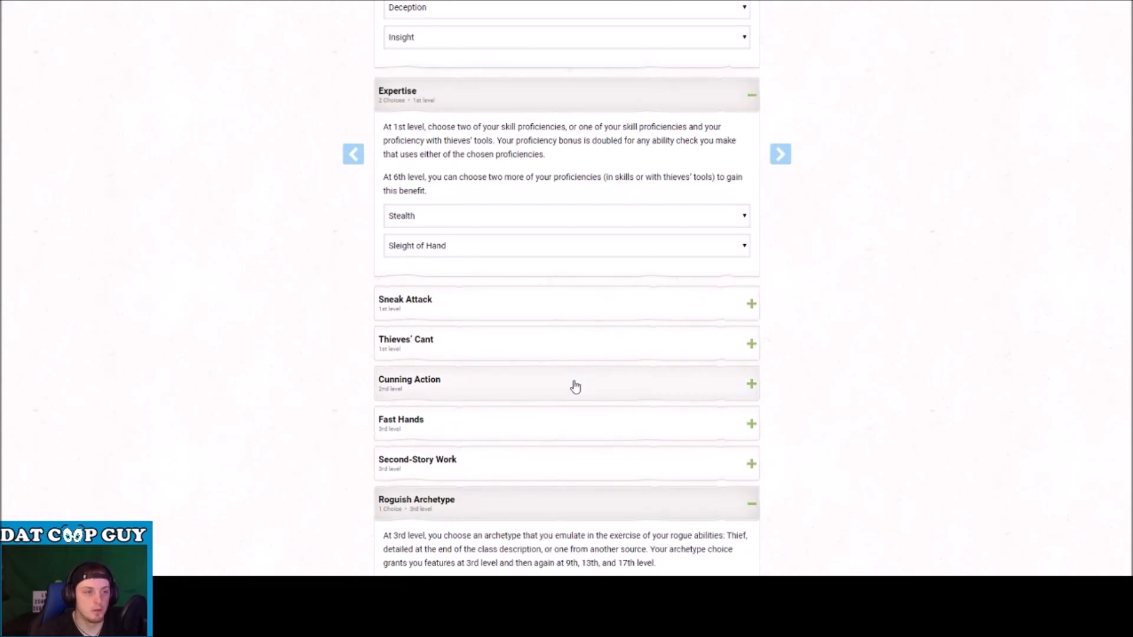
scroll(576, 386, up, 8)
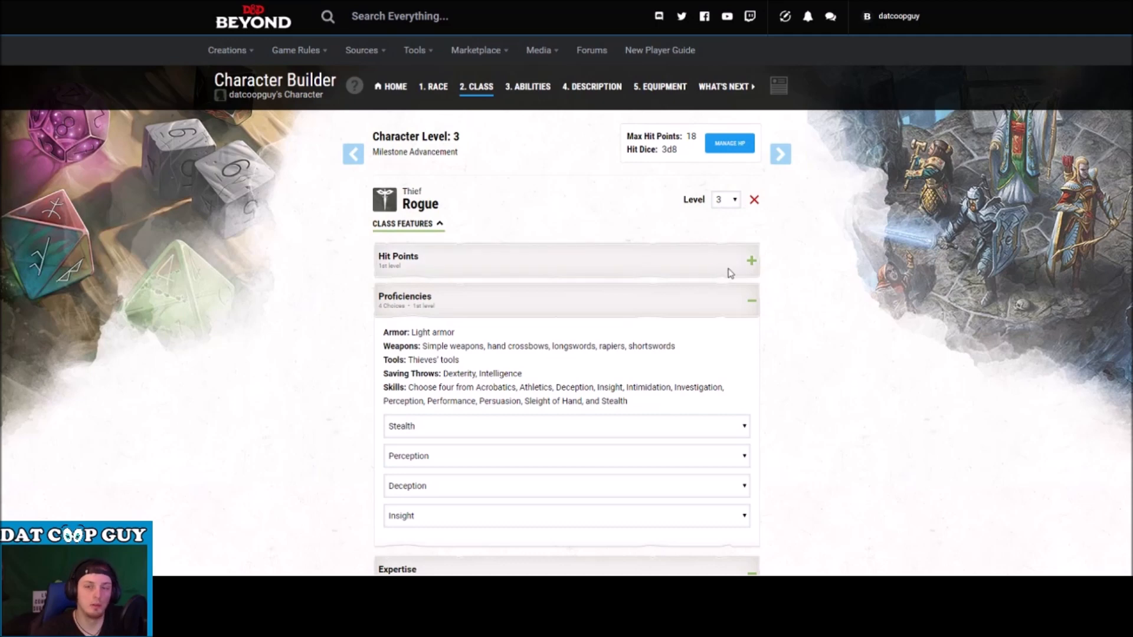
scroll(743, 275, down, 10)
scroll(759, 279, down, 4)
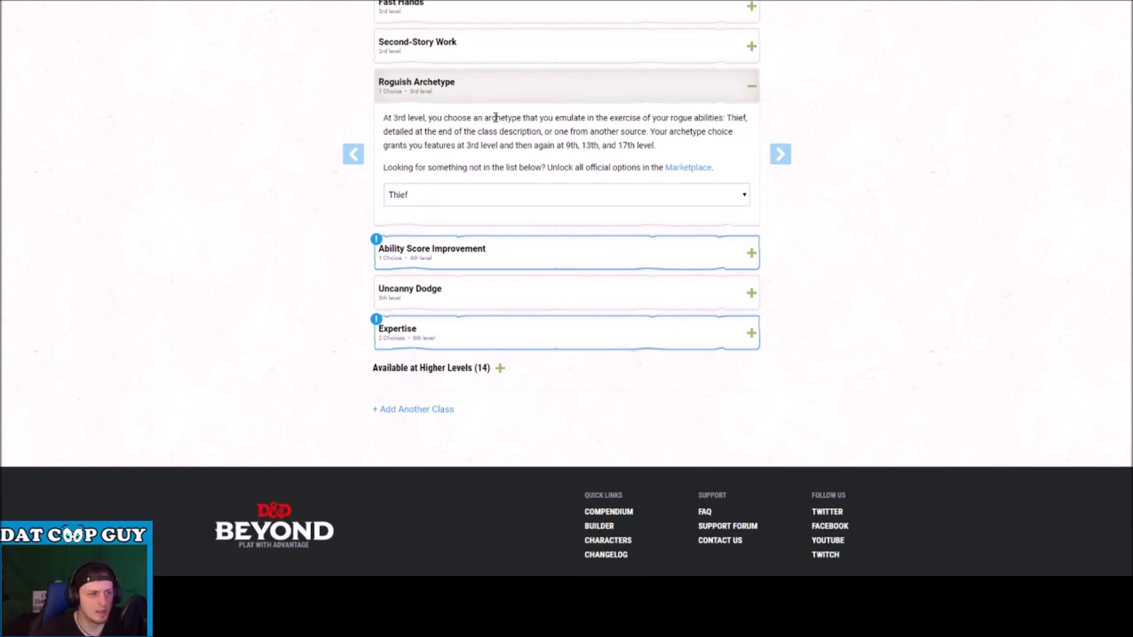
Step: Take the 4th-level Ability Score Improvement and assign its increases to Dexterity Score and Charisma Score
click(540, 263)
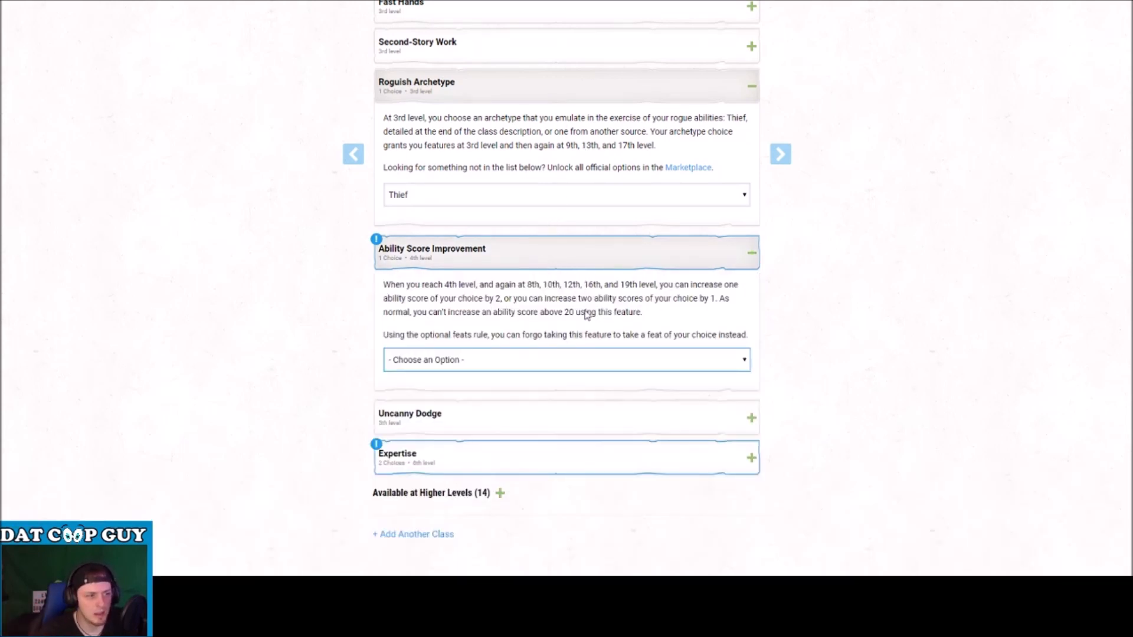
click(502, 403)
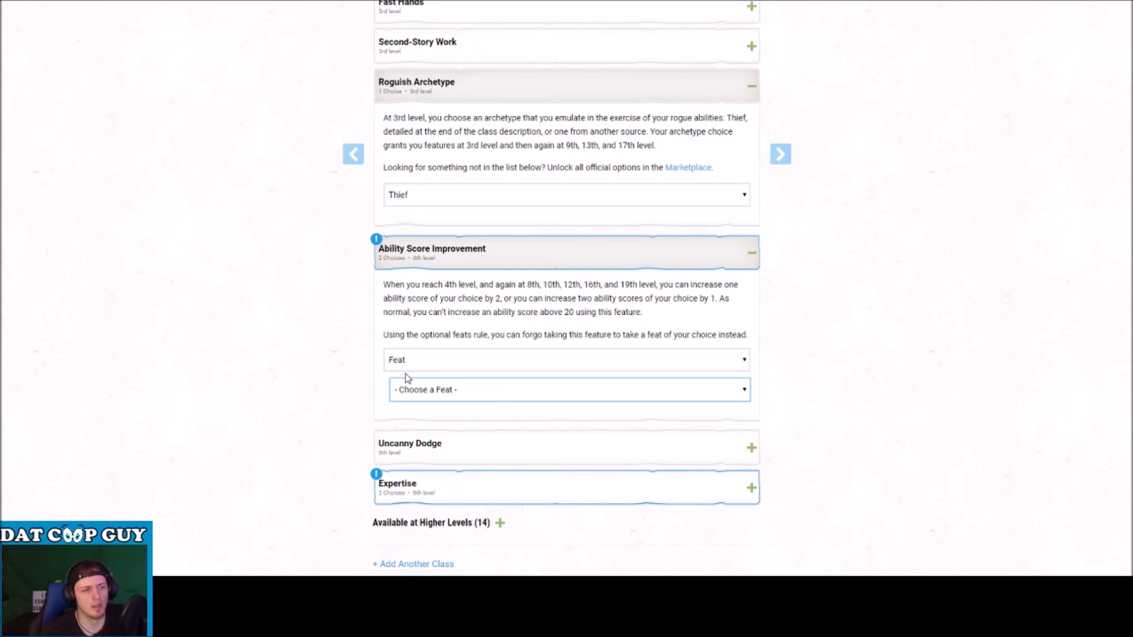
click(480, 385)
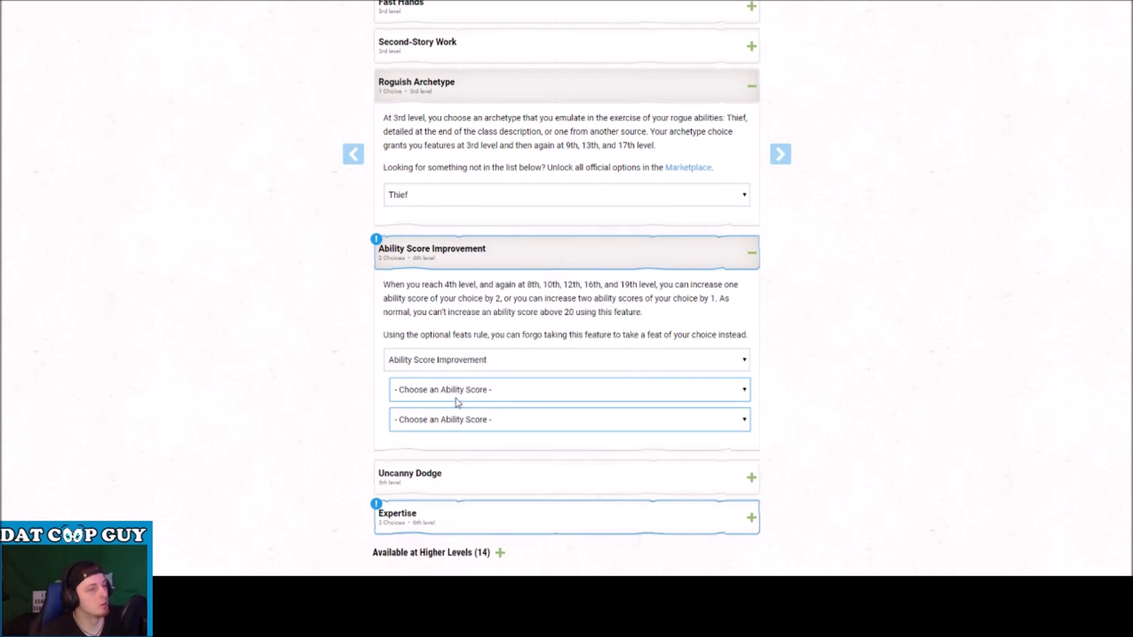
click(553, 438)
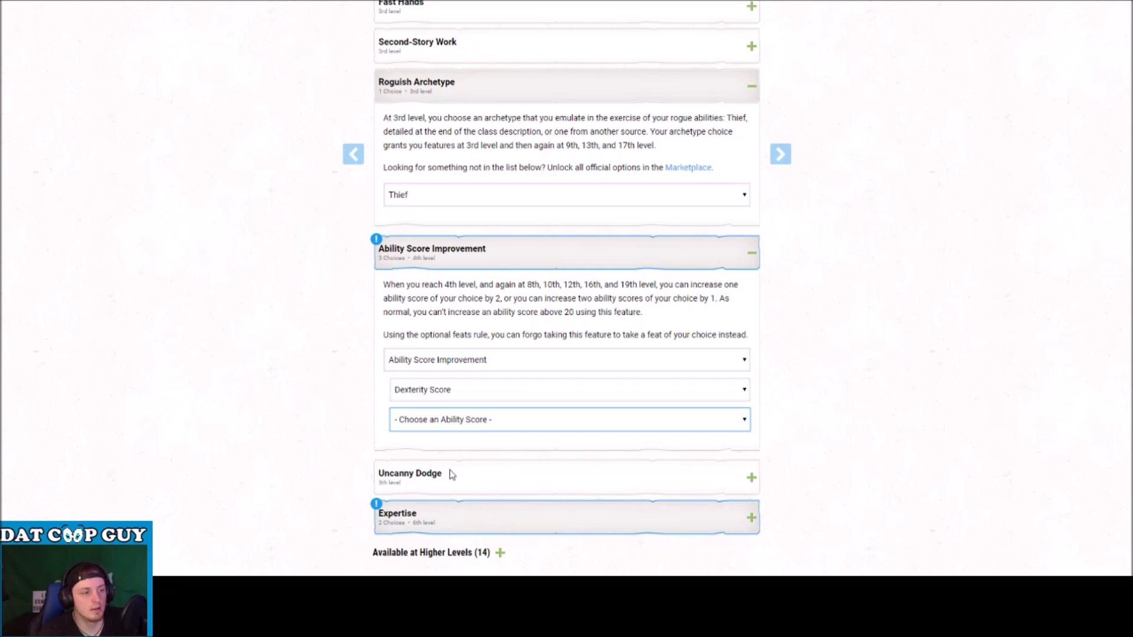
click(518, 451)
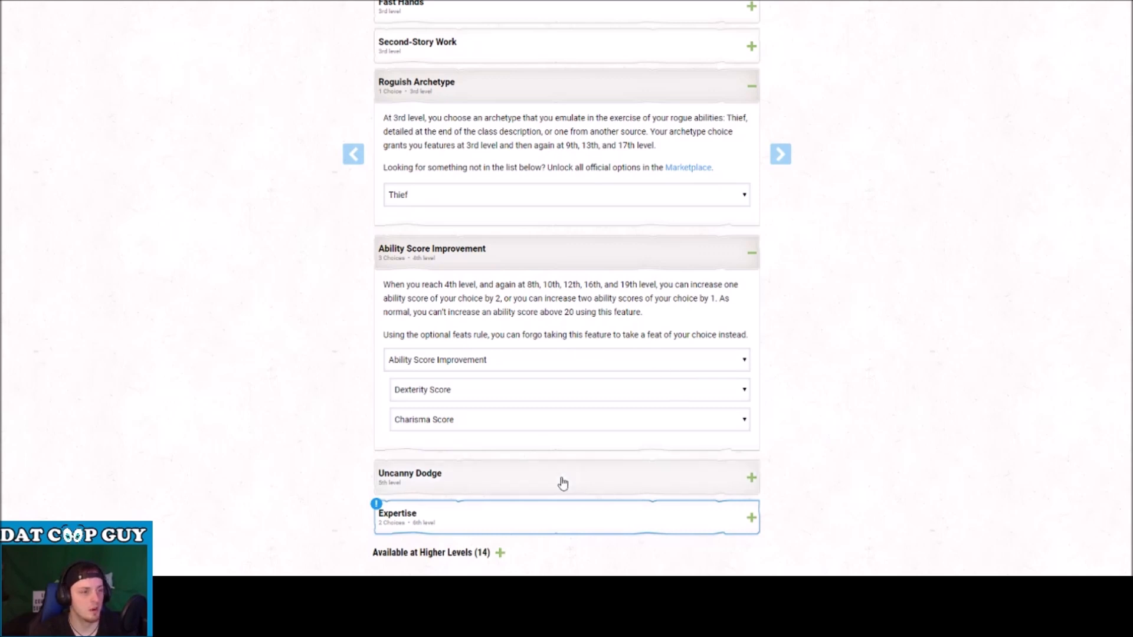
Step: Read the Uncanny Dodge description, and choose Perception and Persuasion as the two 6th-level Expertise skills
scroll(561, 481, down, 3)
click(428, 308)
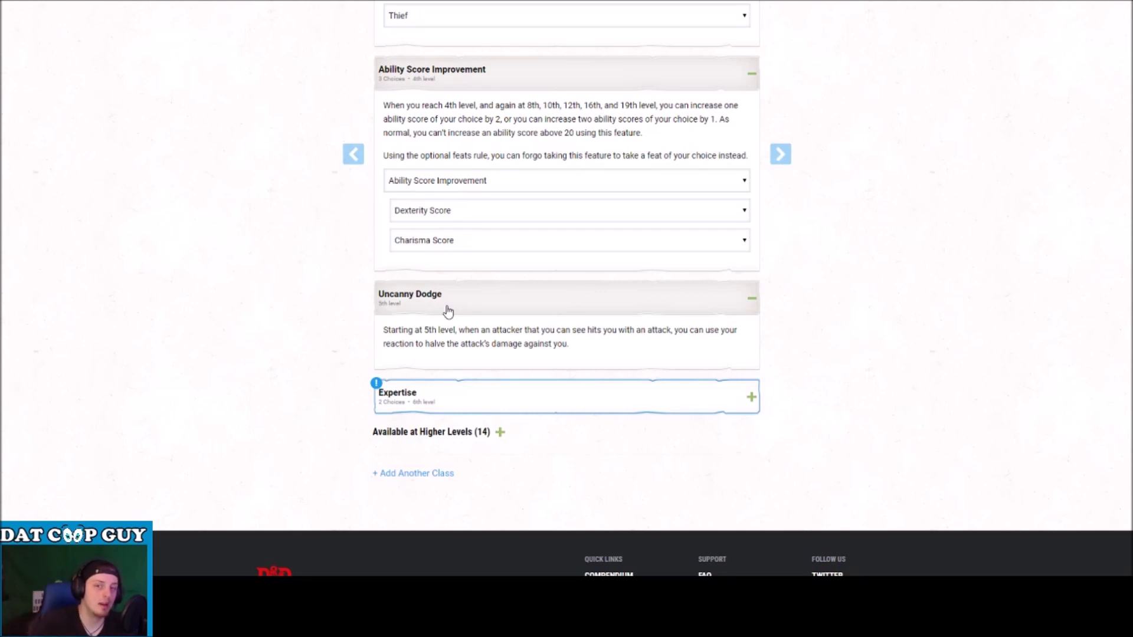
click(479, 401)
scroll(479, 401, down, 3)
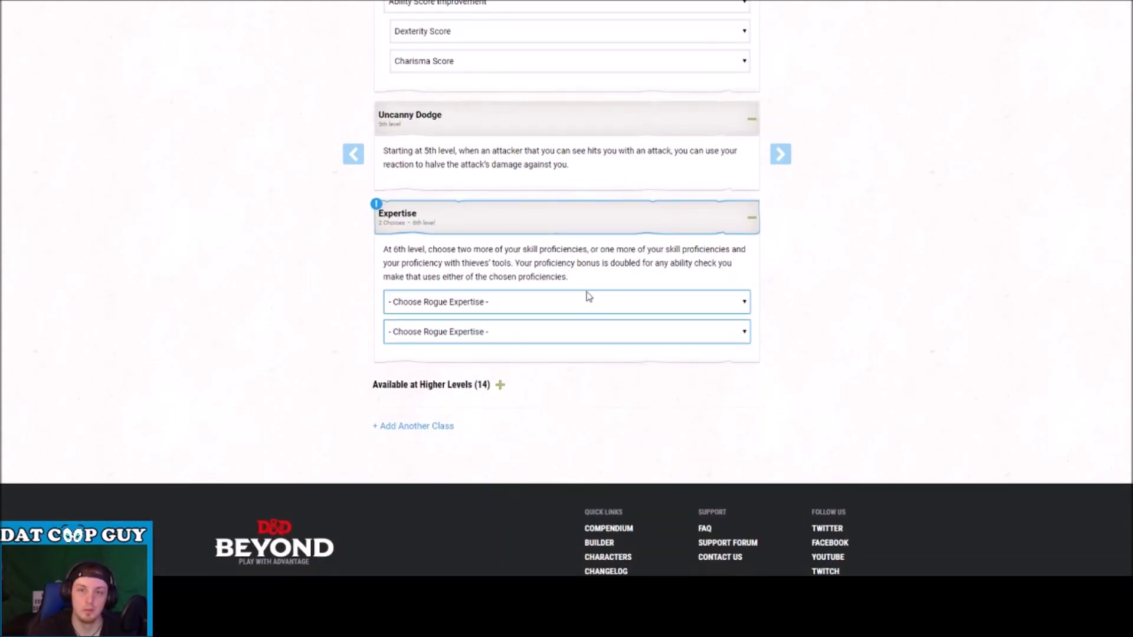
click(616, 357)
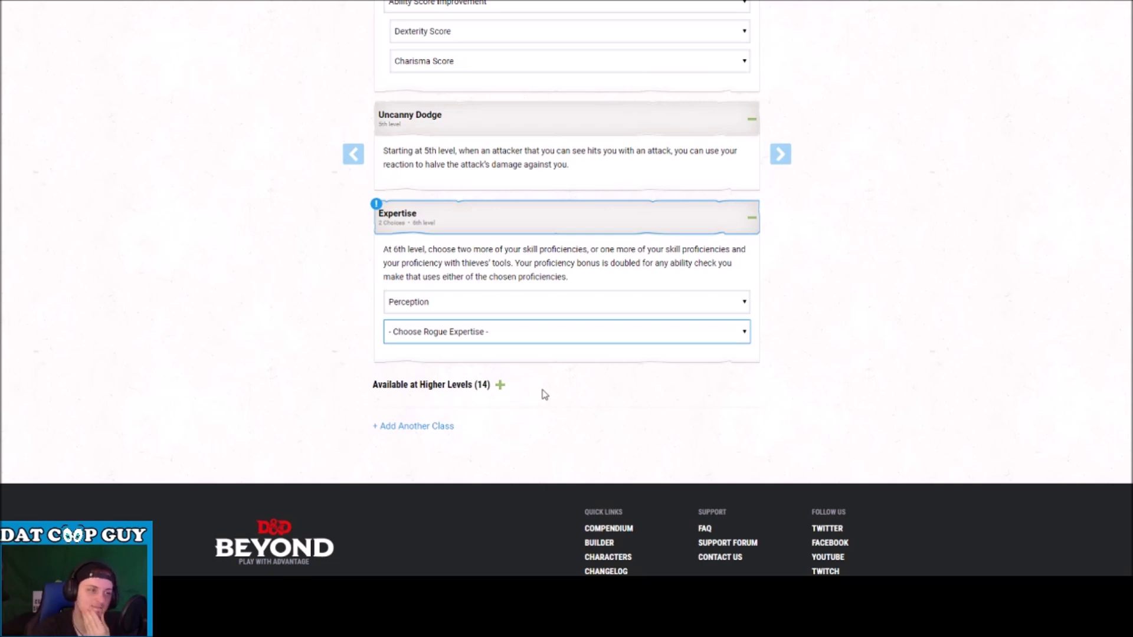
click(444, 386)
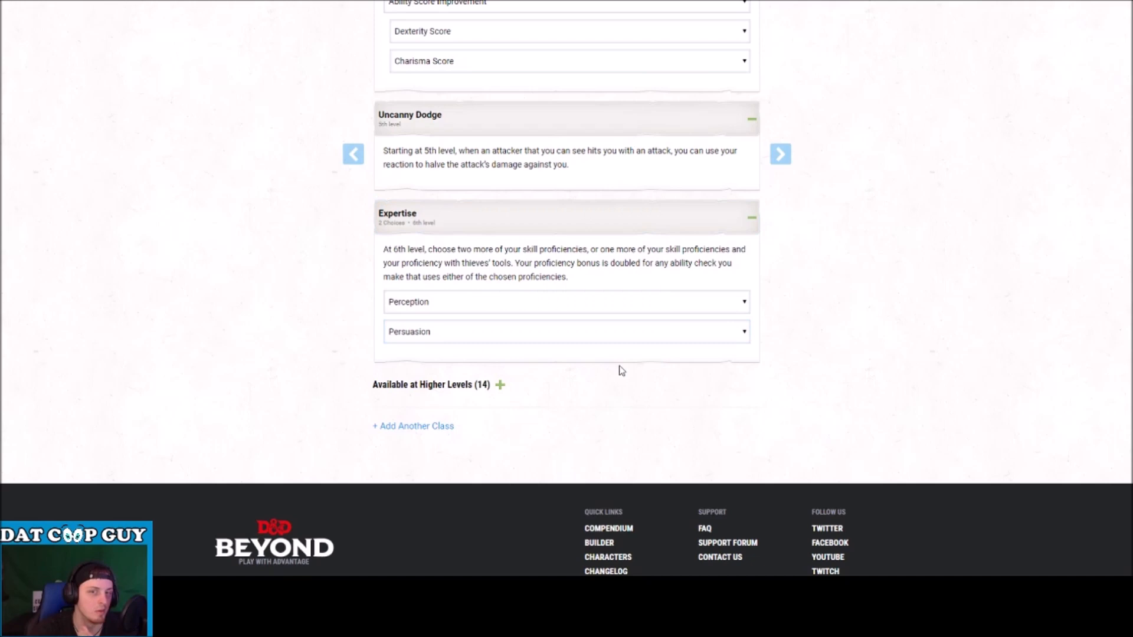
Step: Raise the Rogue's level to 9
scroll(410, 380, up, 10)
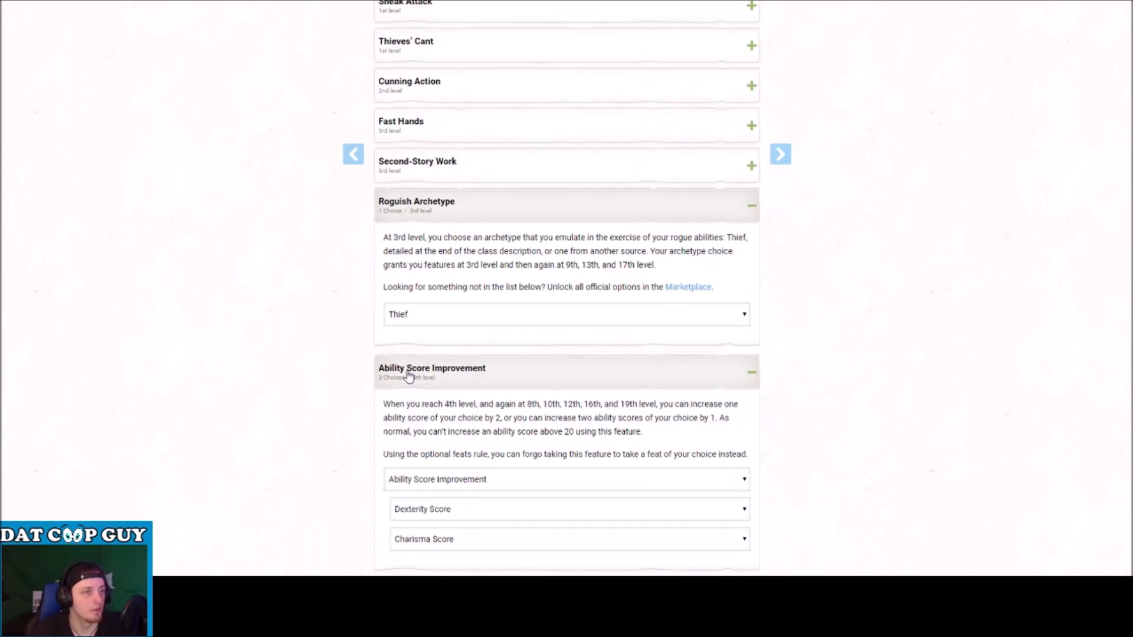
scroll(844, 171, up, 8)
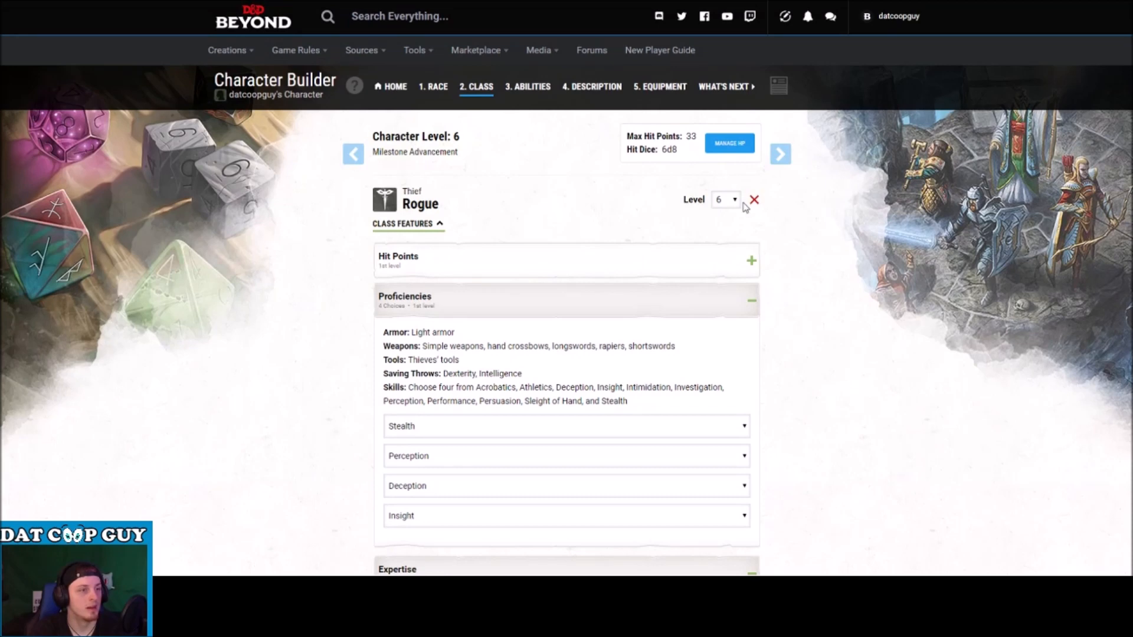
click(726, 312)
Step: Expand the 7th-level Evasion feature and read its description
scroll(726, 314, down, 12)
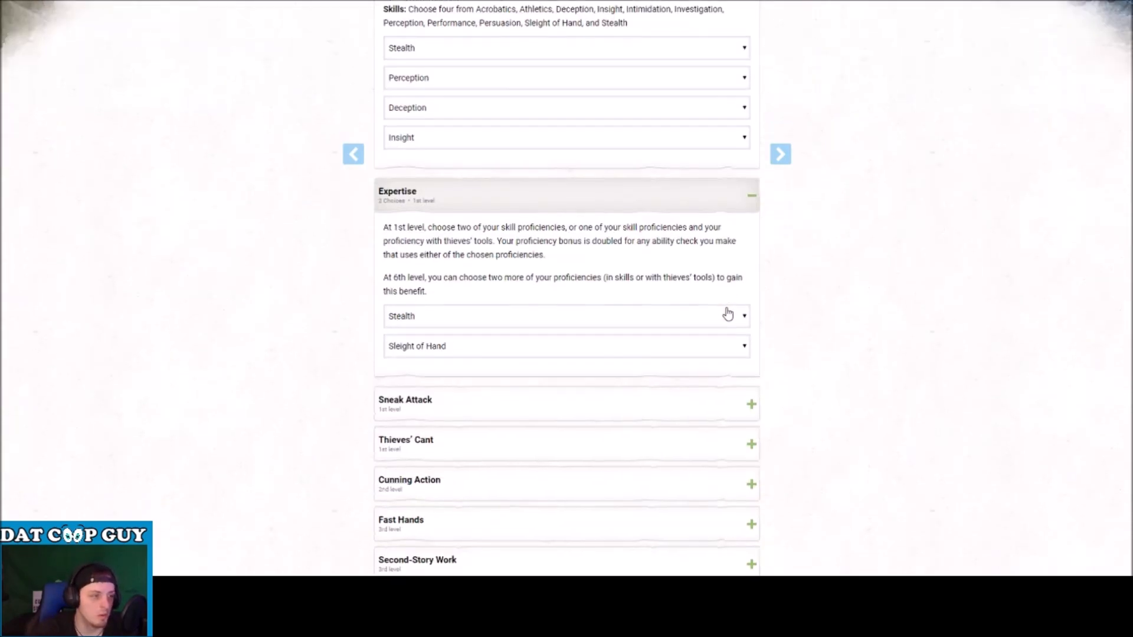
scroll(726, 313, down, 10)
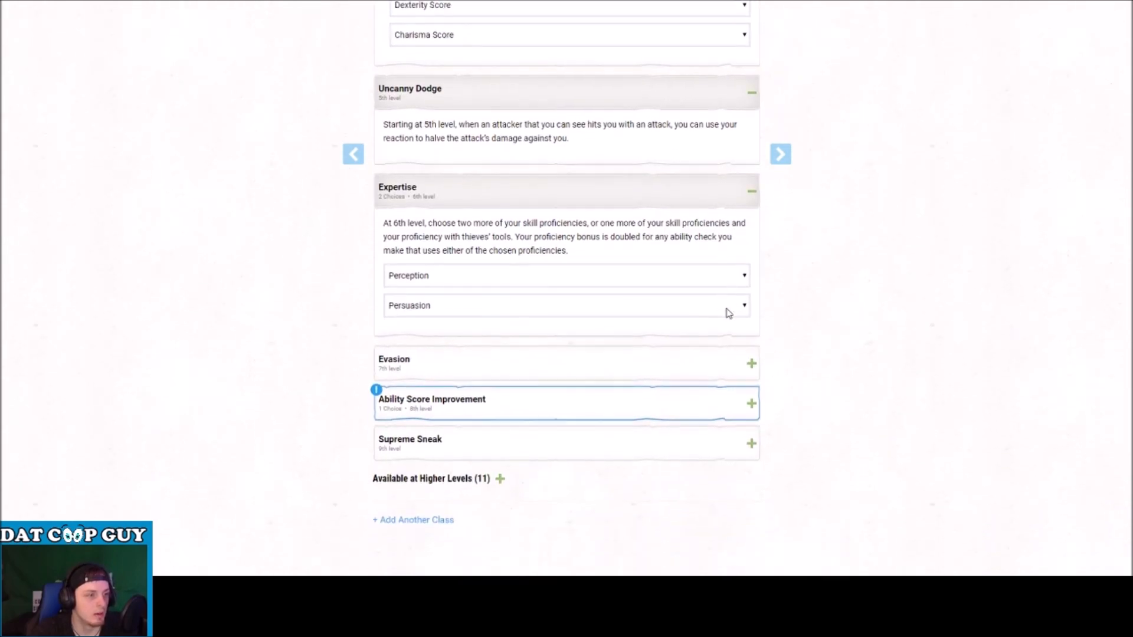
click(535, 332)
scroll(532, 330, down, 2)
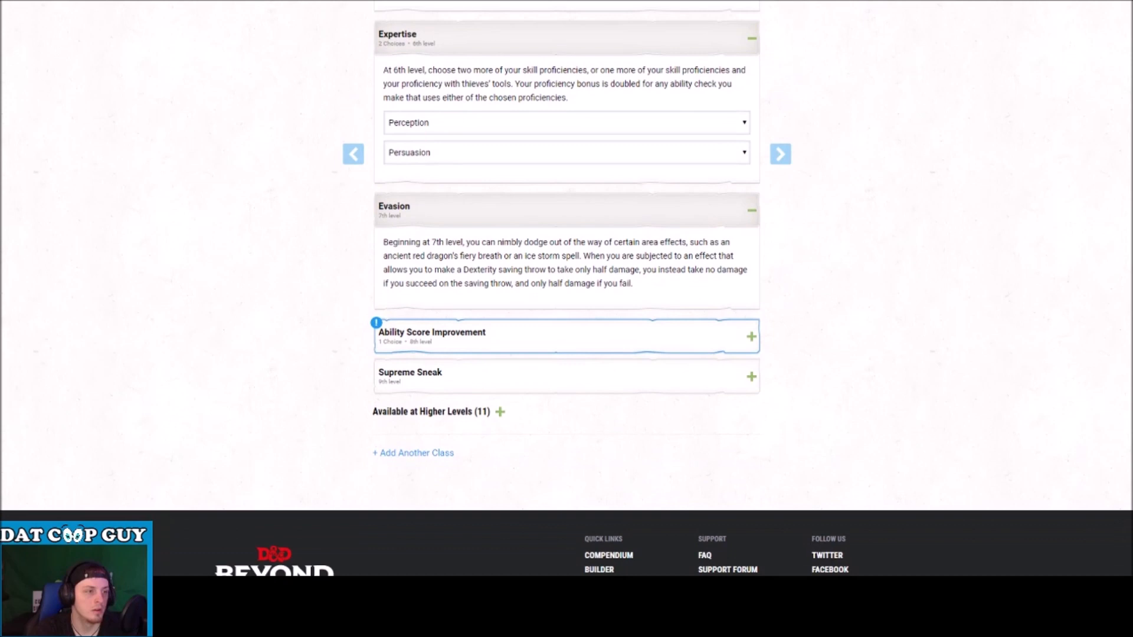
mouse_move(613, 242)
mouse_down()
mouse_move(724, 242)
mouse_move(514, 242)
mouse_move(419, 256)
mouse_move(667, 267)
mouse_move(696, 263)
mouse_move(403, 271)
mouse_move(557, 283)
mouse_move(727, 272)
mouse_move(681, 282)
mouse_up()
click(680, 281)
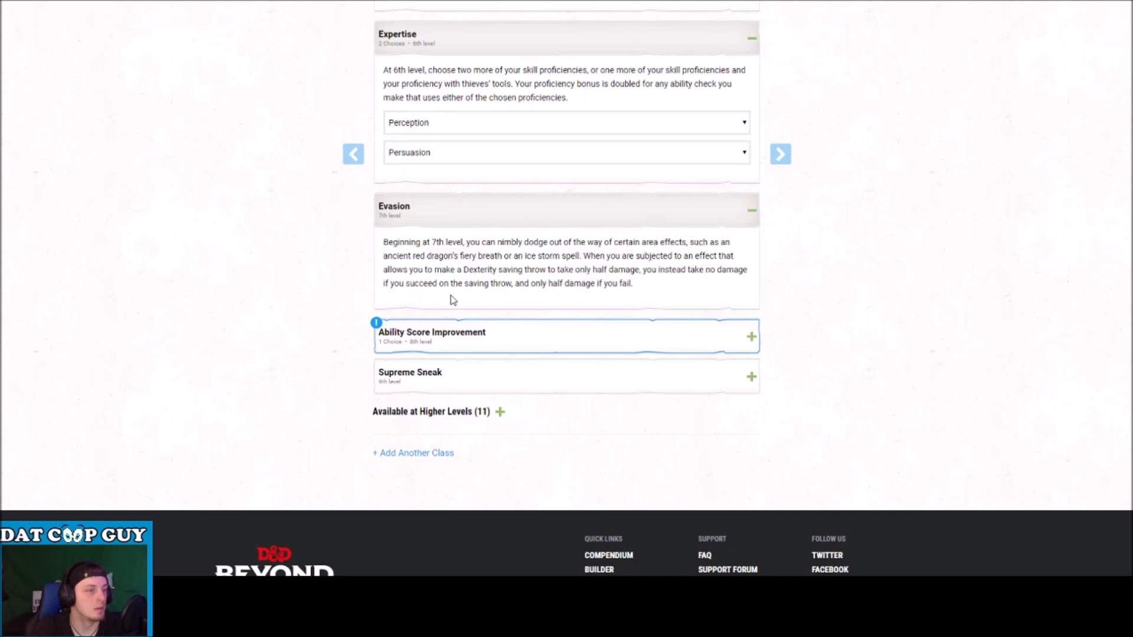
drag(627, 284, 523, 283)
click(524, 283)
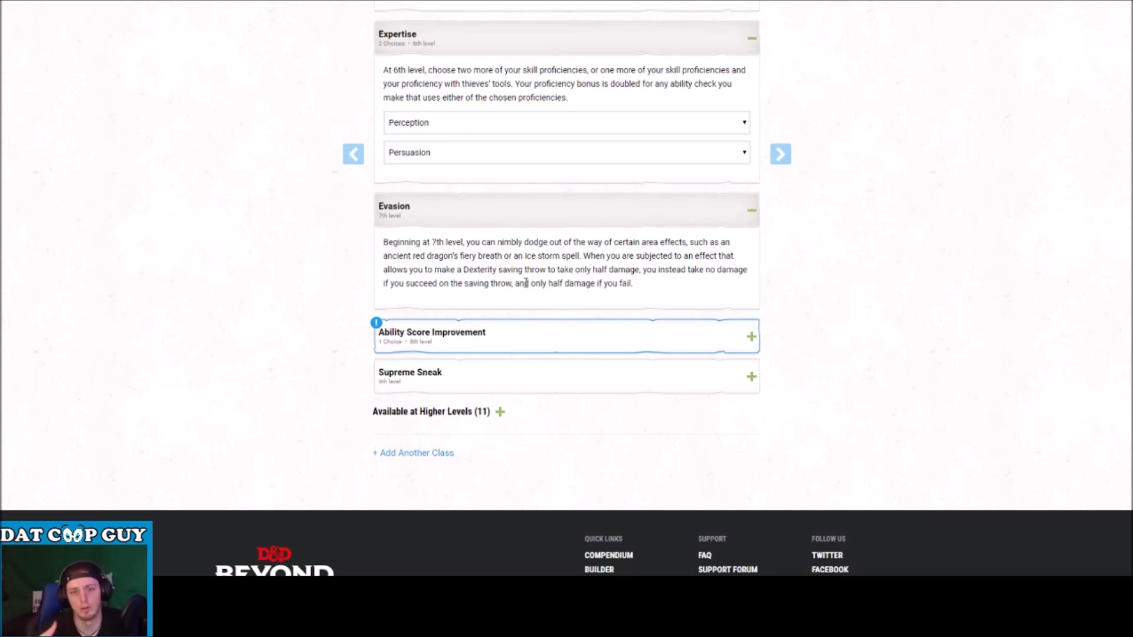
Step: Take the 8th-level Ability Score Improvement and assign both of its increases to Dexterity Score
click(596, 333)
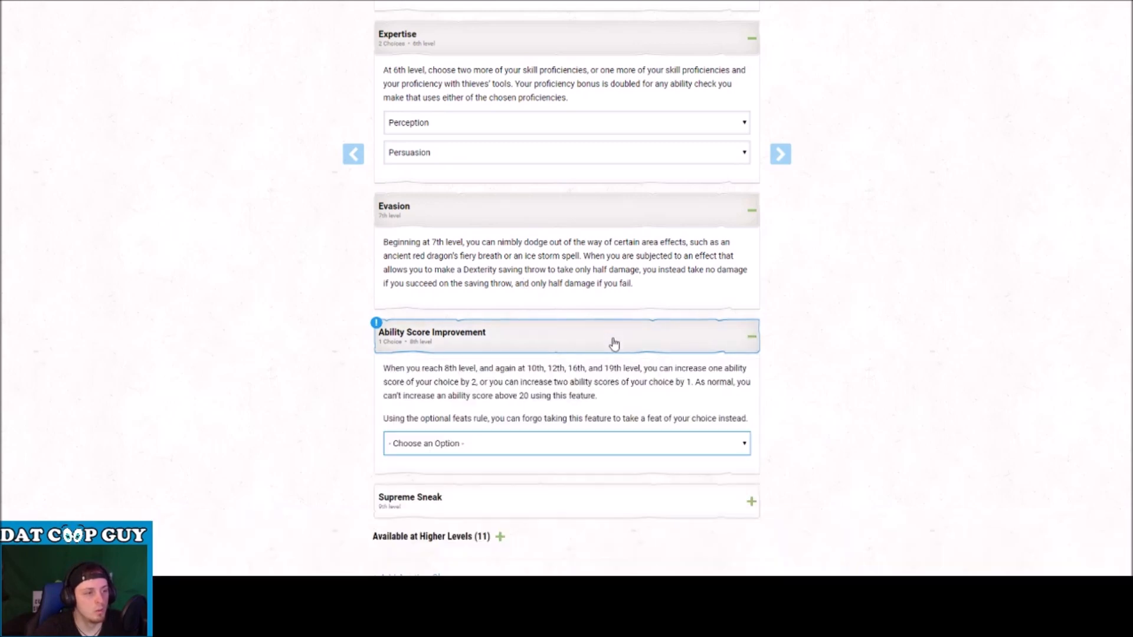
scroll(413, 340, down, 2)
click(435, 356)
click(444, 360)
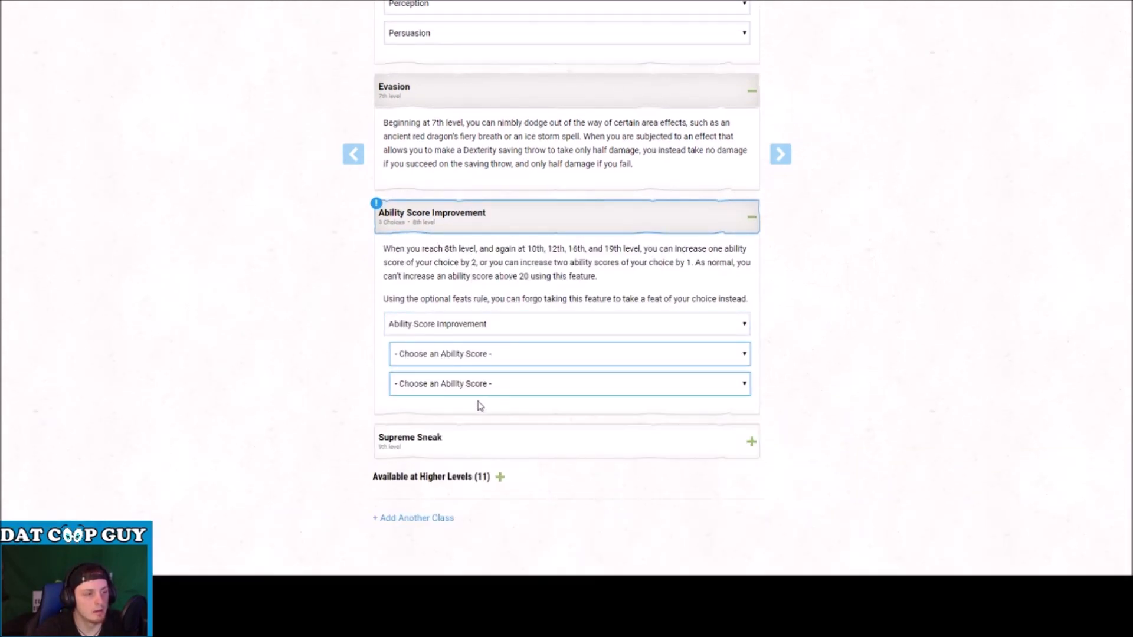
click(469, 405)
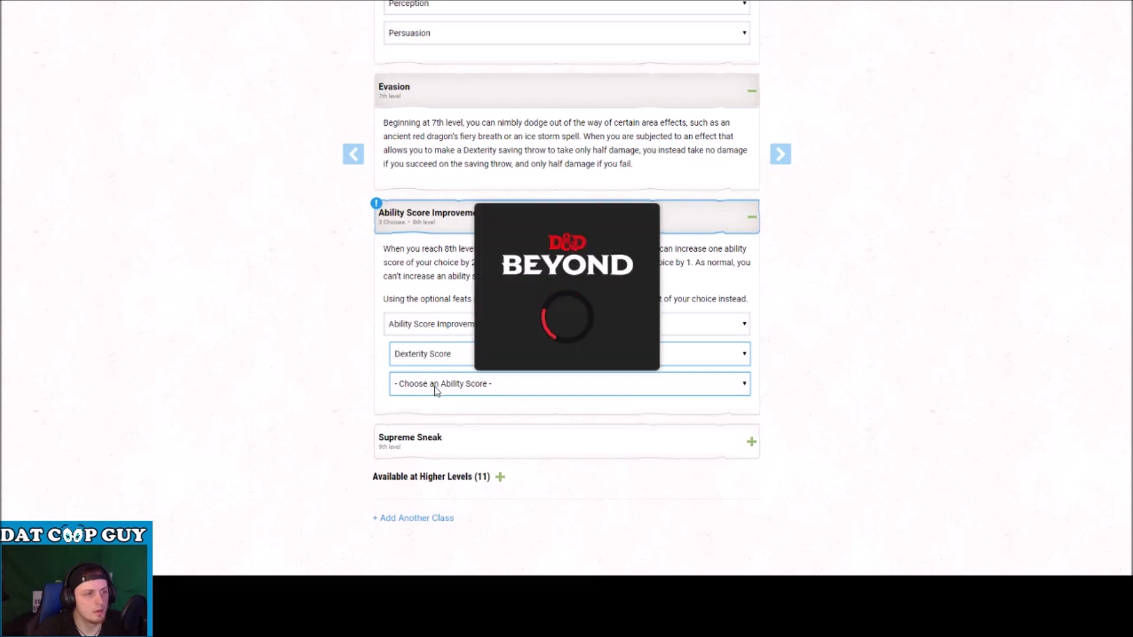
click(475, 457)
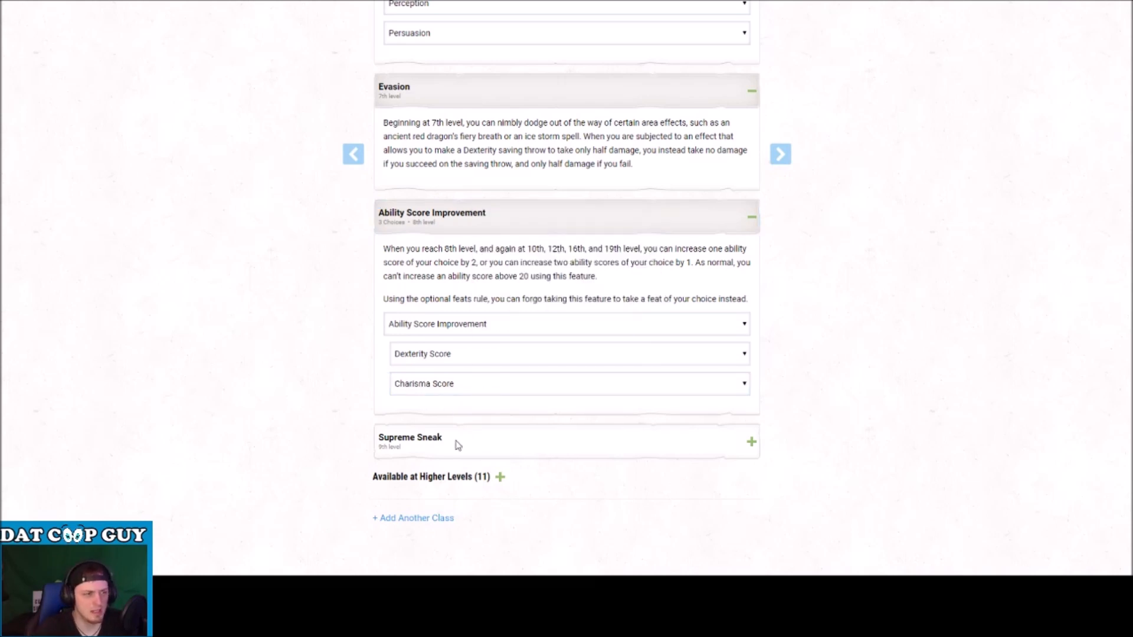
click(497, 440)
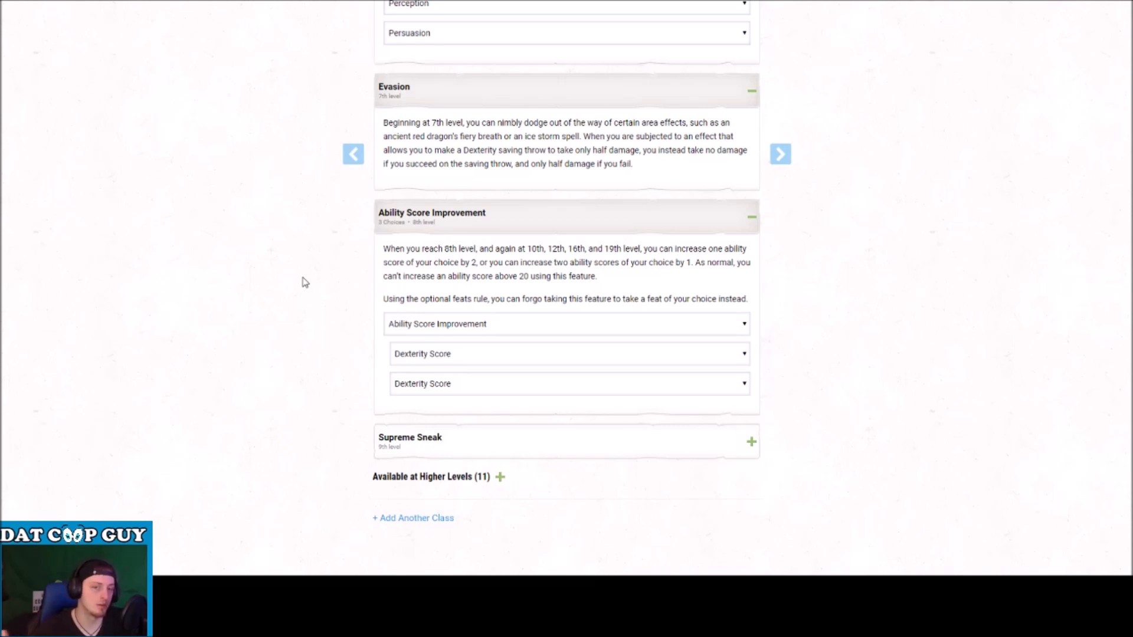
Step: Expand the 9th-level Supreme Sneak feature and read its description
scroll(305, 282, down, 2)
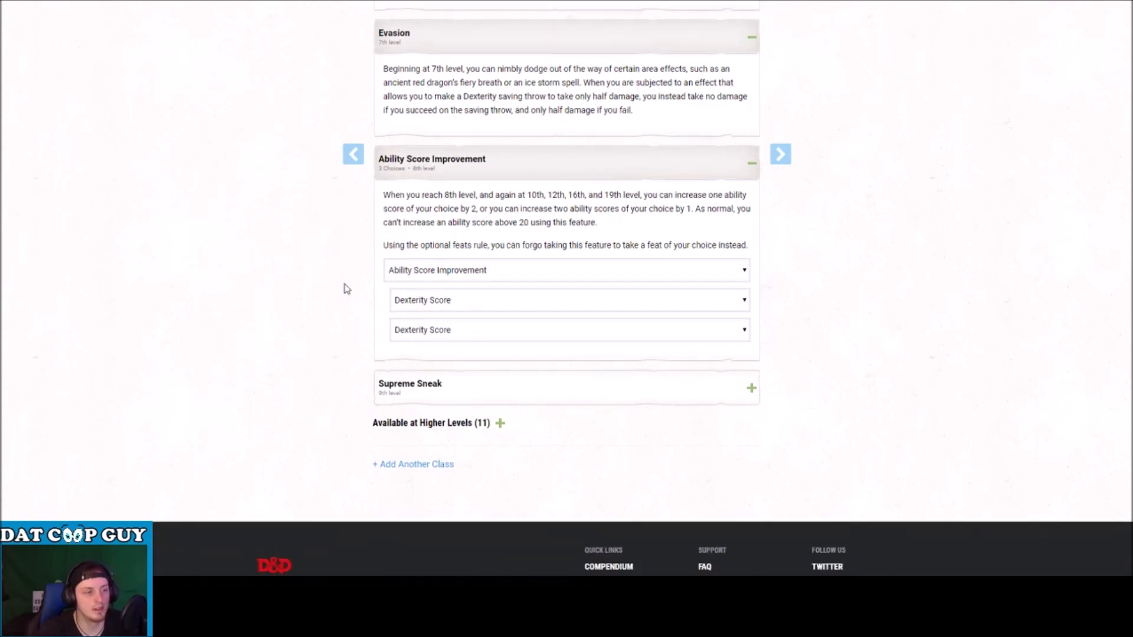
click(596, 328)
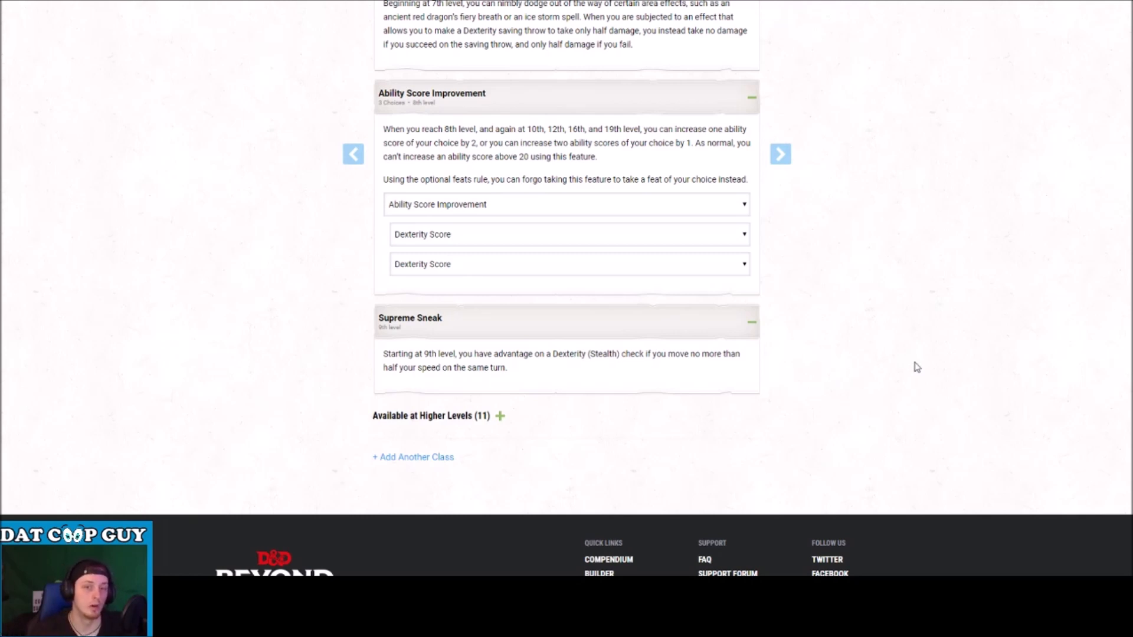
scroll(1031, 215, up, 20)
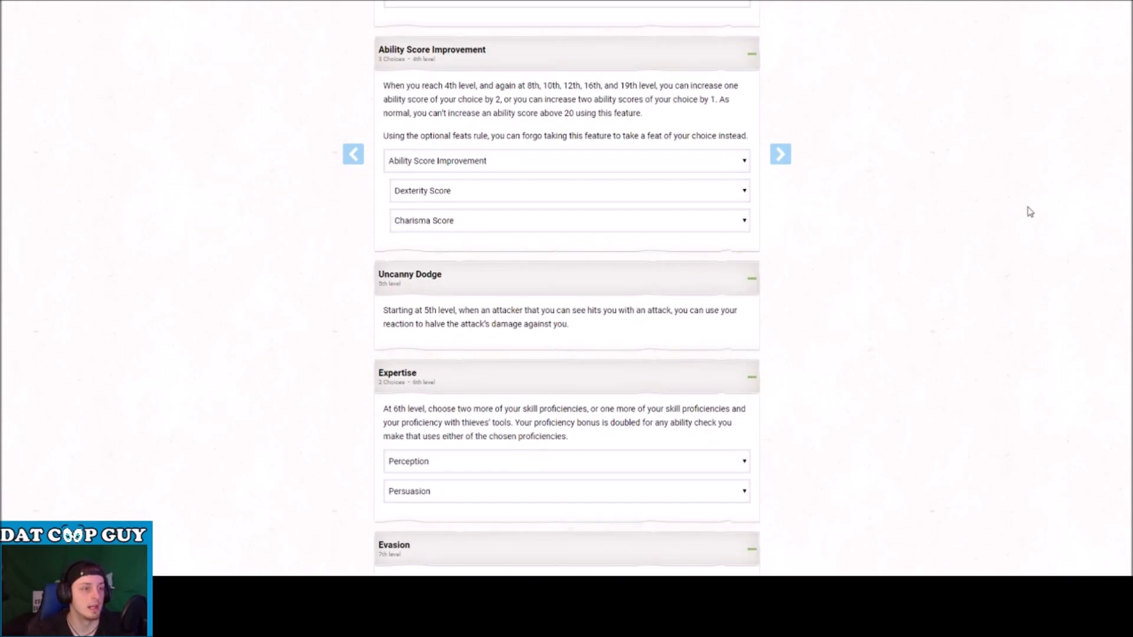
scroll(865, 185, up, 2)
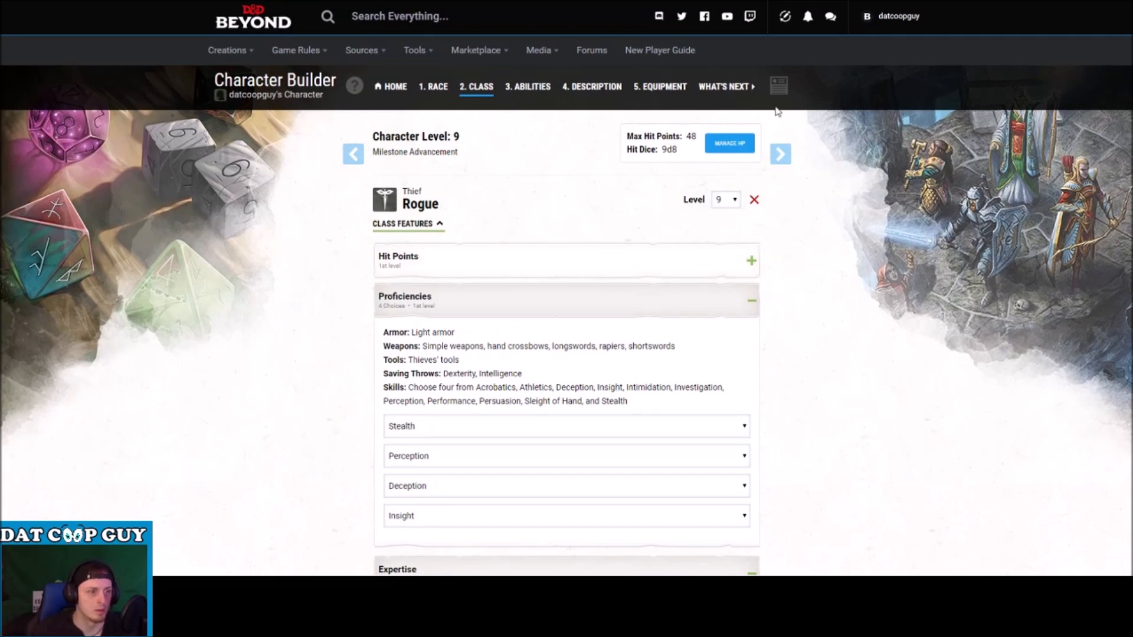
Step: Continue to the Abilities stage and choose Point Buy as the ability score generation method
click(780, 155)
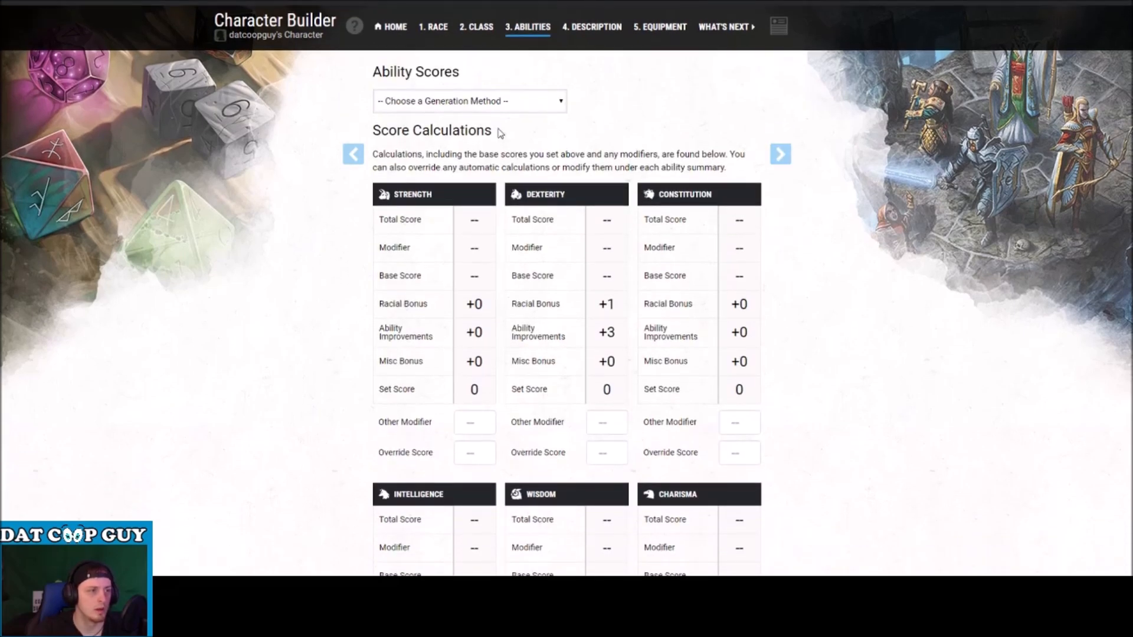
triple_click(534, 118)
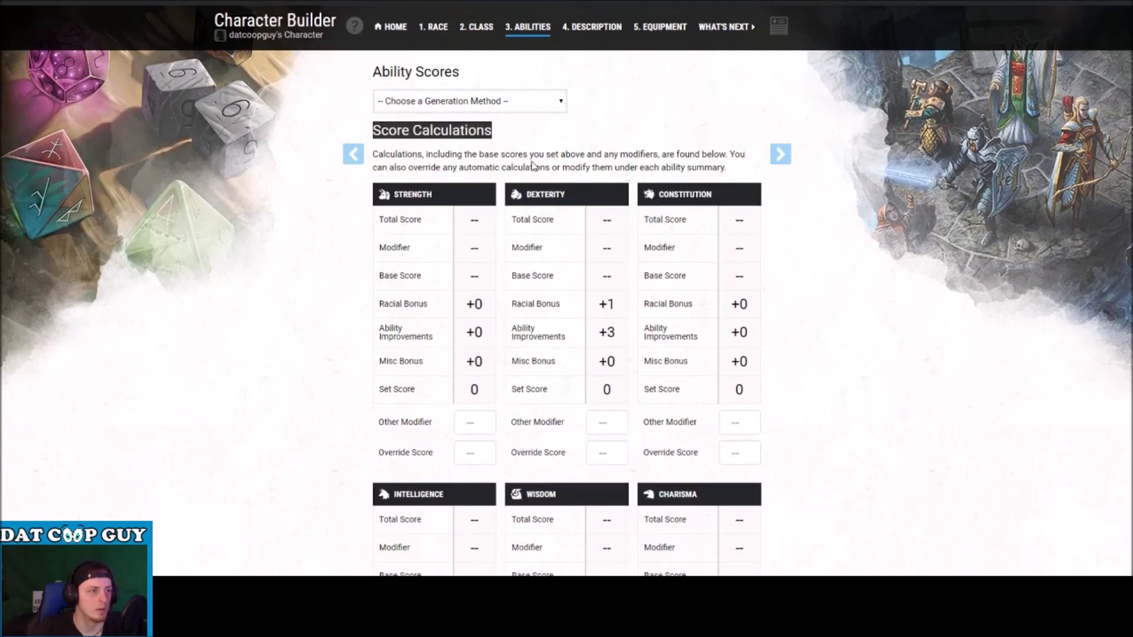
click(490, 155)
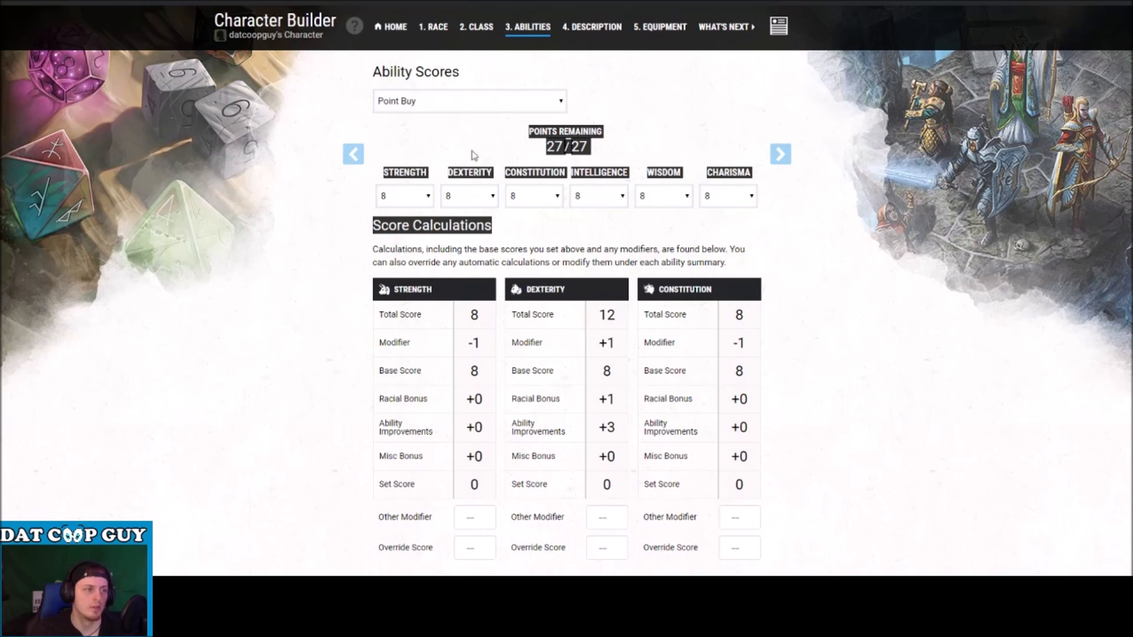
Step: Try the Standard Array generation method, and switch back to Point Buy
click(400, 108)
click(419, 135)
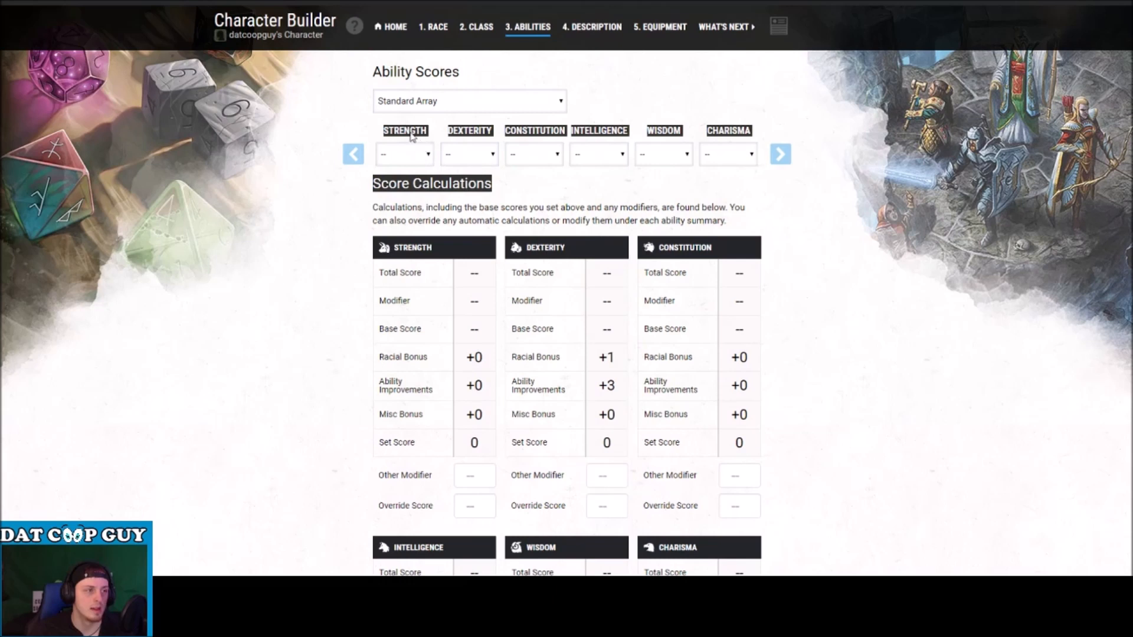
key(Down)
key(Down)
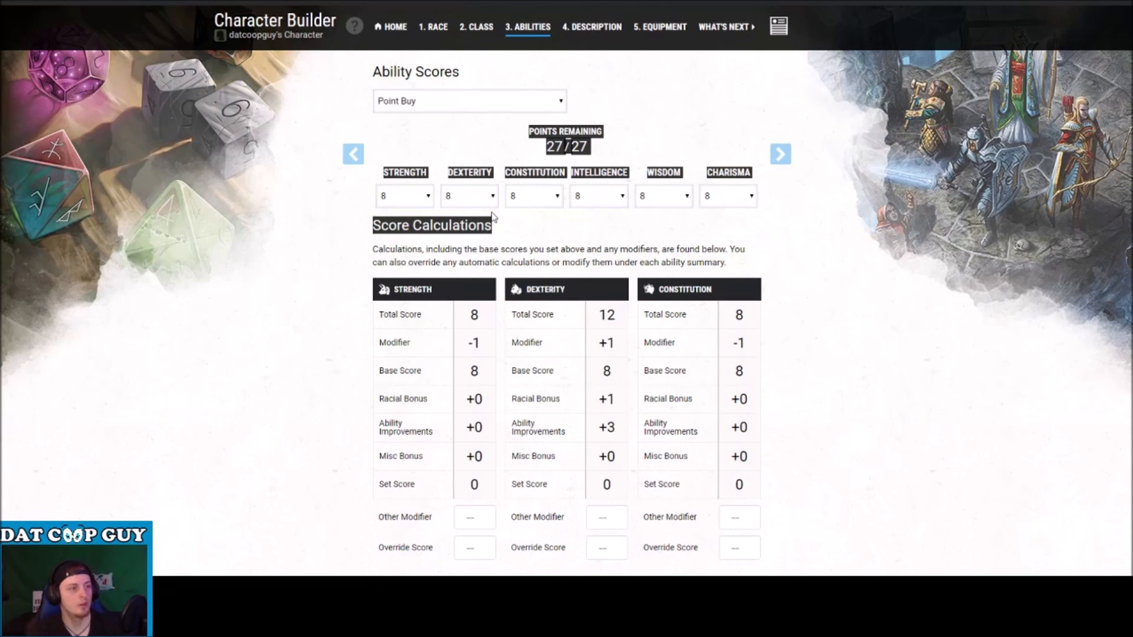
Step: Set the base scores to 15 for Dexterity, 14 for Charisma and 12 for Constitution
click(480, 301)
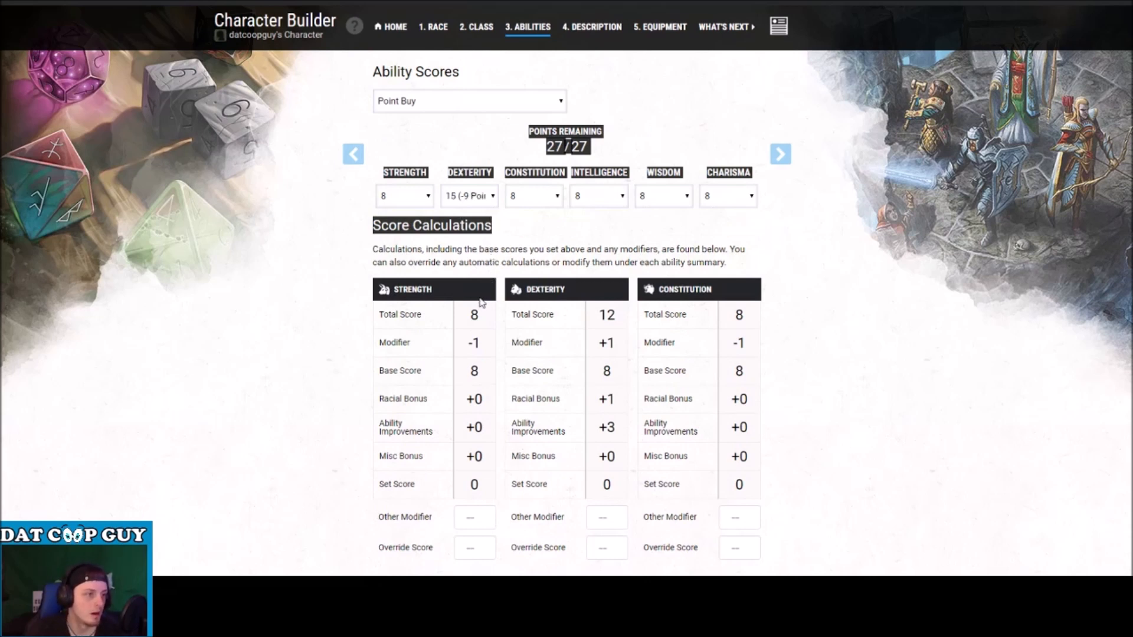
click(738, 183)
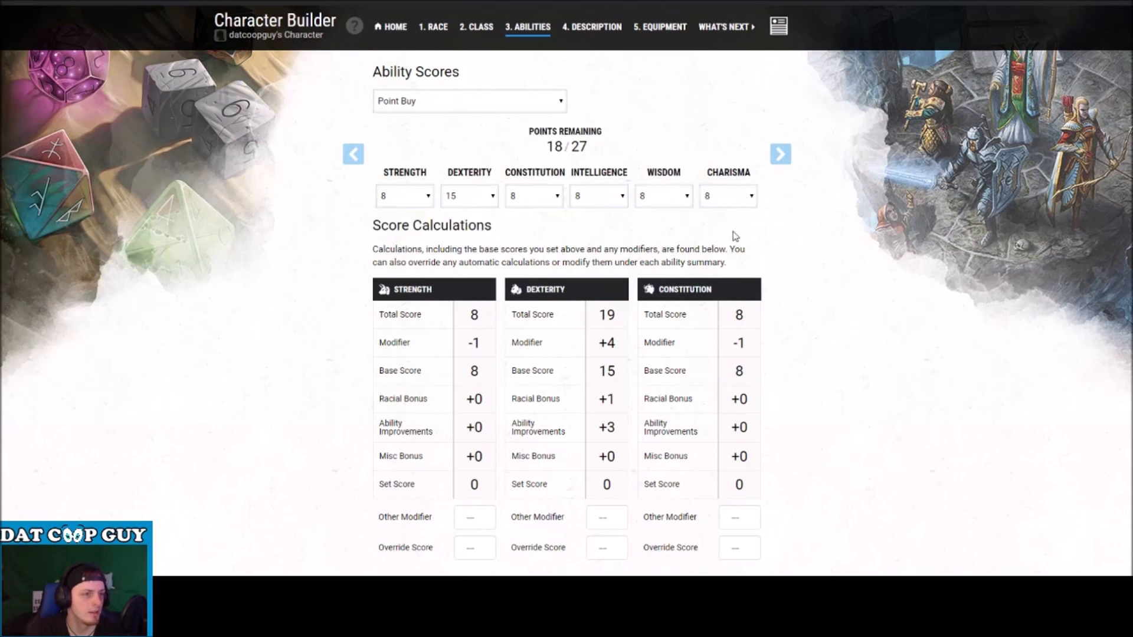
click(749, 281)
click(534, 196)
click(573, 252)
Step: Set Wisdom to 12 and Intelligence to 10, and spend the remaining point to bring Constitution to 13
click(674, 195)
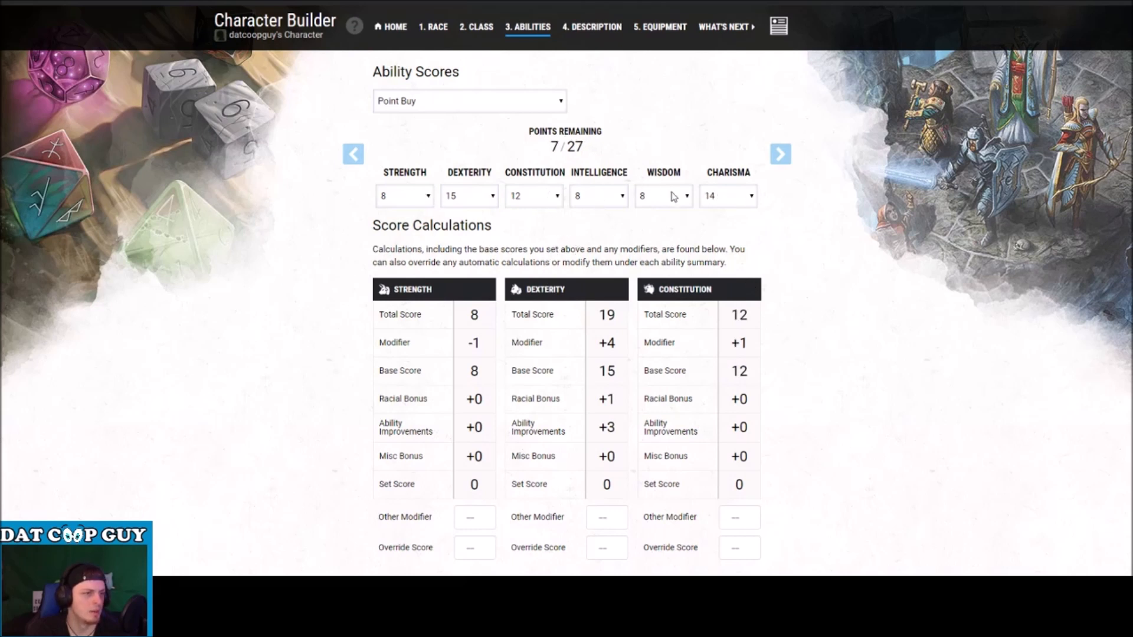
click(672, 259)
click(623, 242)
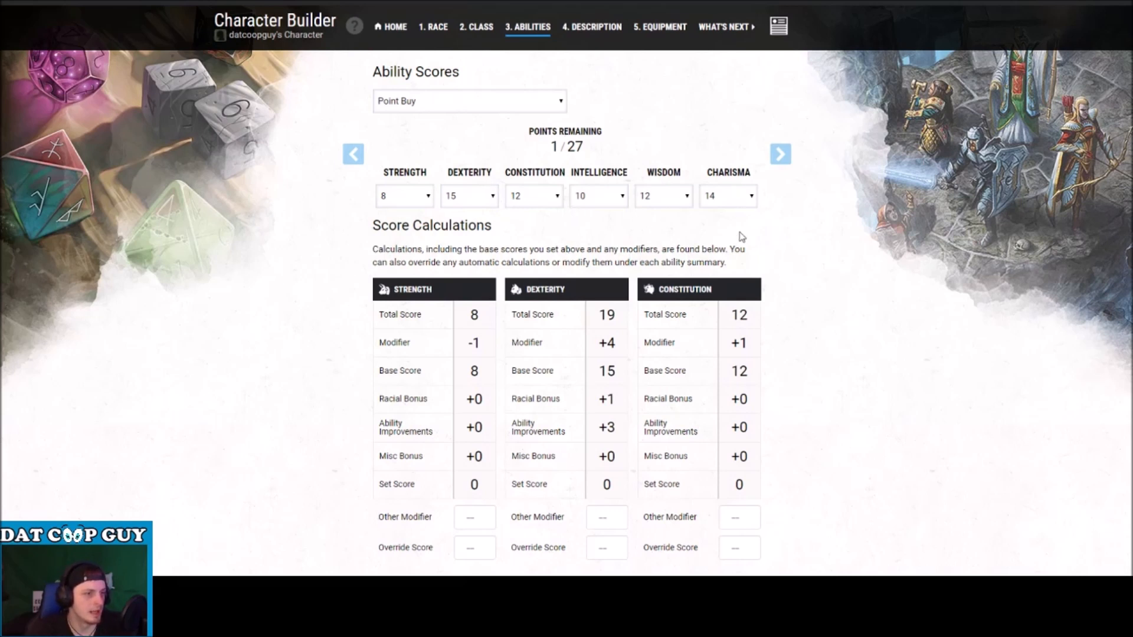
click(545, 188)
click(534, 270)
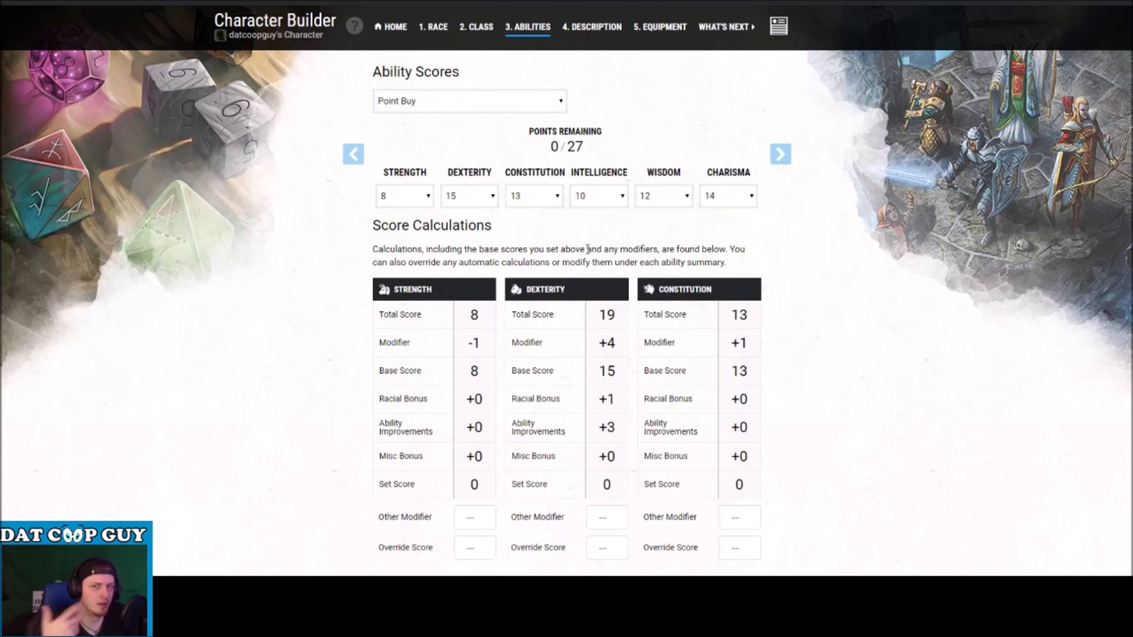
Step: Review the score calculations, and choose Criminal / Spy as the background in the Description stage
scroll(589, 249, down, 2)
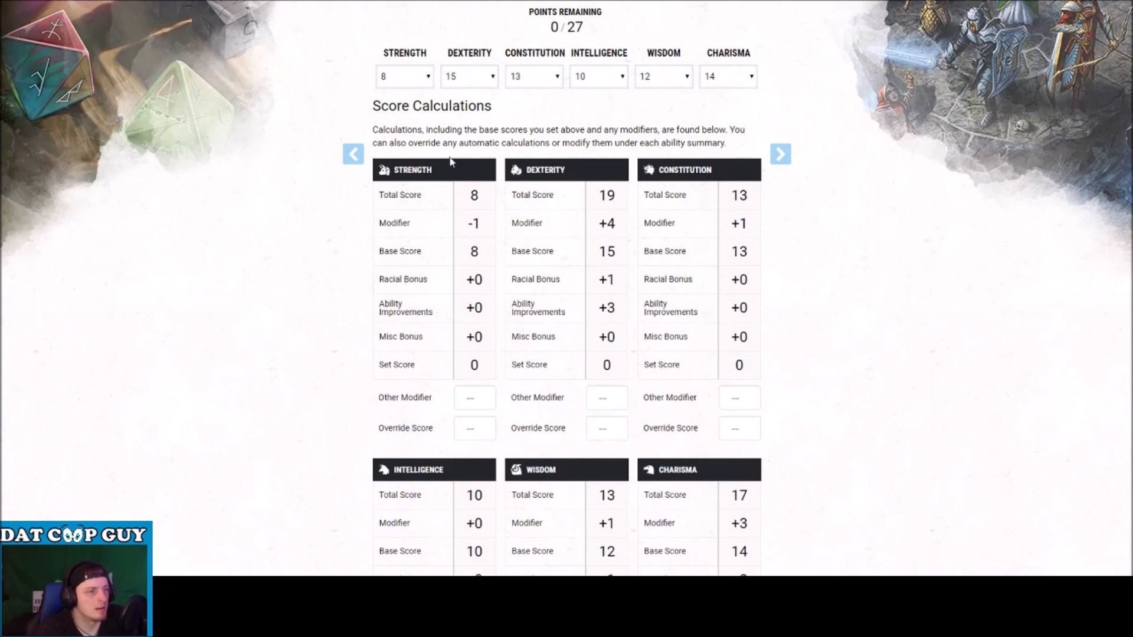
scroll(551, 157, down, 2)
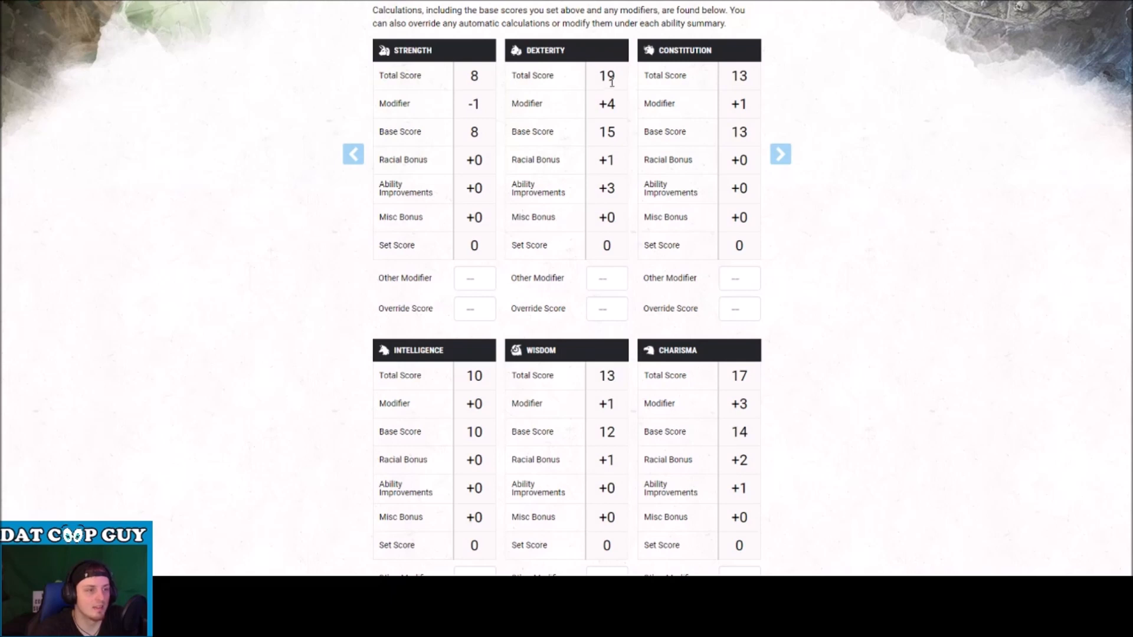
scroll(612, 82, down, 2)
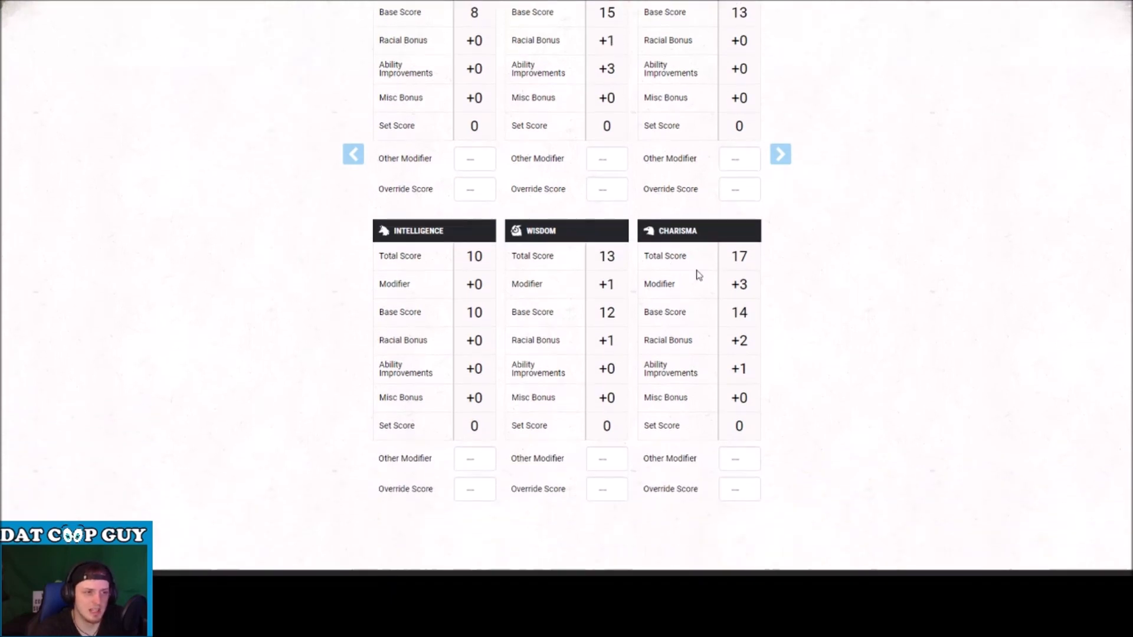
scroll(590, 268, up, 3)
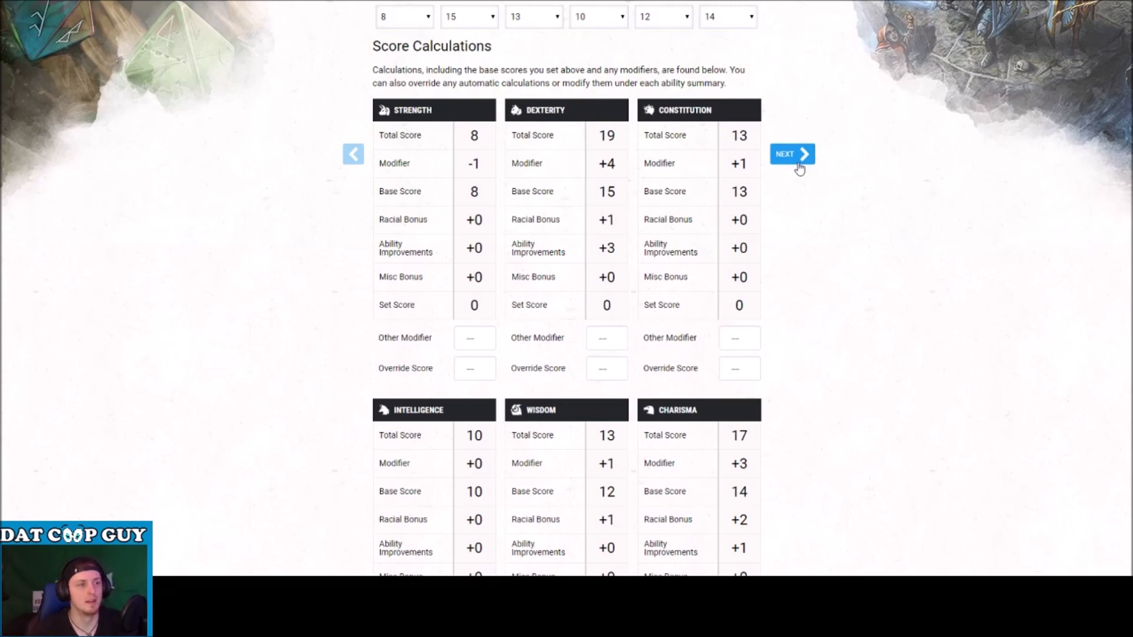
click(798, 170)
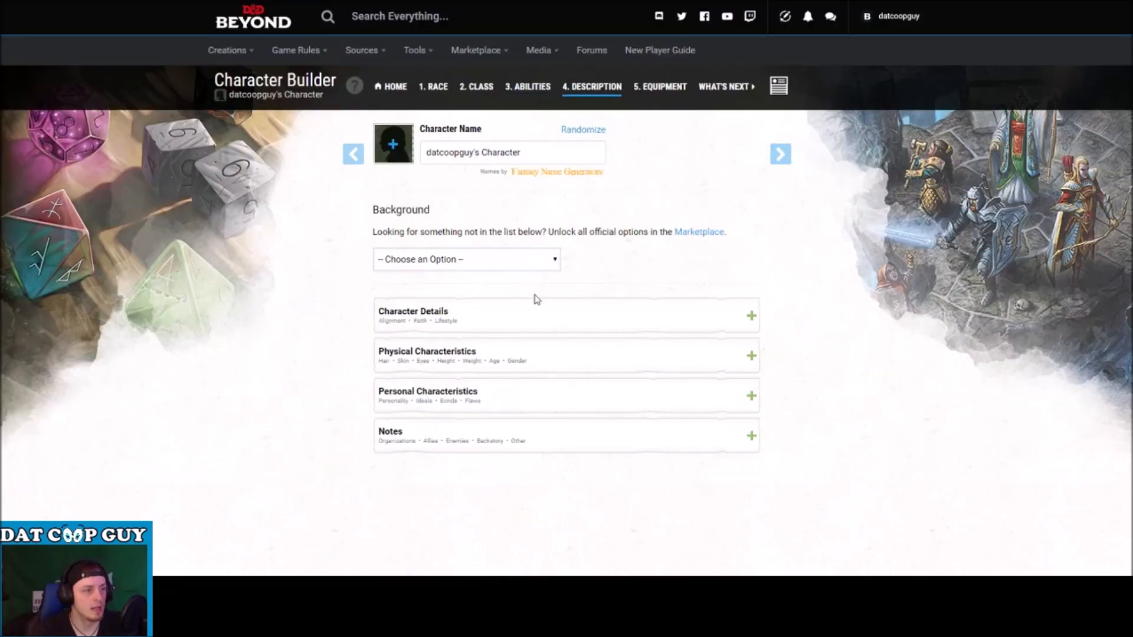
click(488, 323)
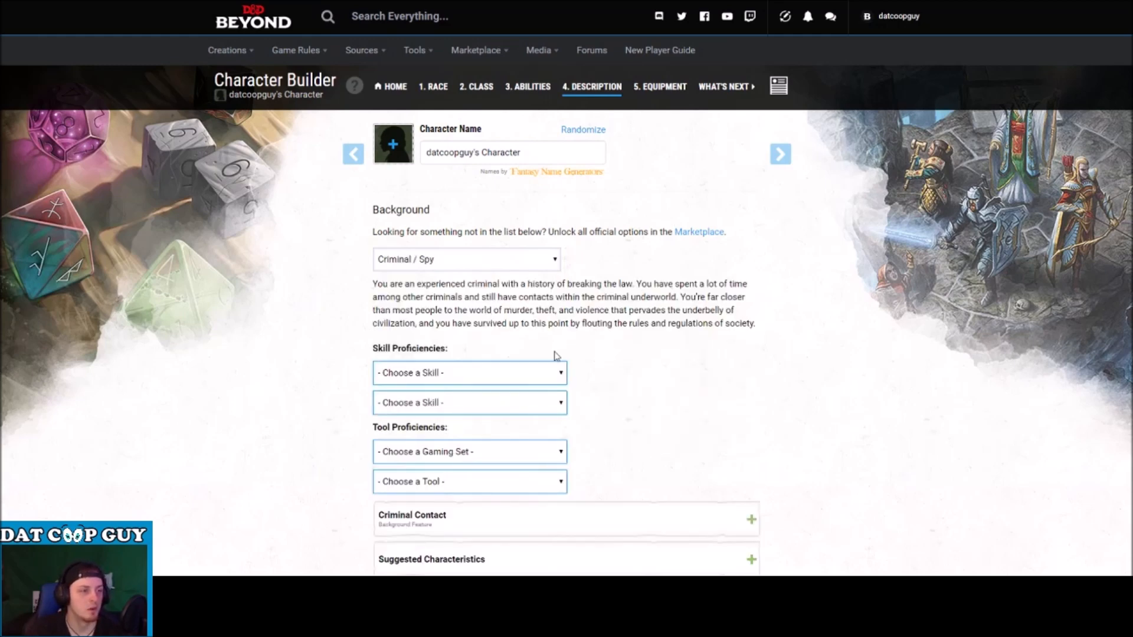
Step: Choose Acrobatics and Athletics as the background's two skill proficiencies
scroll(581, 361, down, 3)
scroll(667, 344, down, 3)
scroll(667, 344, up, 6)
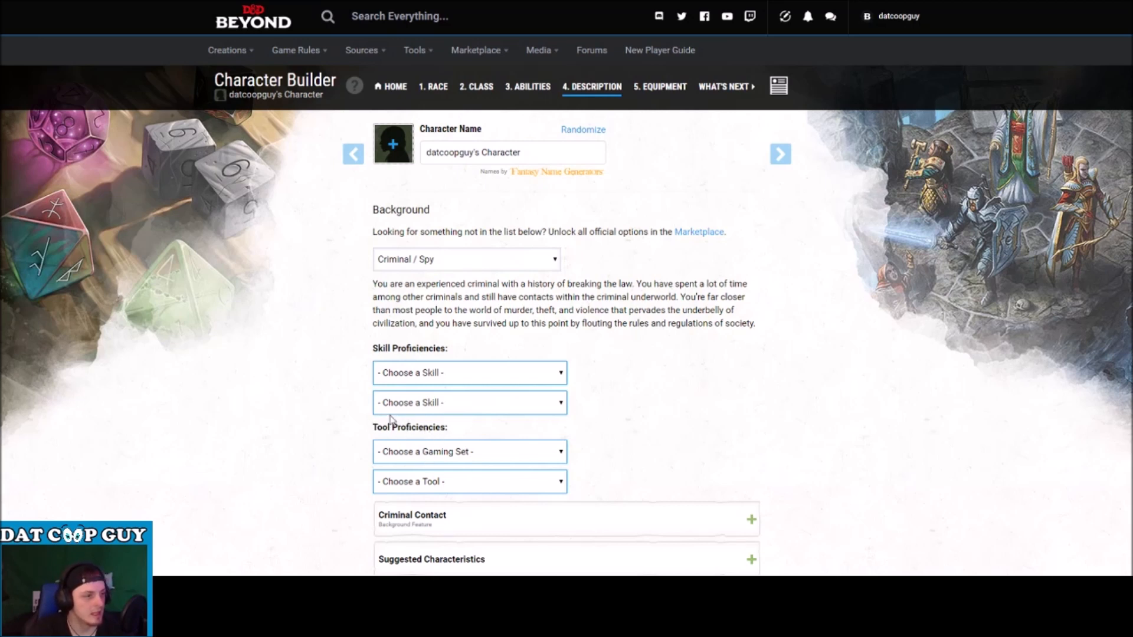
click(411, 406)
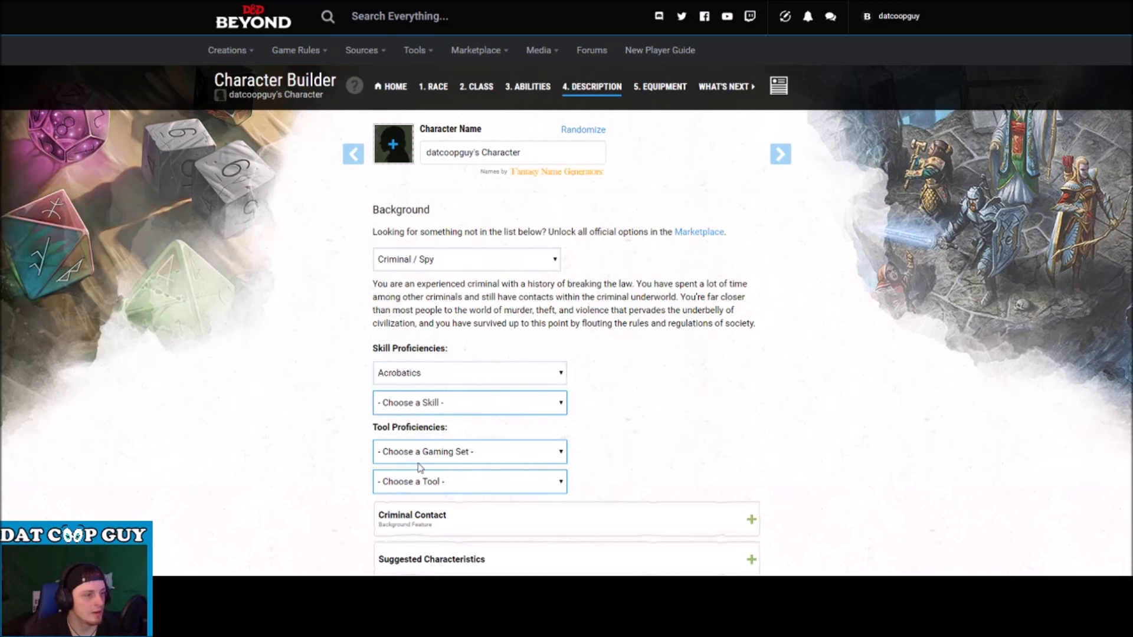
click(400, 460)
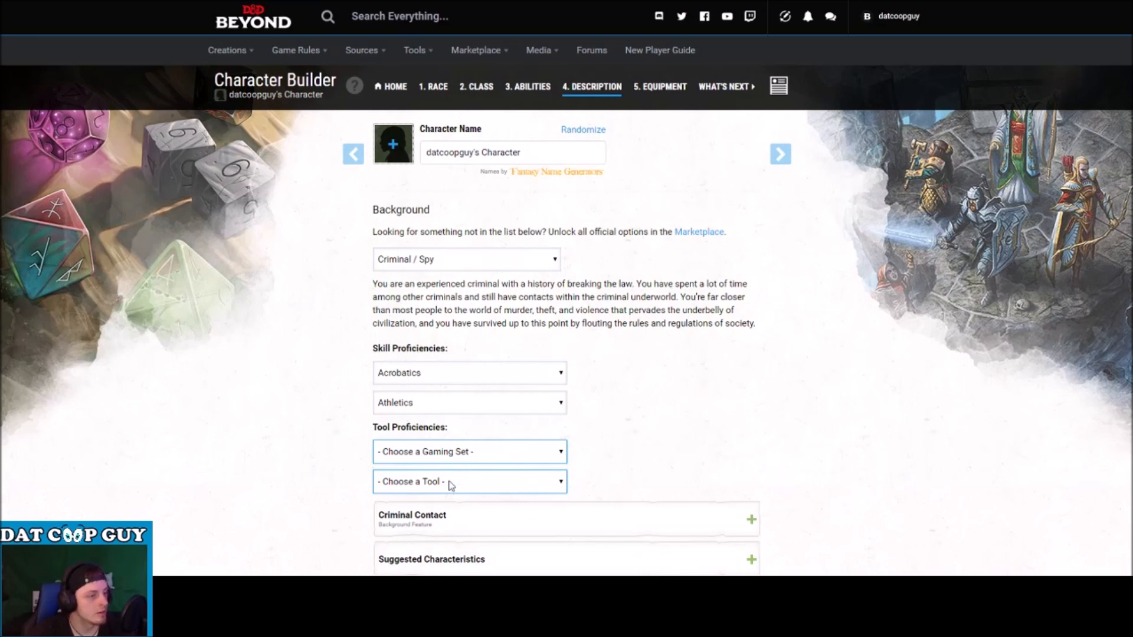
Step: Choose Playing Card Set and Tinker's Tools as the background's two tool proficiencies
click(483, 513)
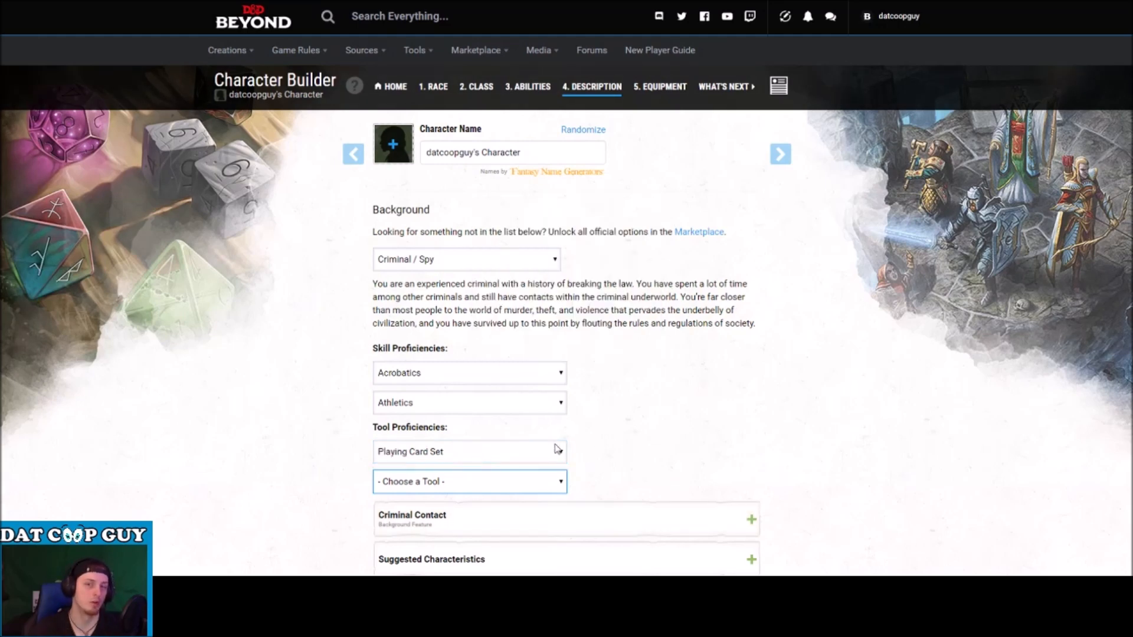
scroll(556, 448, down, 3)
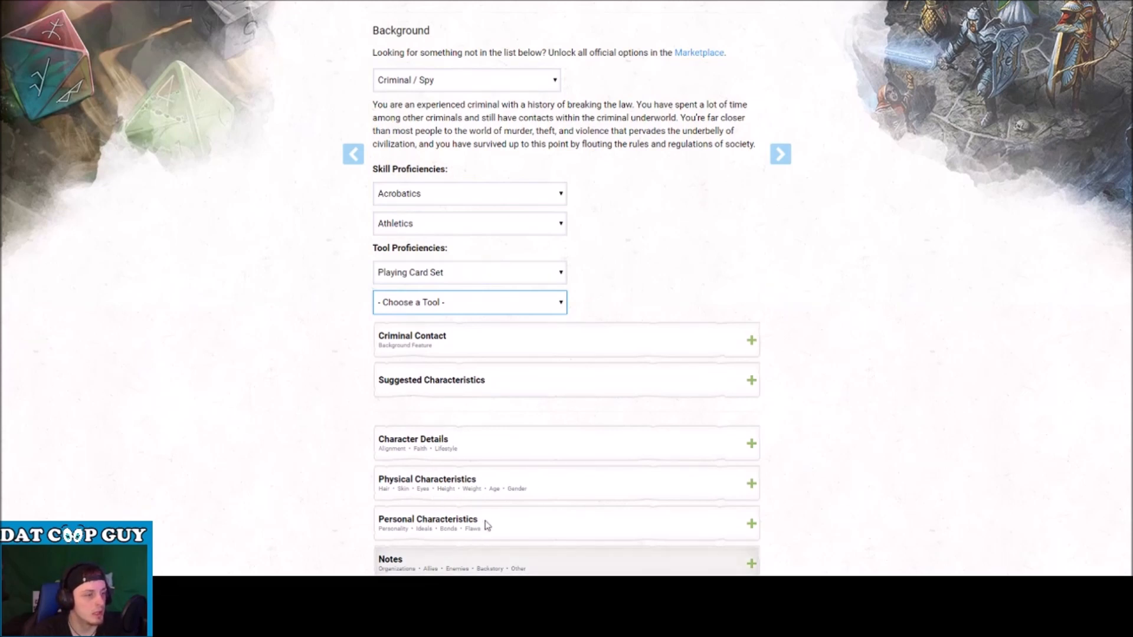
click(405, 357)
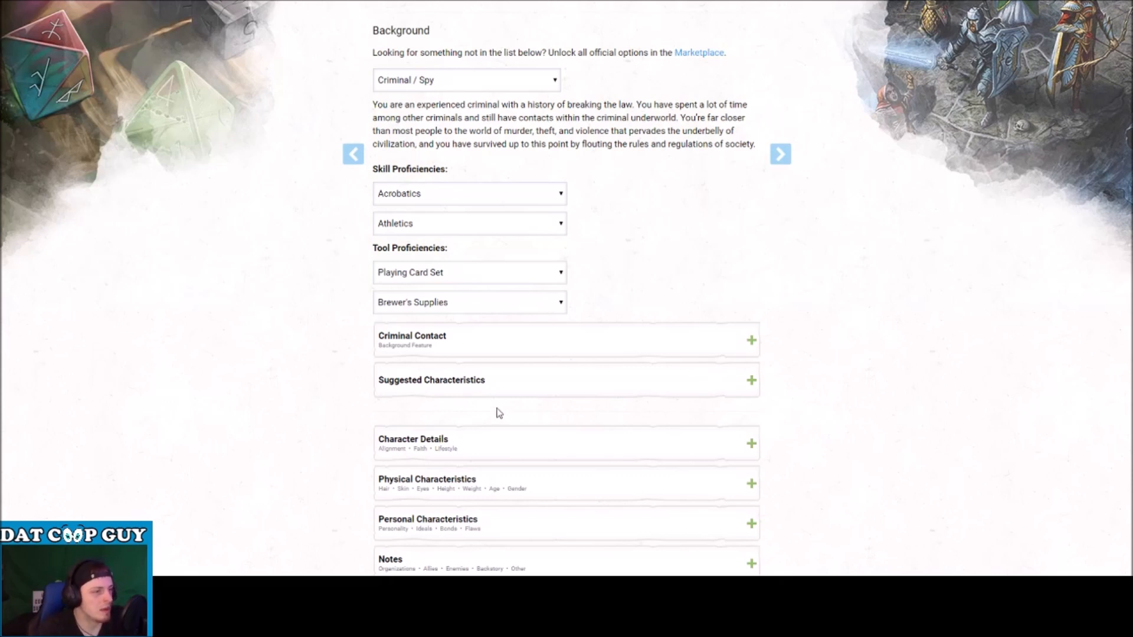
click(442, 434)
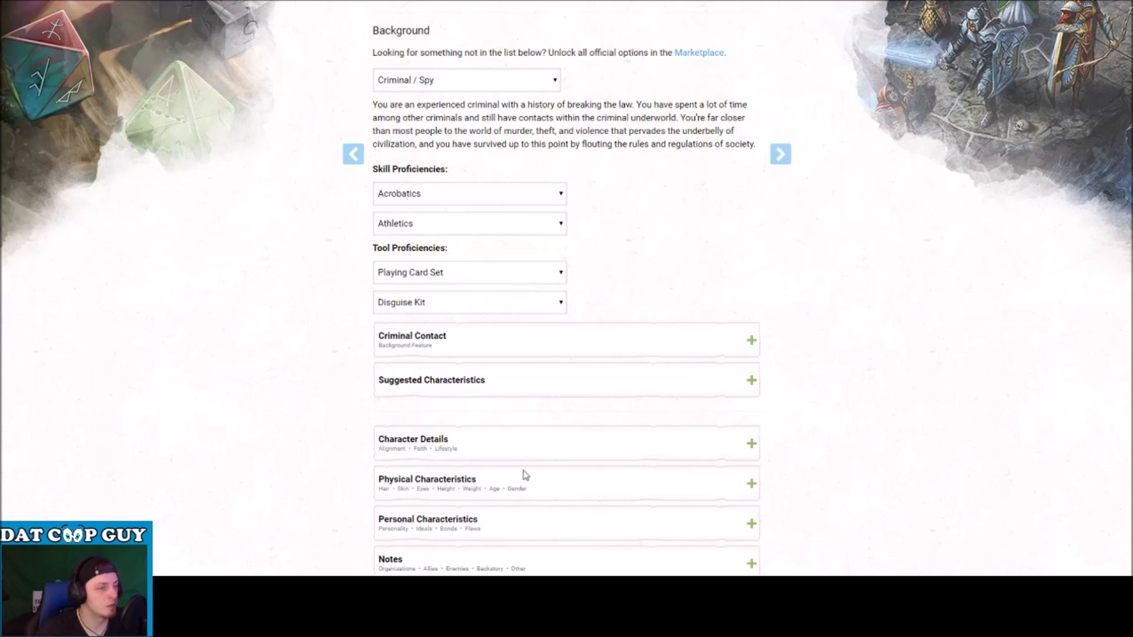
click(482, 470)
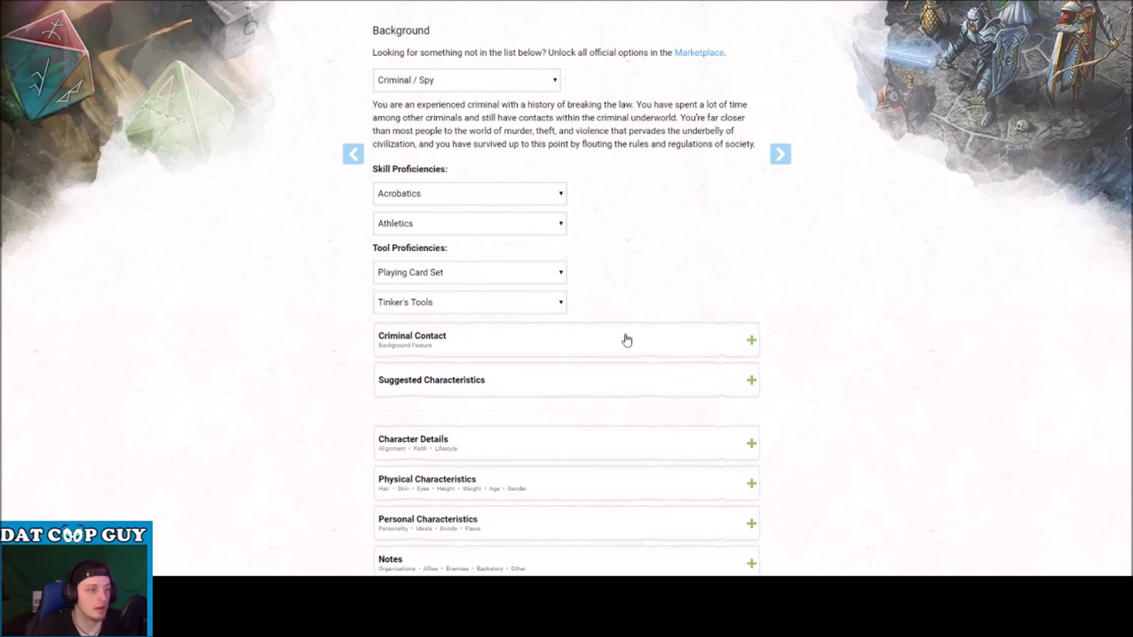
Step: Read the Criminal Contact feature, and add the suggested personality trait "I always have a plan for what to do when things go wrong."
click(537, 332)
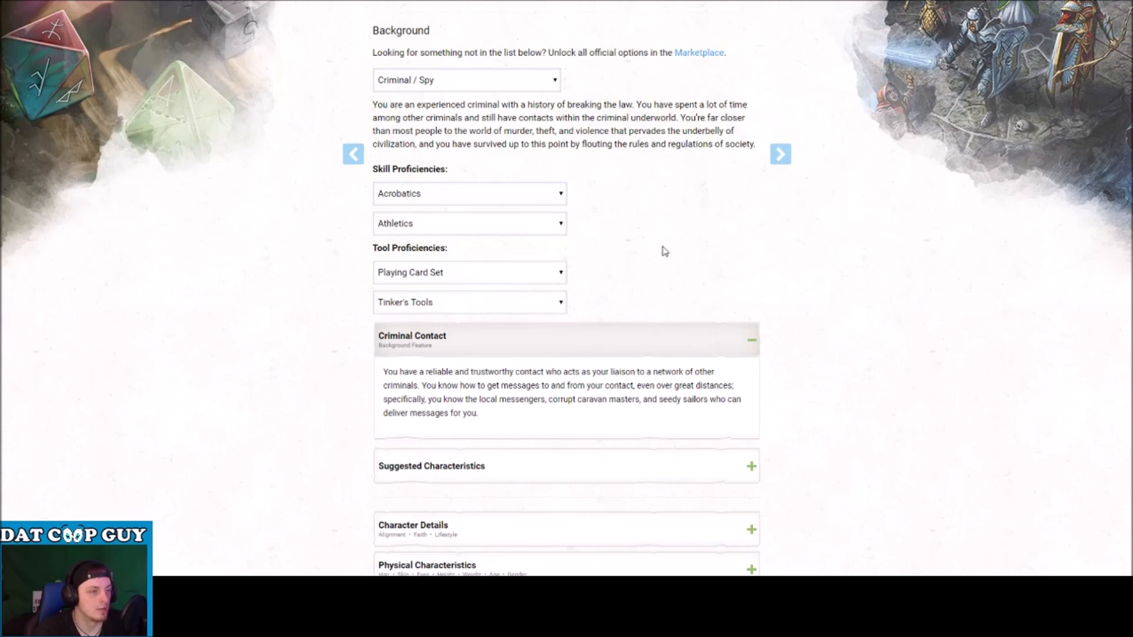
scroll(665, 263, down, 1)
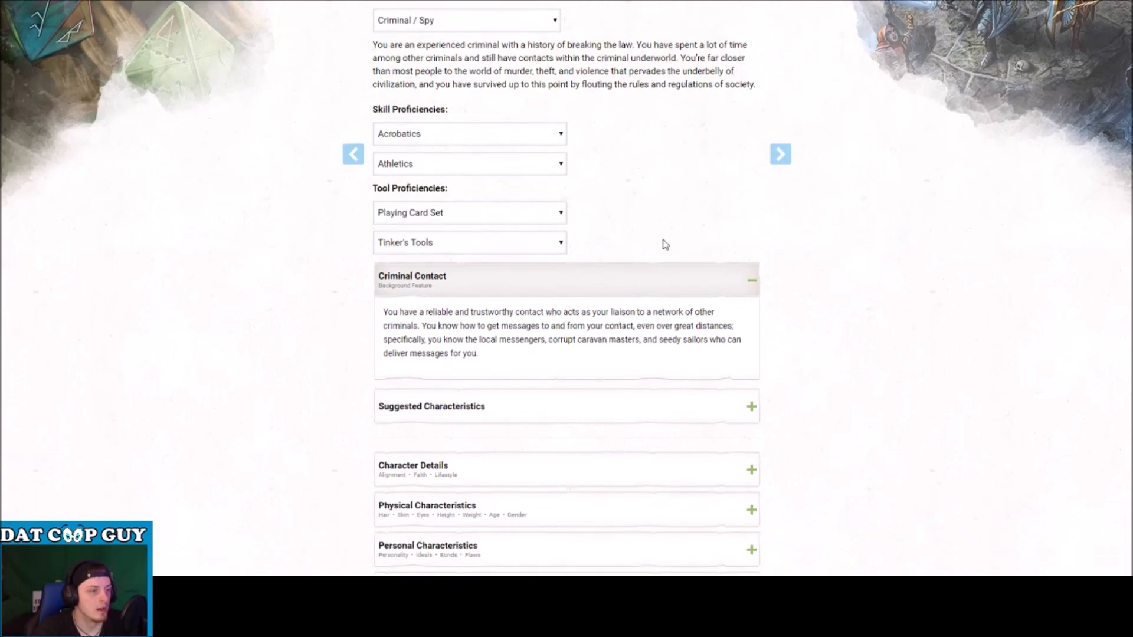
click(635, 298)
click(533, 330)
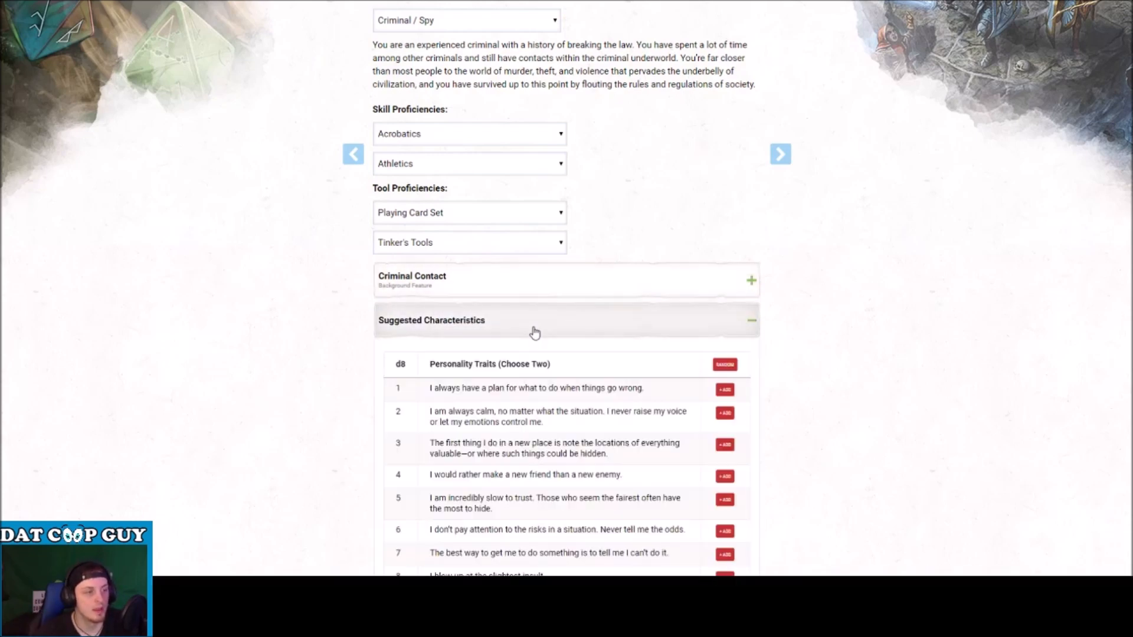
scroll(533, 331, down, 4)
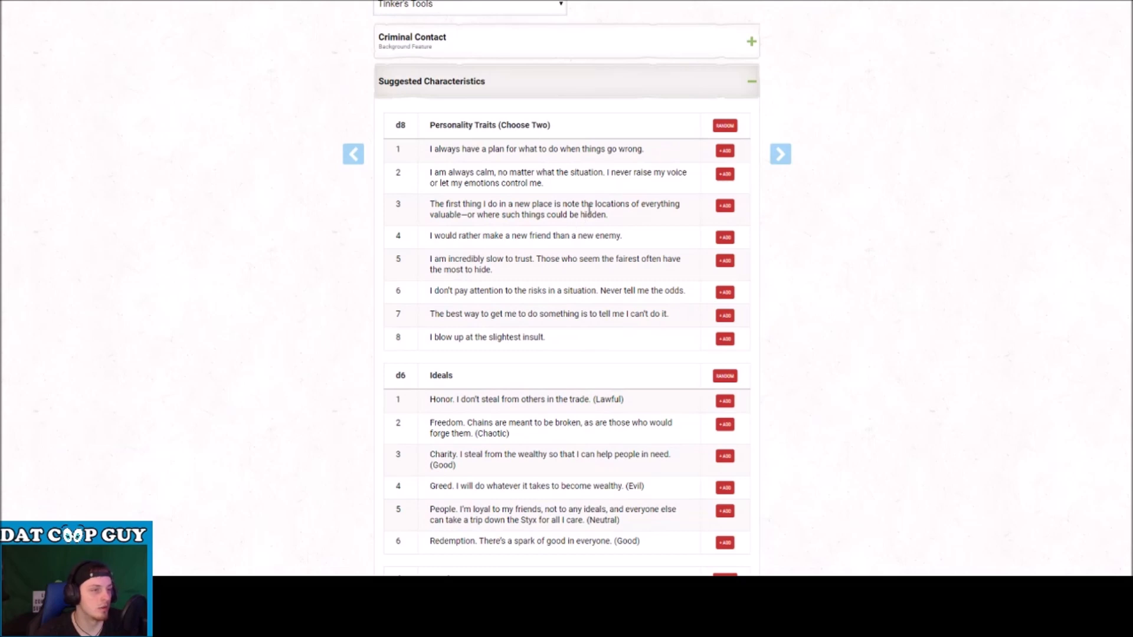
click(726, 152)
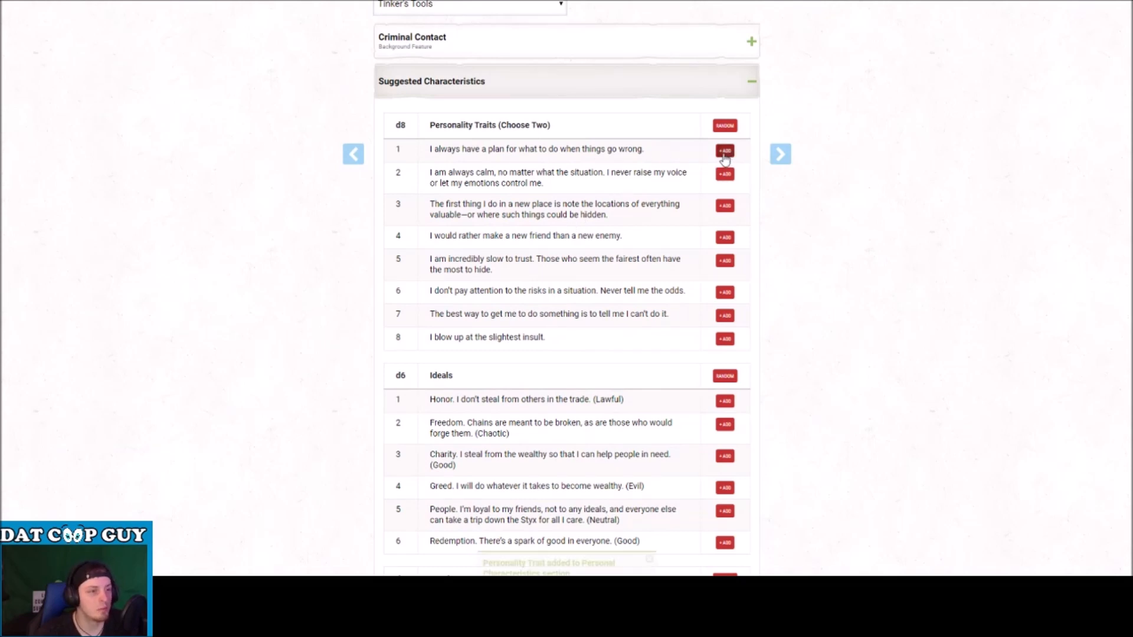
Step: Add the People (Neutral) ideal and the bond "I will become the greatest thief that ever lived."
scroll(620, 305, down, 4)
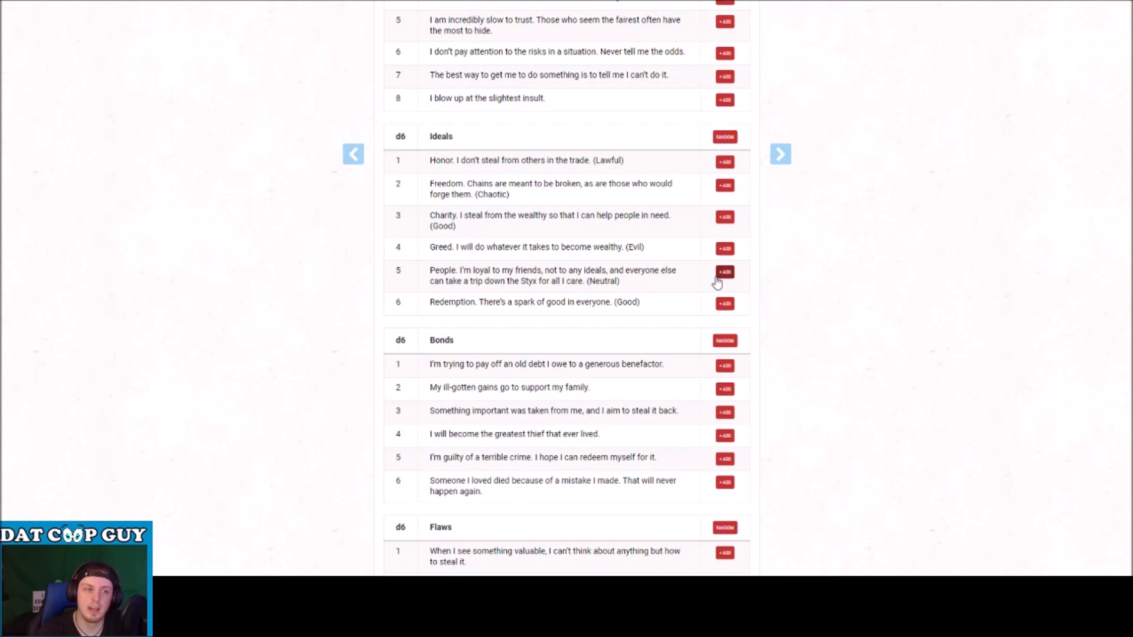
click(723, 272)
scroll(649, 273, down, 5)
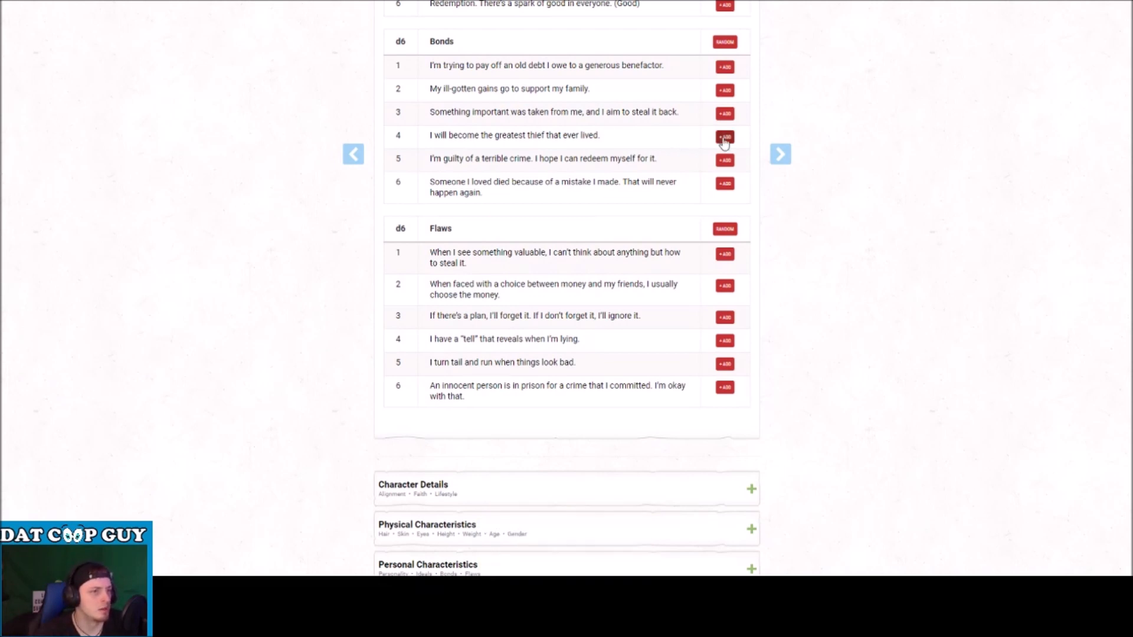
click(725, 138)
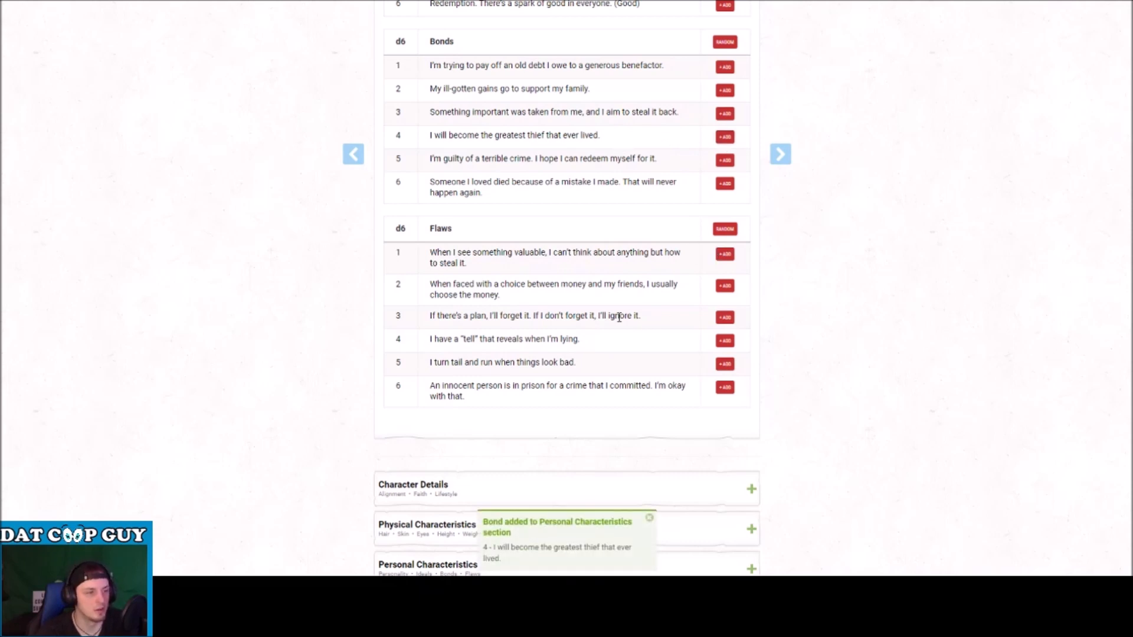
Step: Add the flaw "When I see something valuable, I can't think about anything but how to steal it."
scroll(612, 319, down, 1)
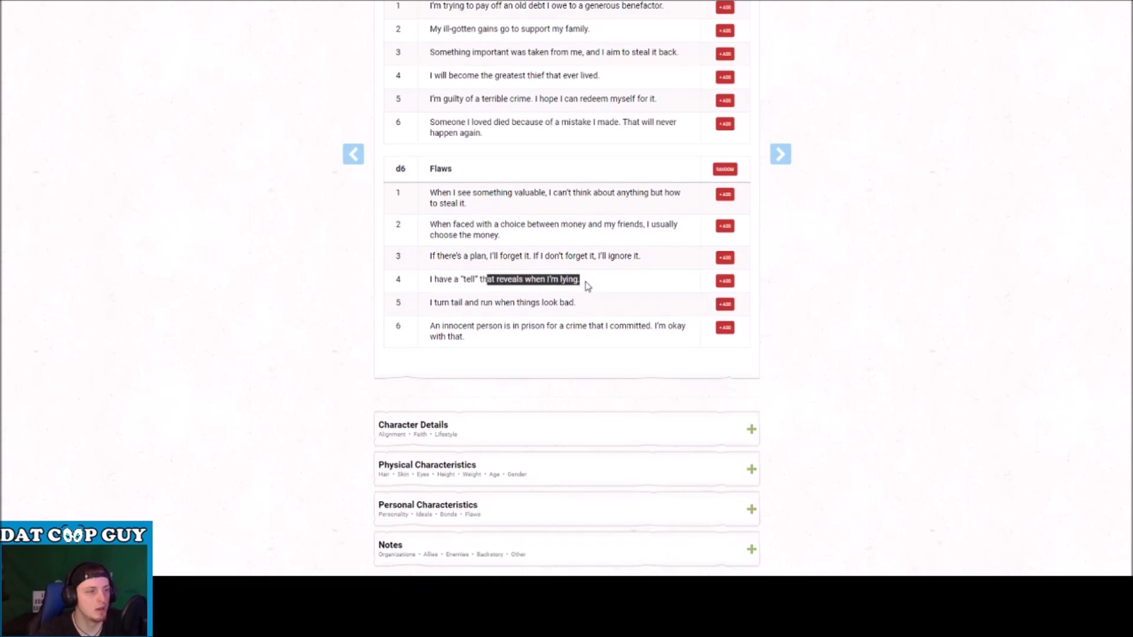
drag(413, 261, 509, 252)
click(510, 253)
drag(444, 202, 675, 192)
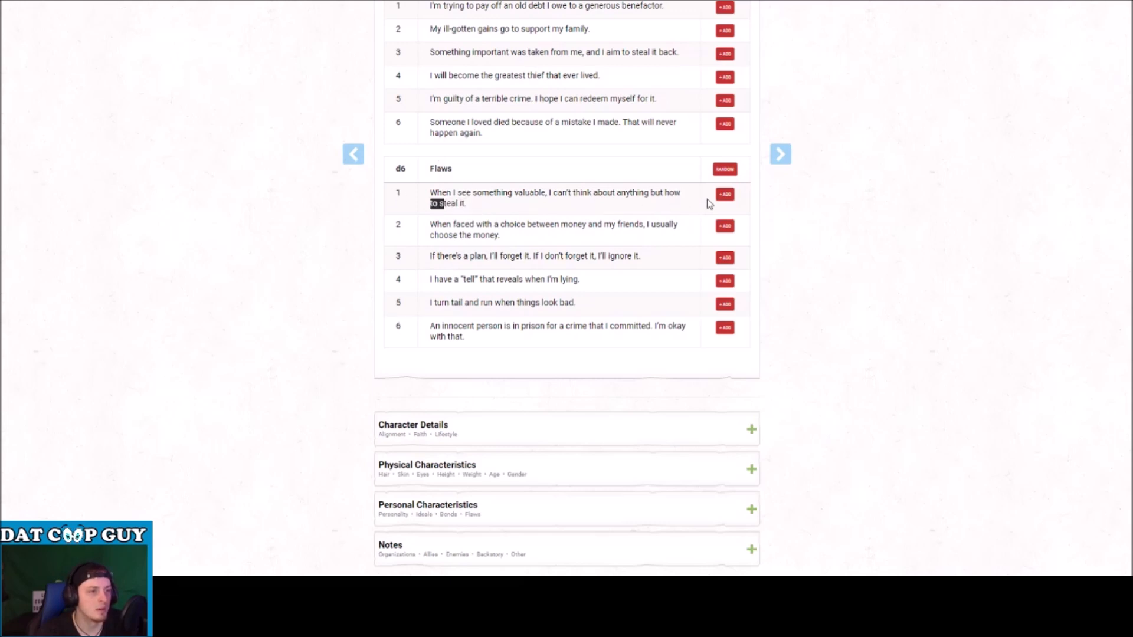
click(723, 200)
Step: Set the character's alignment to Neutral and the lifestyle to Comfortable (2GP) in Character Details
scroll(776, 211, down, 3)
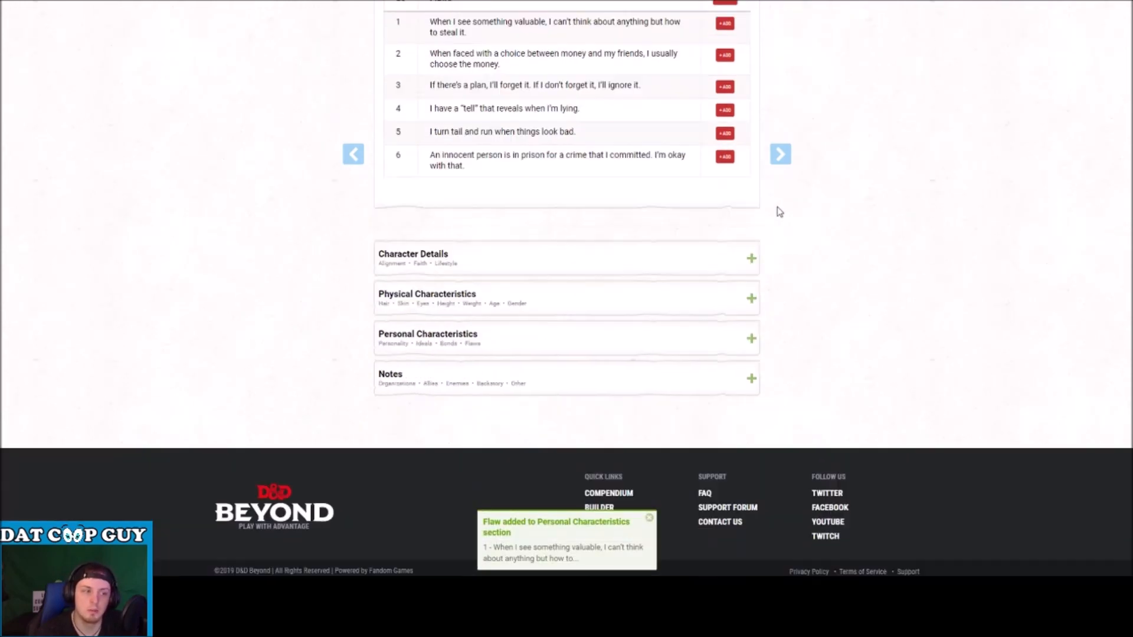
click(441, 239)
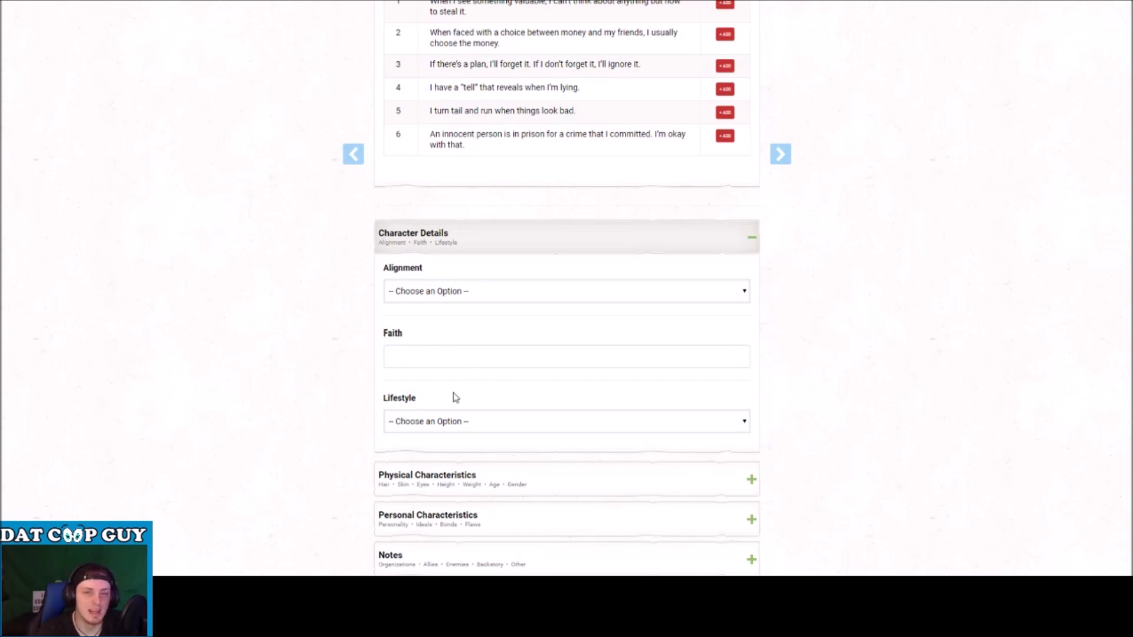
click(410, 386)
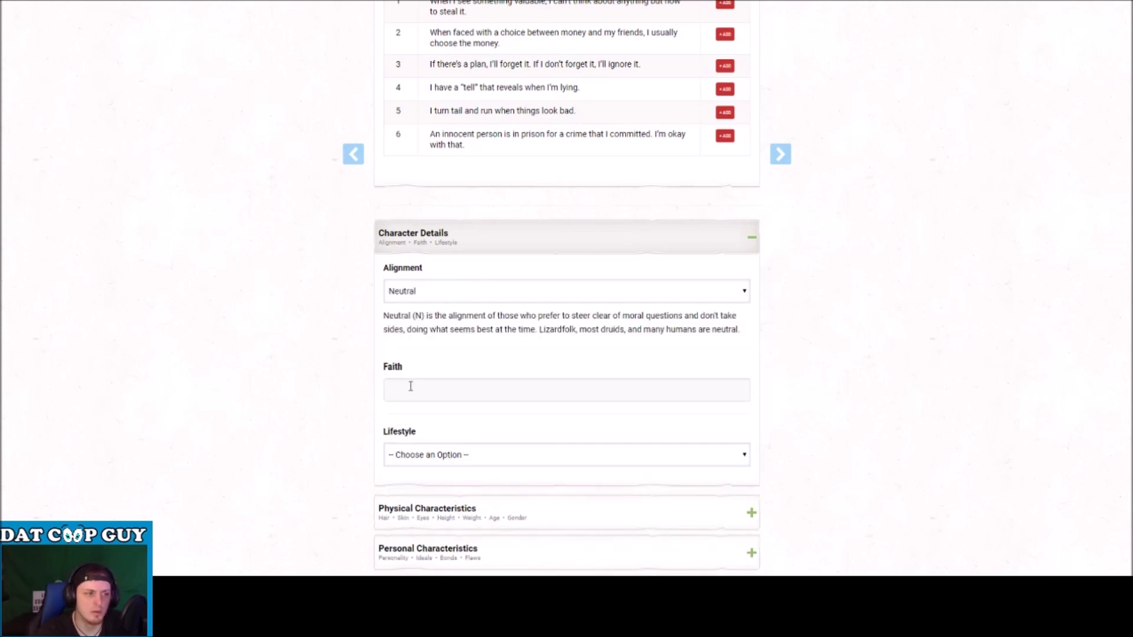
click(465, 395)
click(460, 453)
scroll(462, 458, down, 2)
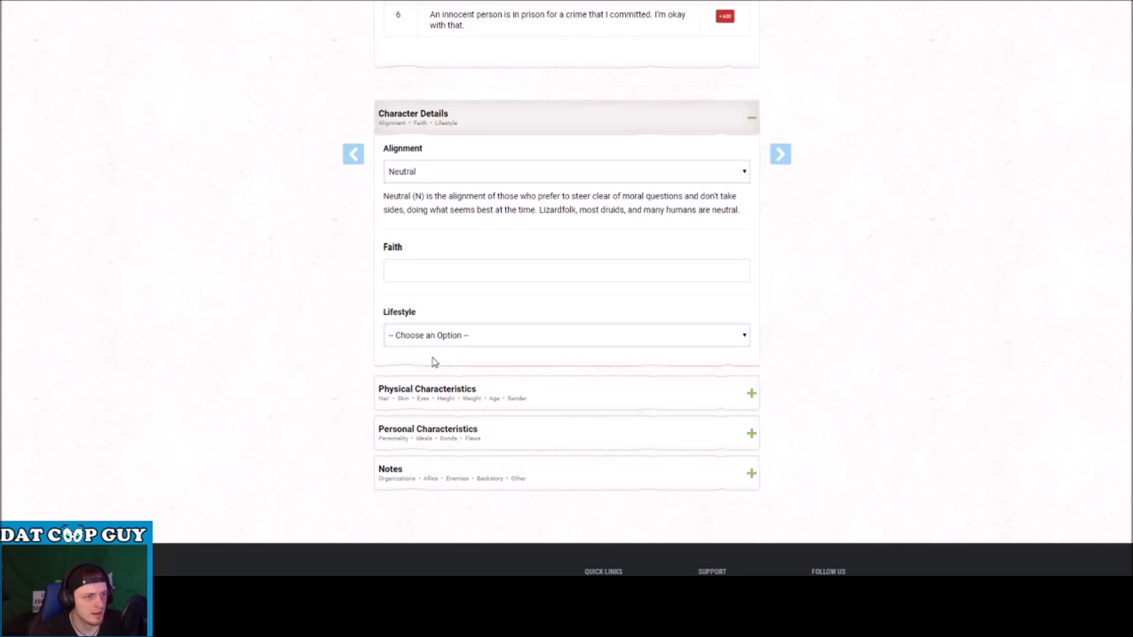
click(522, 410)
scroll(291, 382, down, 2)
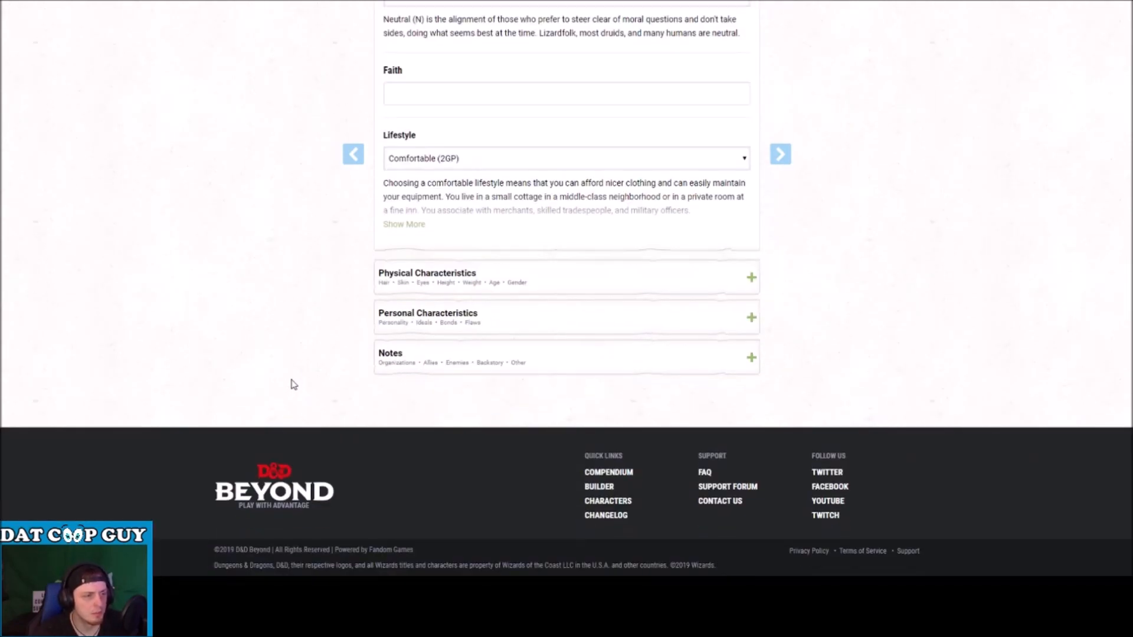
scroll(291, 382, up, 2)
scroll(824, 404, down, 3)
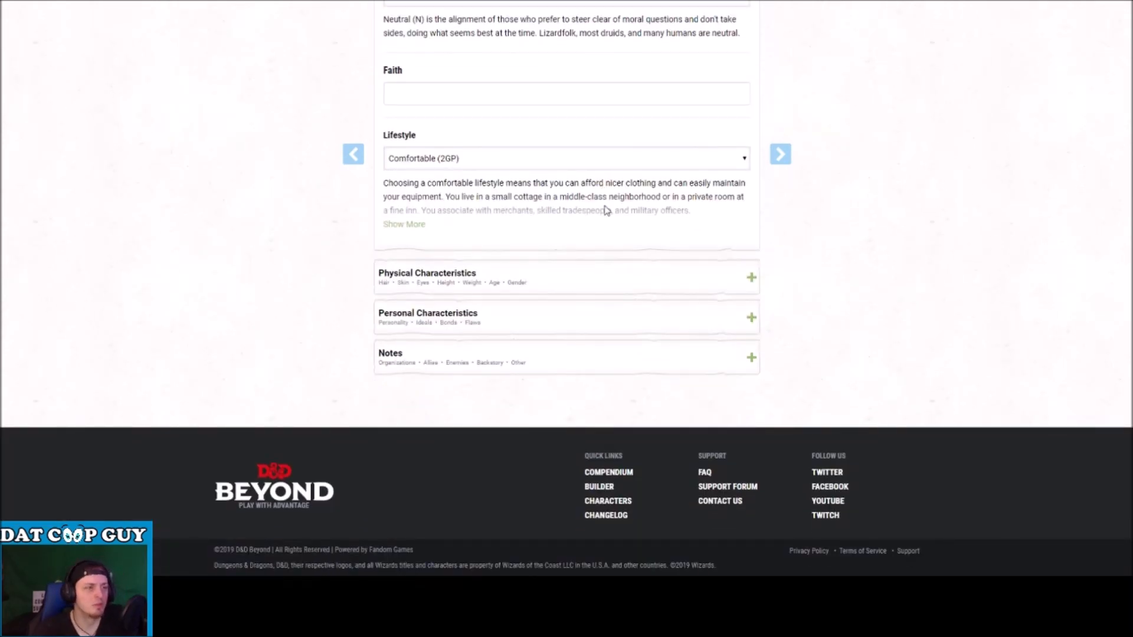
Step: Fill in the physical characteristics with Blonde for hair and Golden Skin for skin
click(654, 280)
scroll(653, 283, down, 4)
scroll(485, 155, down, 3)
scroll(463, 159, up, 3)
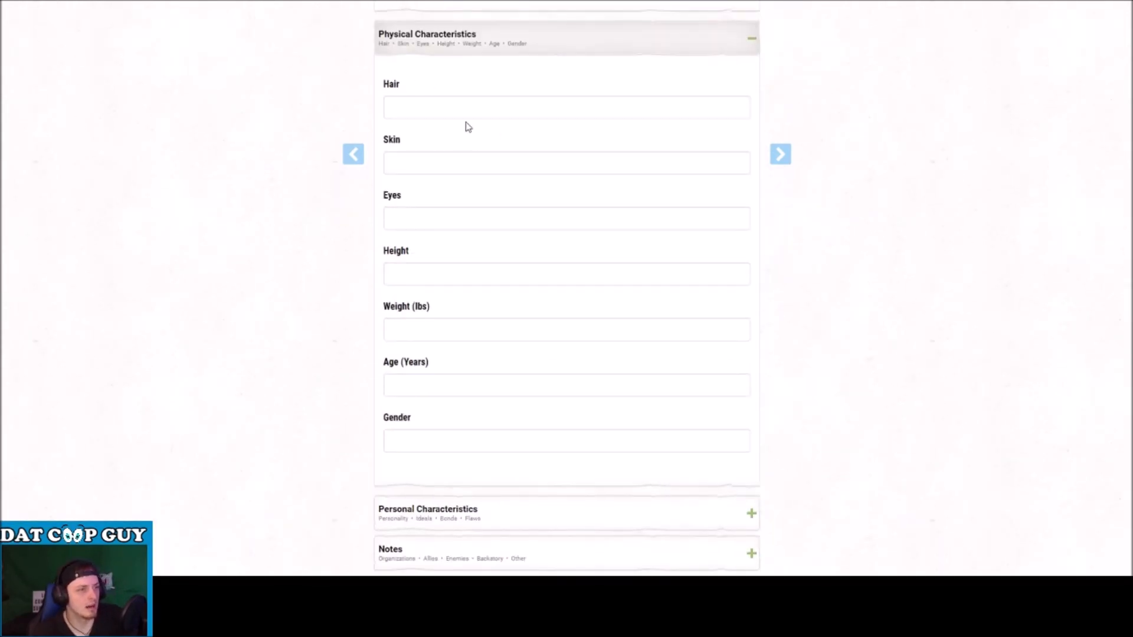
click(423, 113)
text(Blonde)
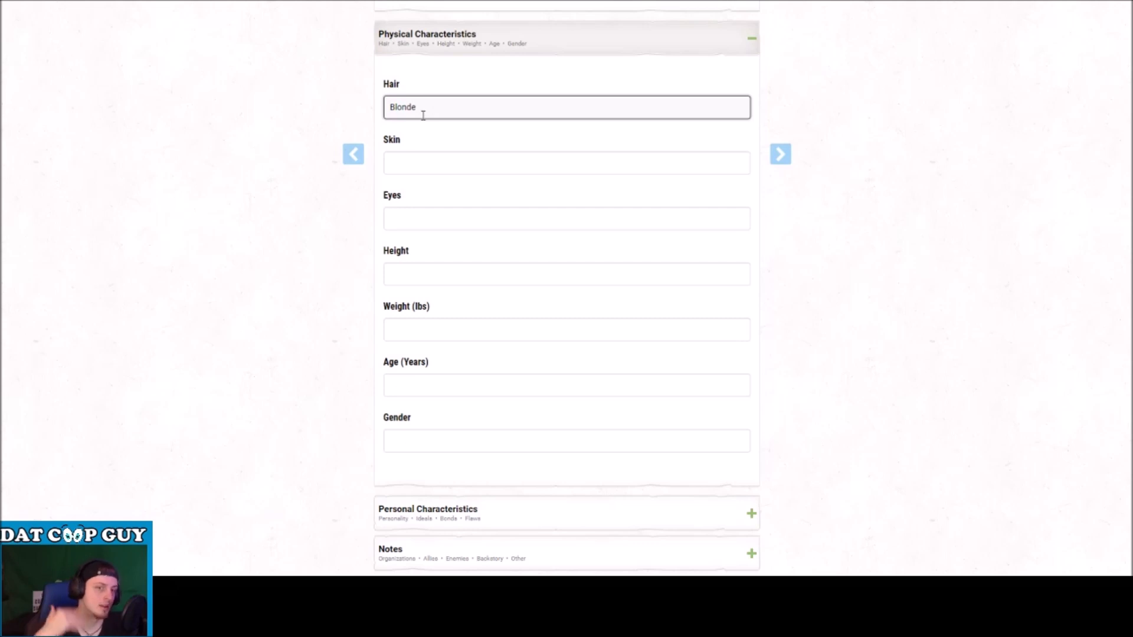
key(Tab)
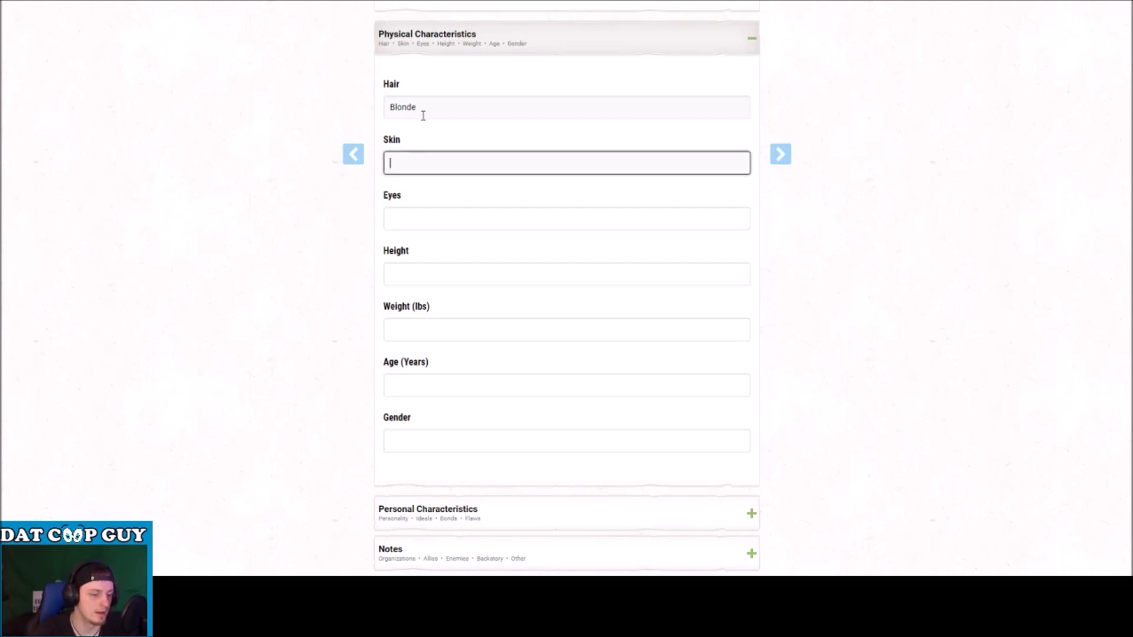
text(Pal)
key(BackSpace)
key(BackSpace)
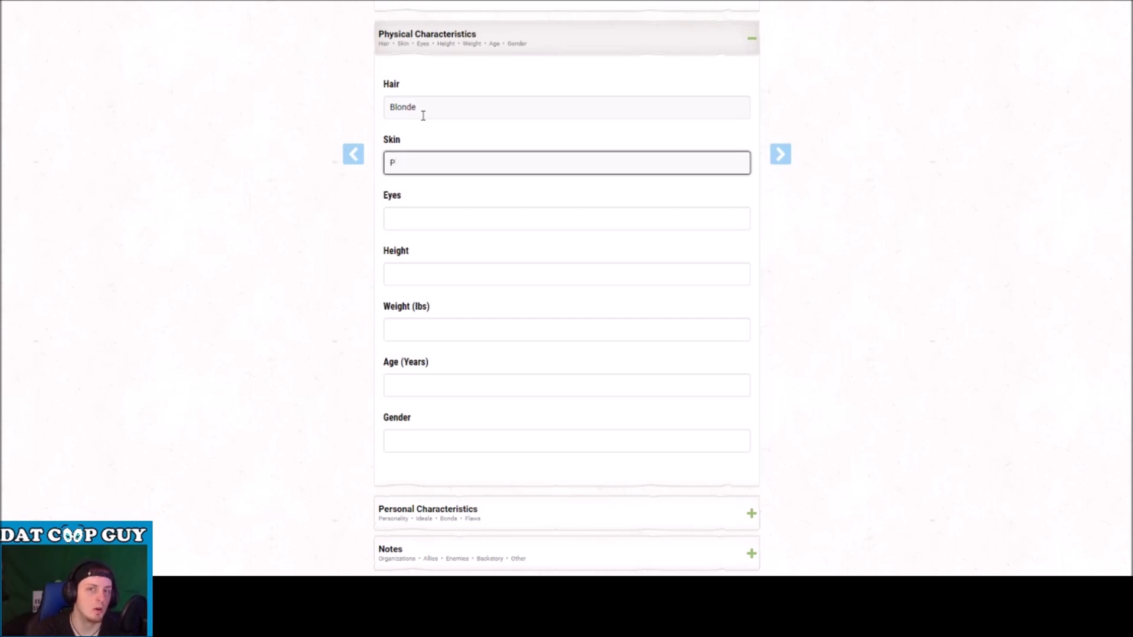
text(Gold)
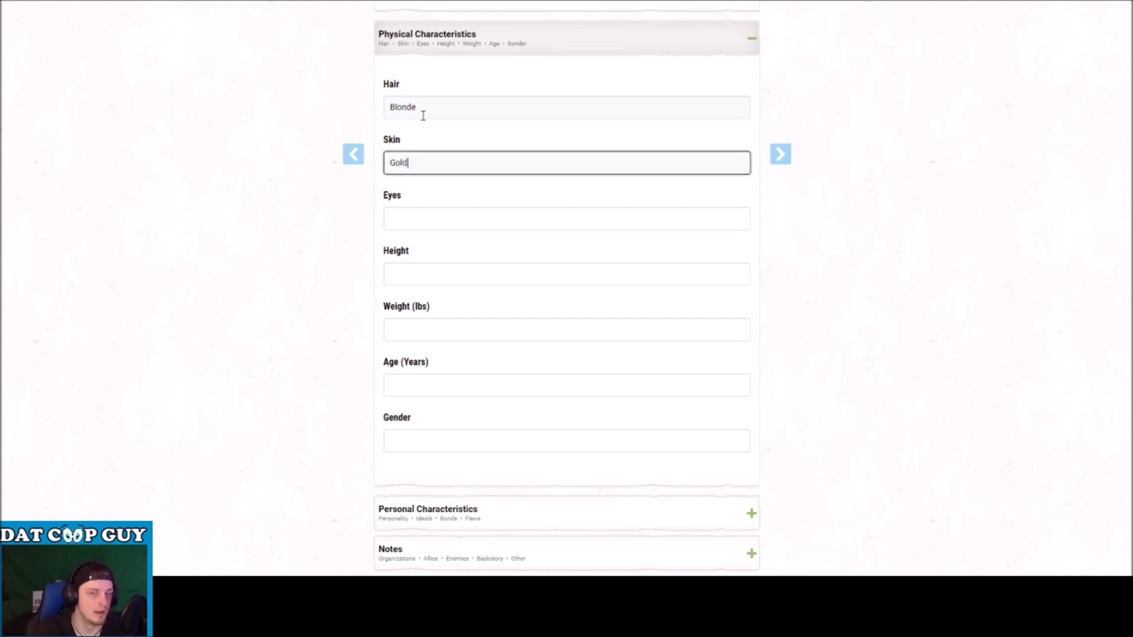
text(en Skin)
key(Tab)
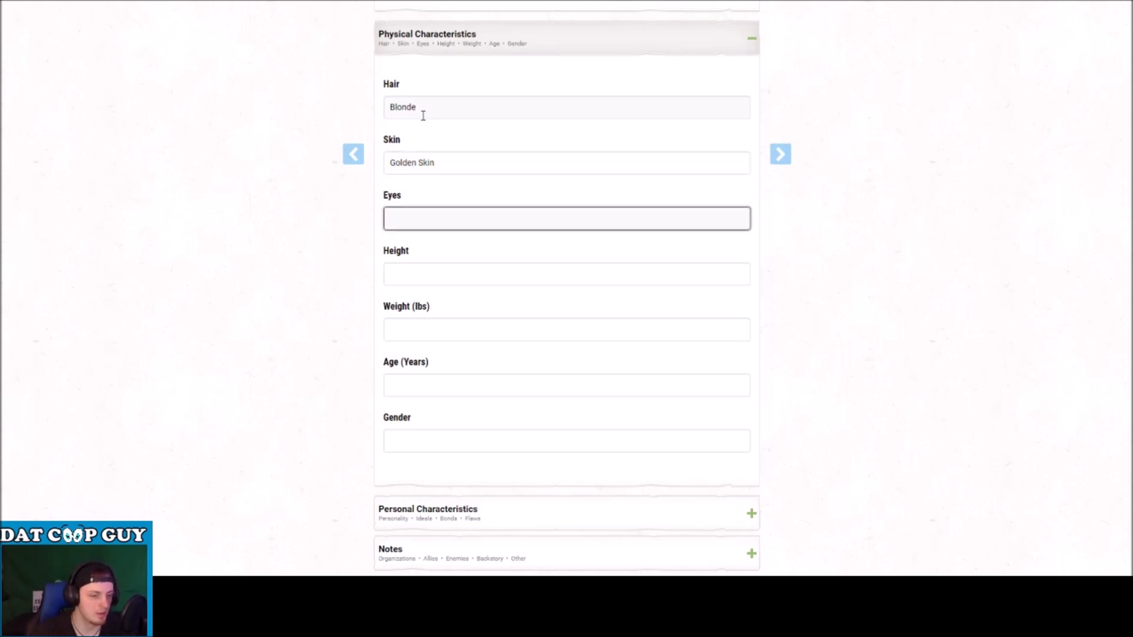
Step: Enter Blue as the eye colour and 6'2 as the height
text(Blue)
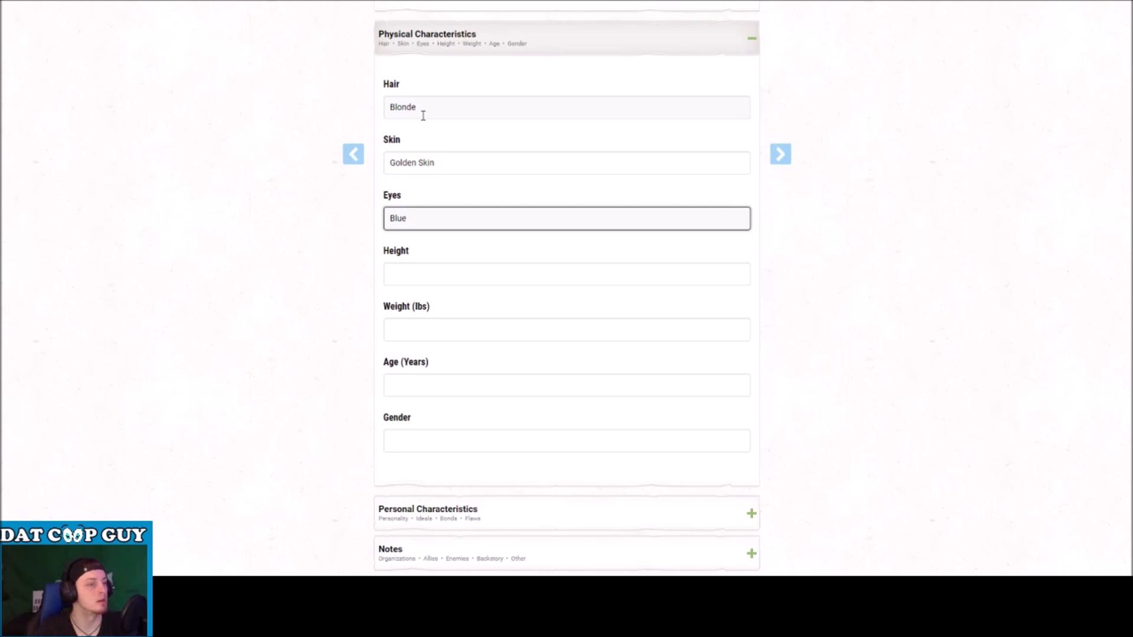
key(Tab)
text(6)
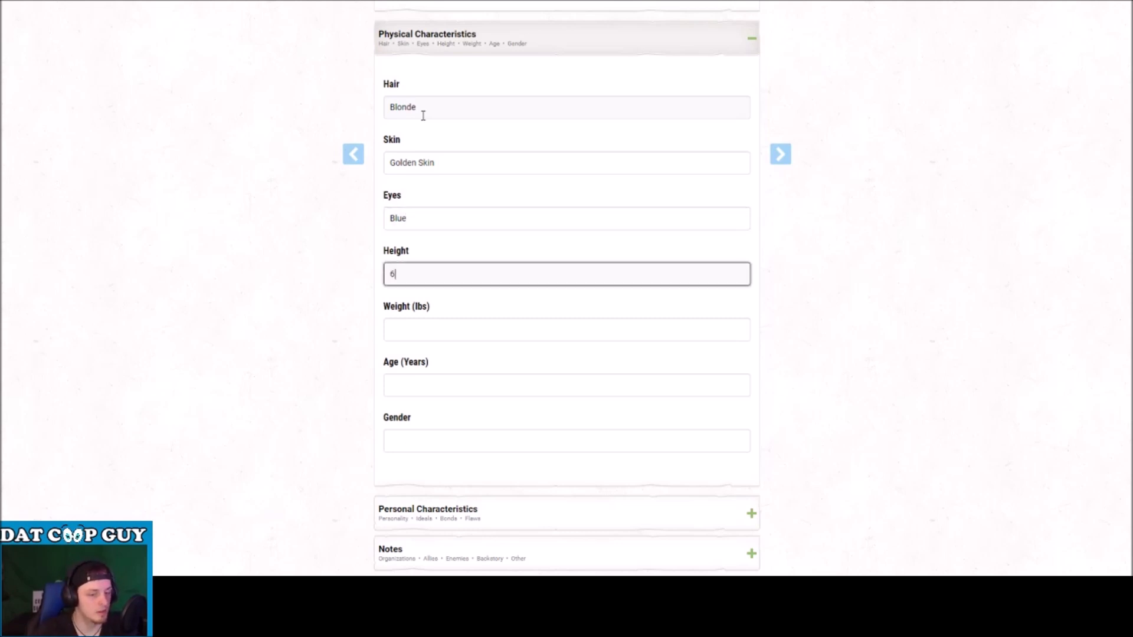
text('1)
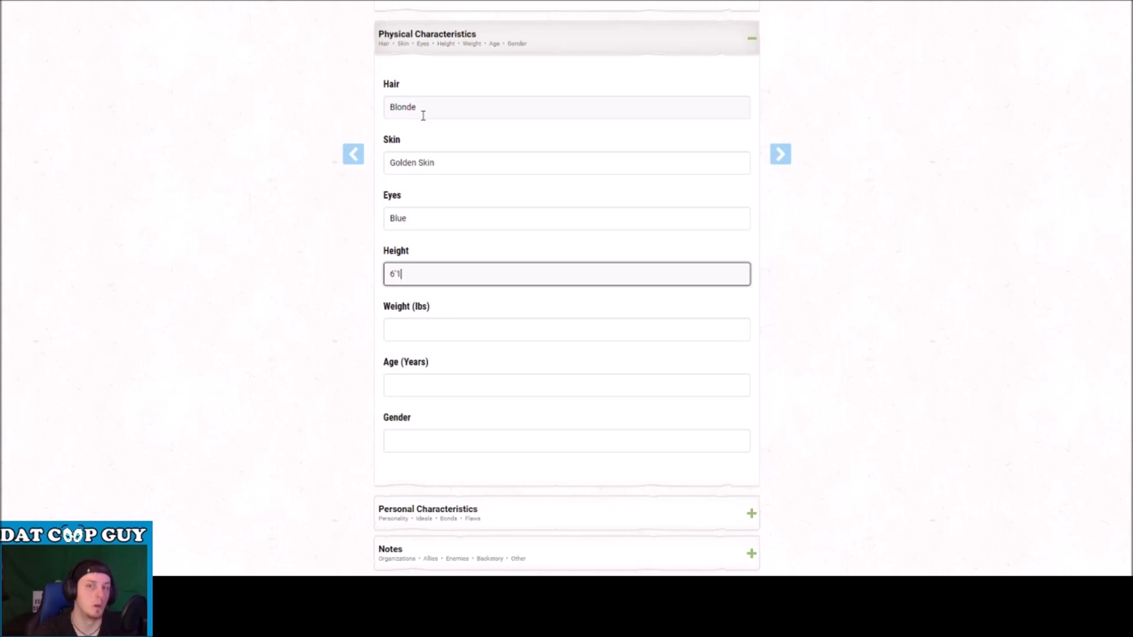
key(BackSpace)
text(2)
key(Tab)
Step: Set the character's weight to 180 lbs and the age to 50 years
text(1)
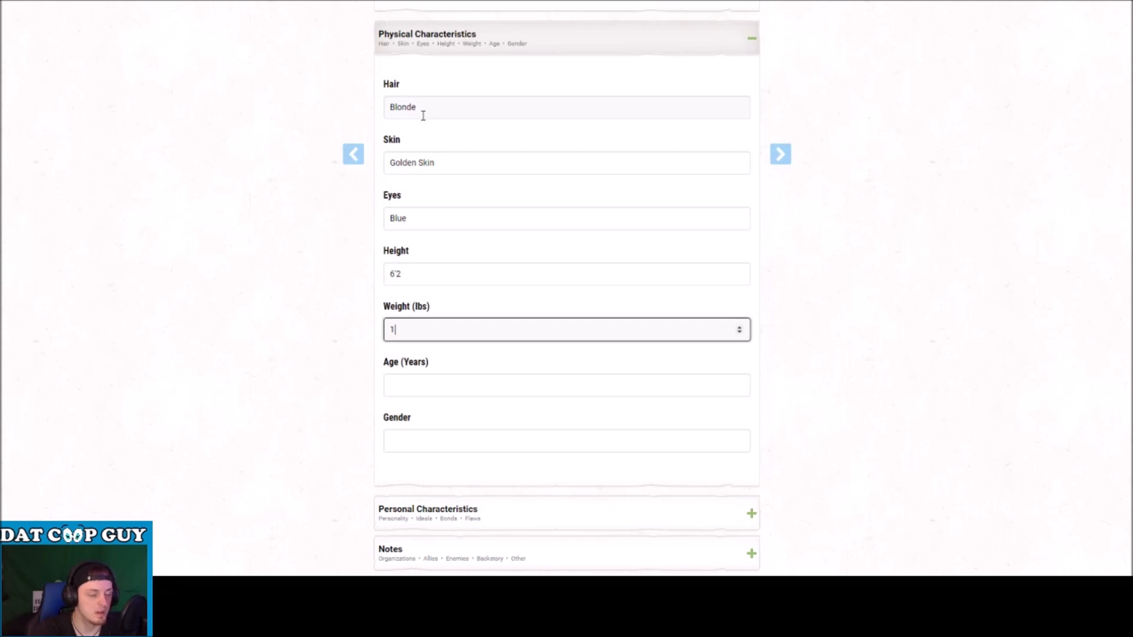
text(0)
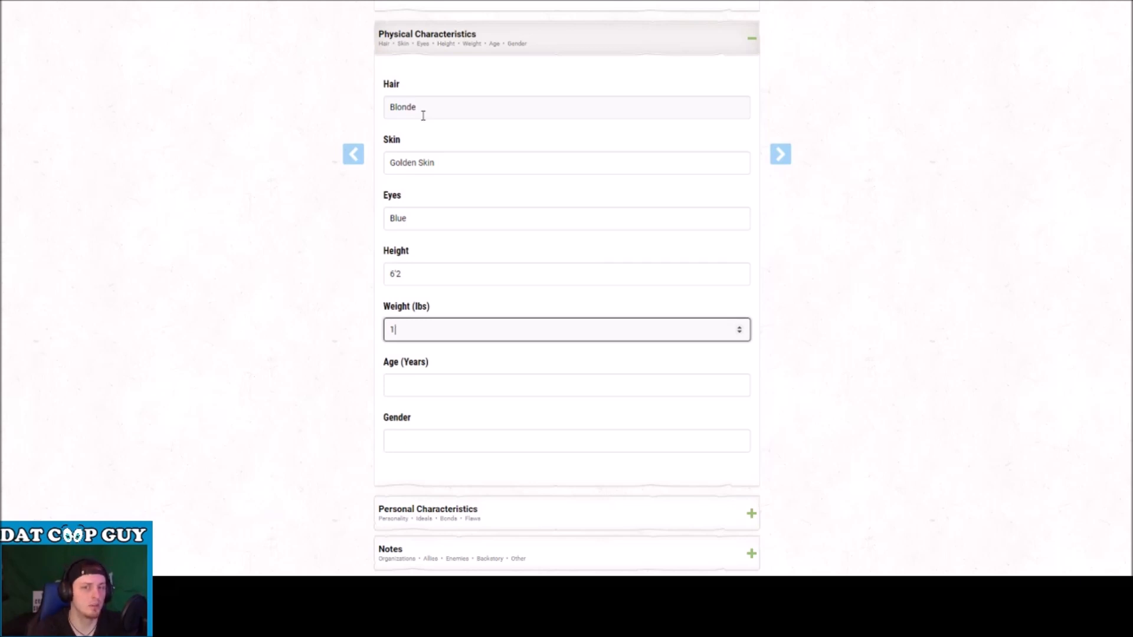
text(80)
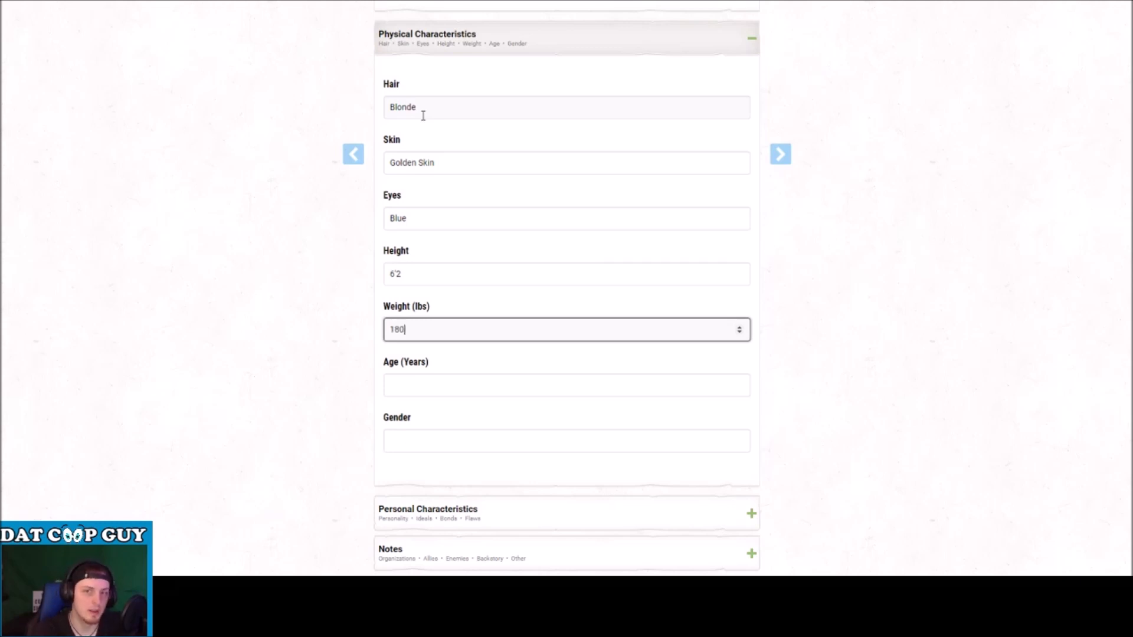
key(Tab)
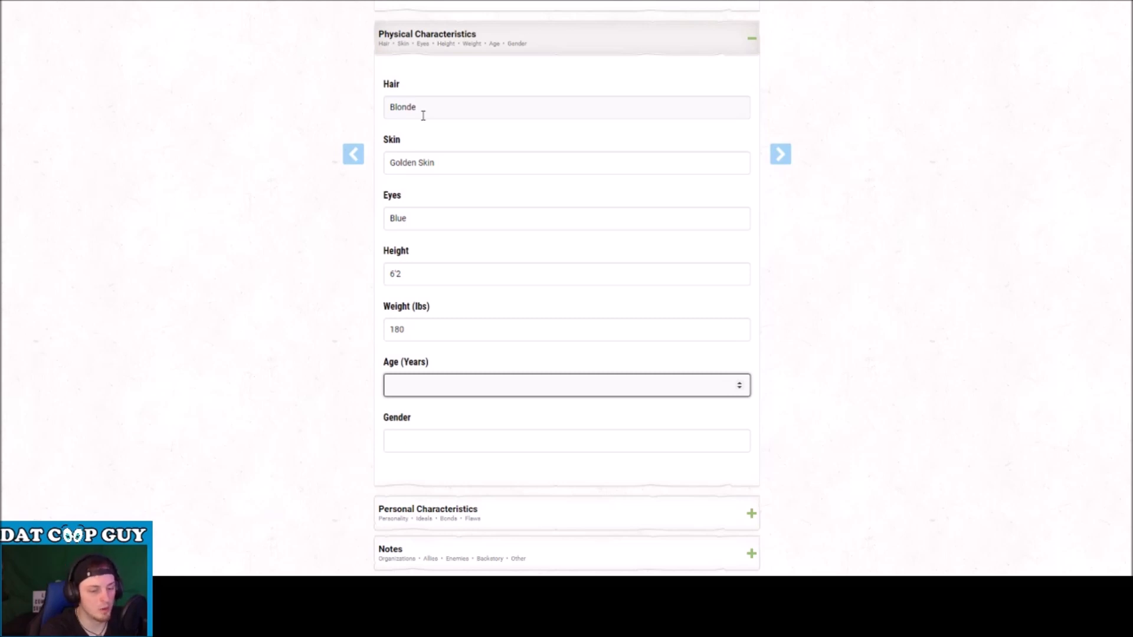
text(50)
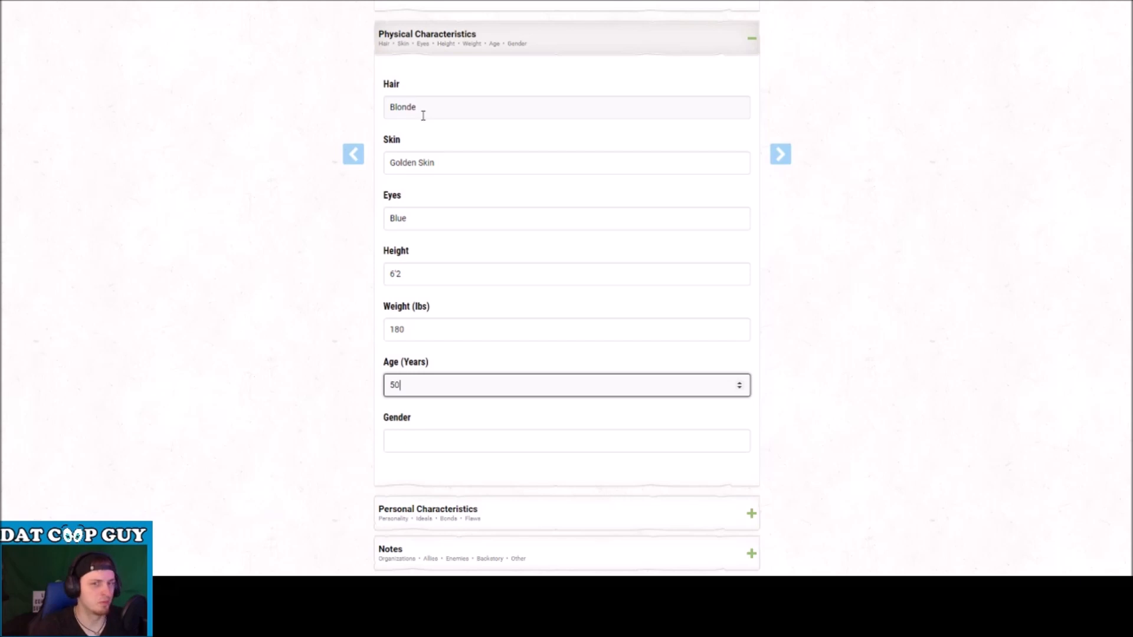
Step: Enter Male as the character's gender in the physical characteristics
key(Tab)
text(MaLE)
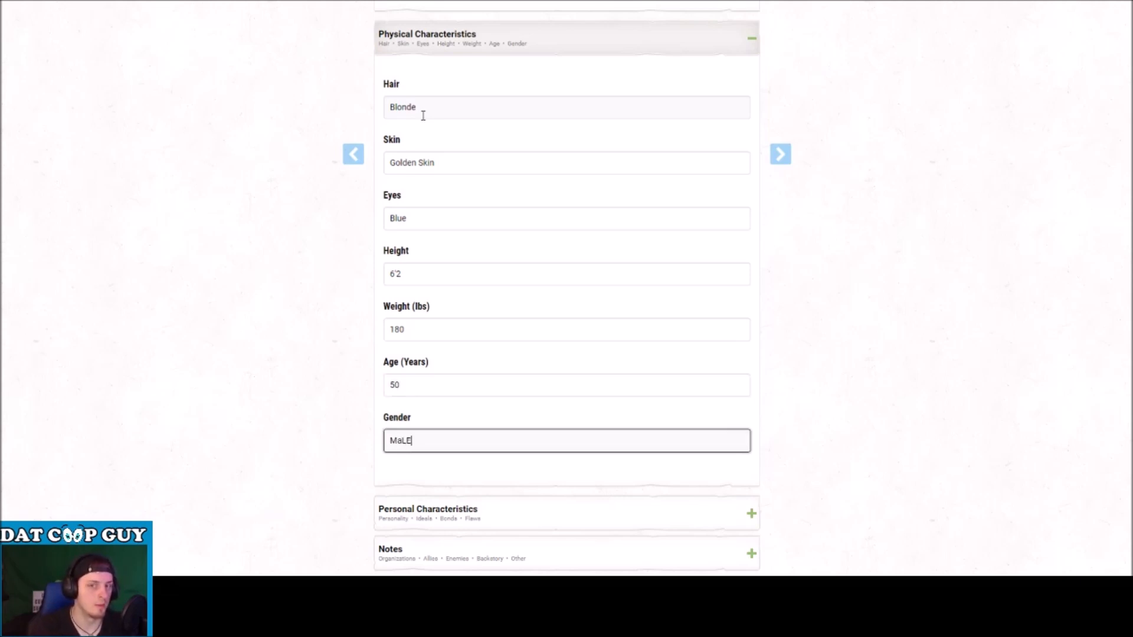
key(BackSpace)
key(BackSpace)
text(le)
Step: Expand the Personal Characteristics and Notes sections and review the personality entries and available note categories
scroll(680, 233, down, 3)
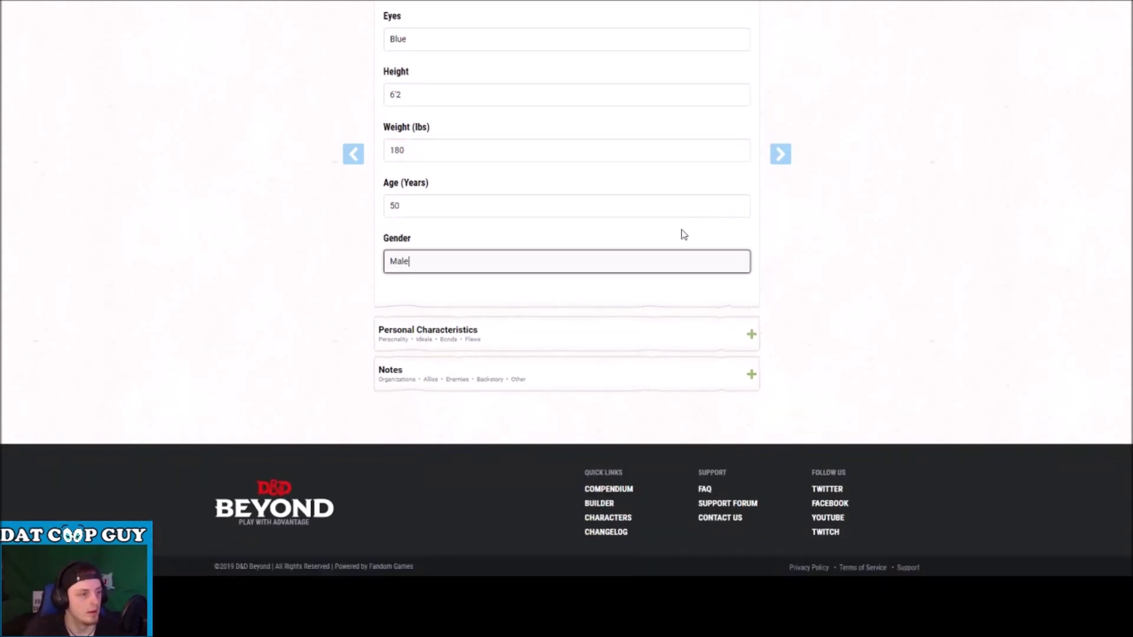
click(513, 340)
scroll(514, 340, down, 5)
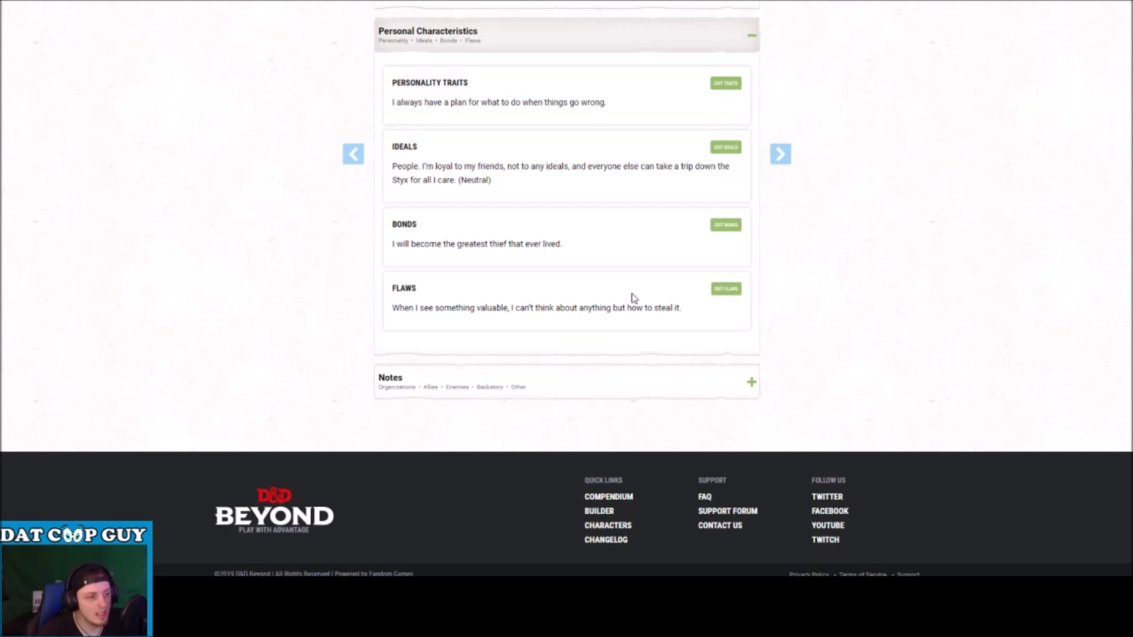
click(544, 395)
scroll(545, 396, down, 3)
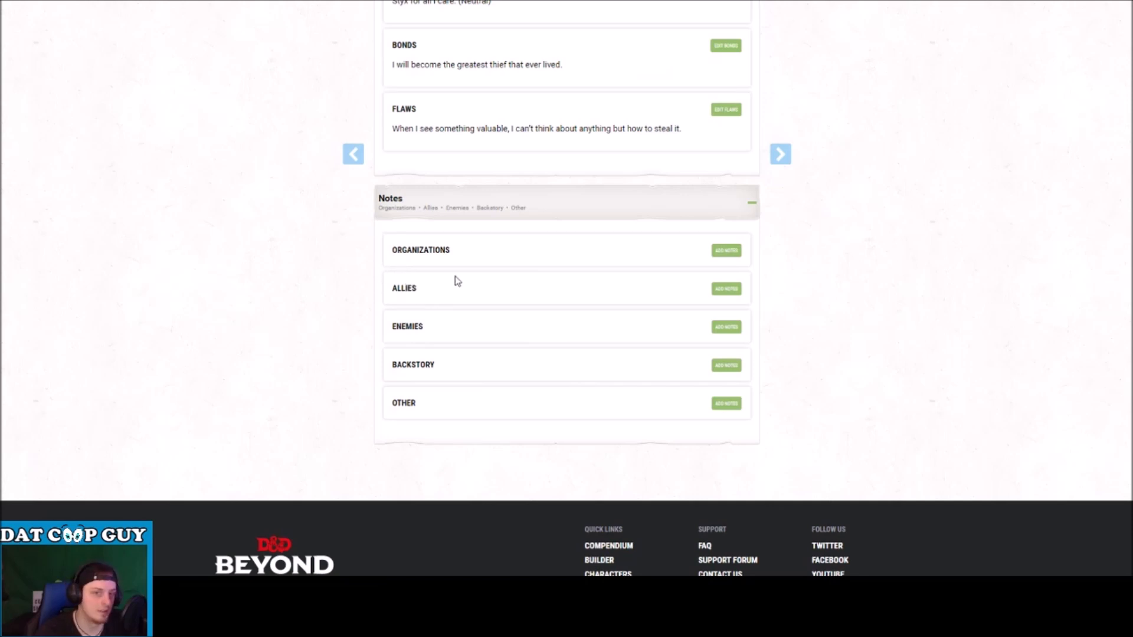
drag(483, 258, 413, 247)
click(413, 247)
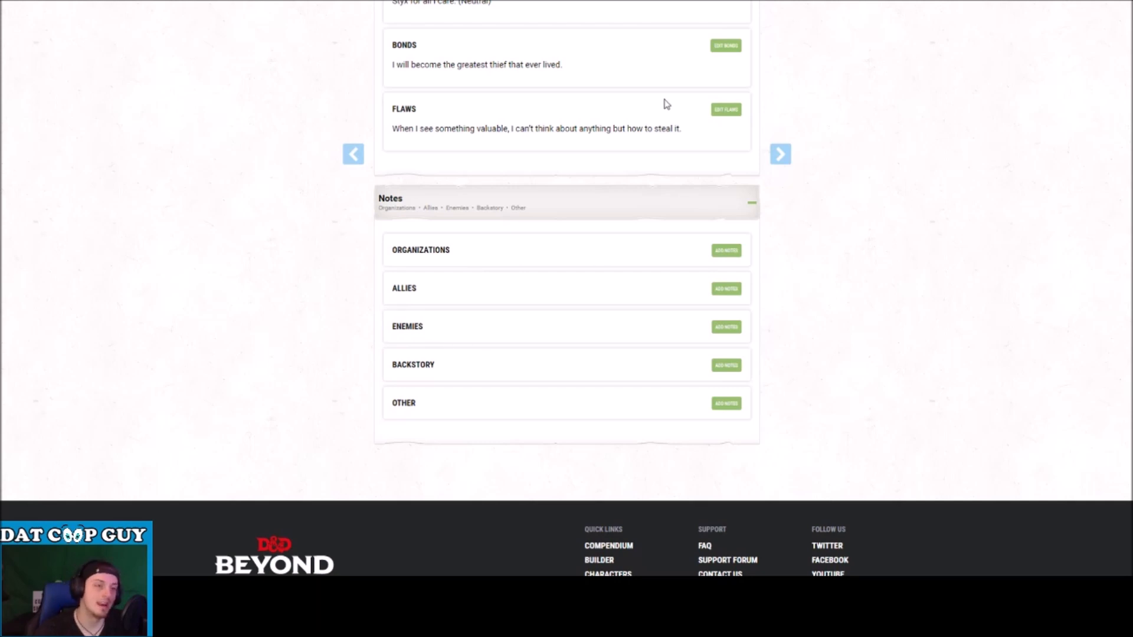
Step: Go on to the Equipment stage and choose starting equipment instead of gold
click(779, 154)
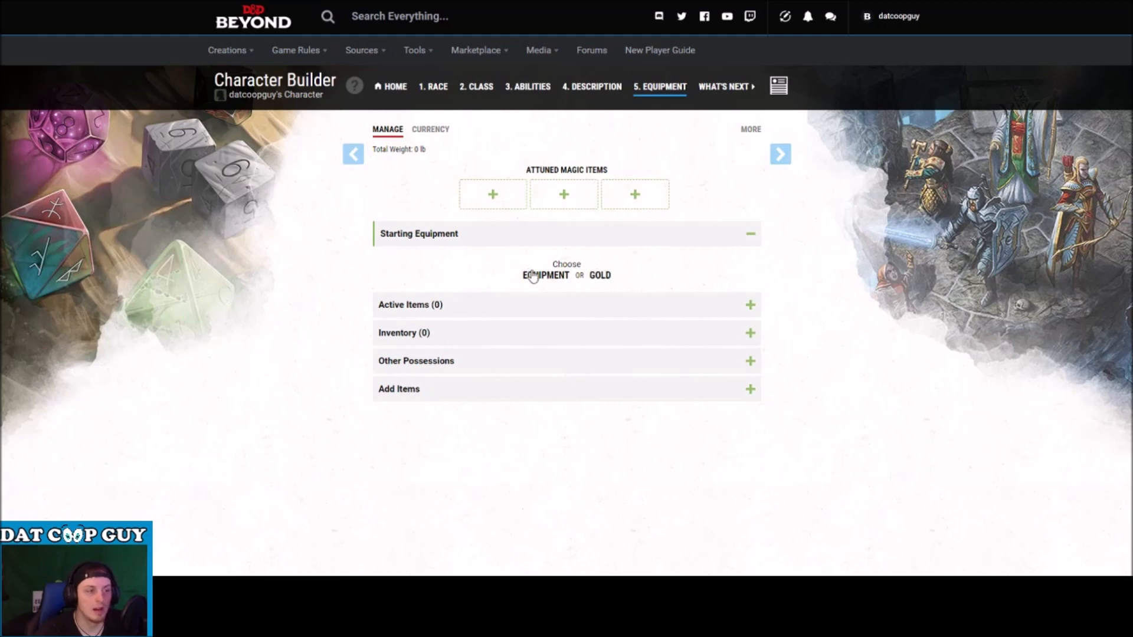
click(534, 276)
scroll(493, 281, down, 3)
scroll(494, 281, down, 3)
scroll(489, 281, up, 3)
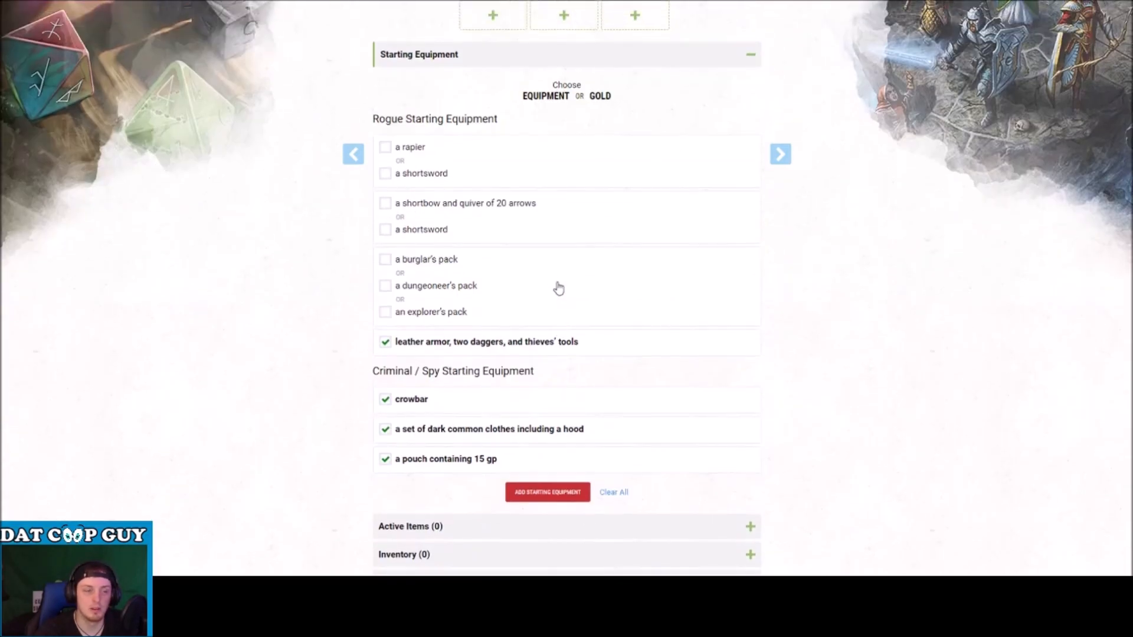
Step: Select a rapier, a shortbow and quiver of 20 arrows, and a burglar's pack, and add the starting equipment to the inventory
click(402, 148)
click(471, 205)
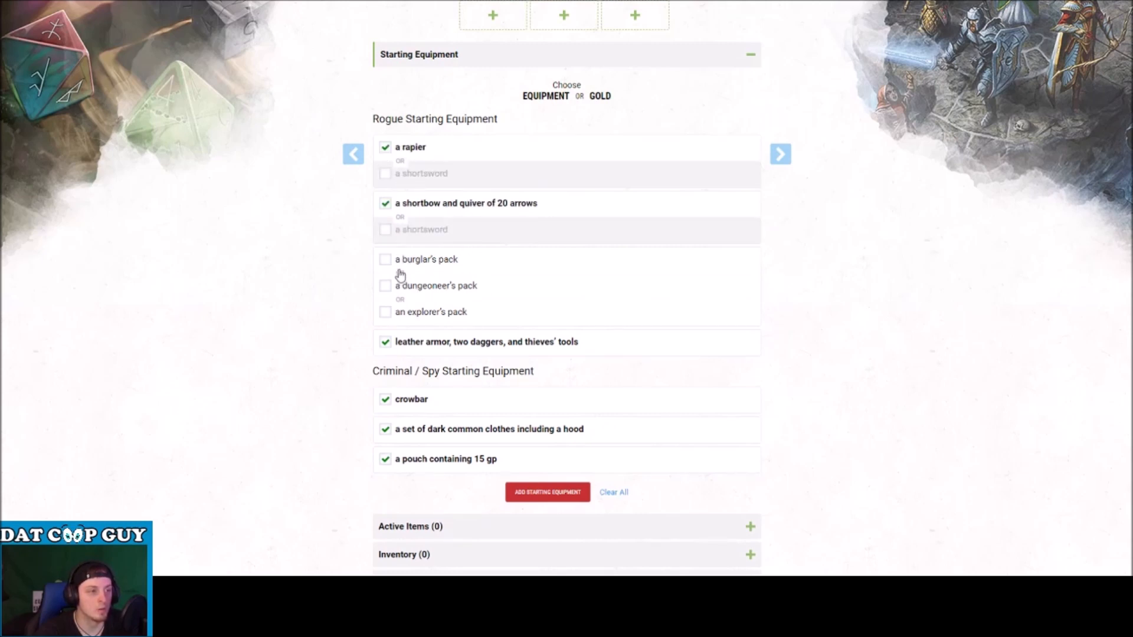
click(424, 263)
scroll(678, 339, down, 3)
scroll(687, 350, up, 3)
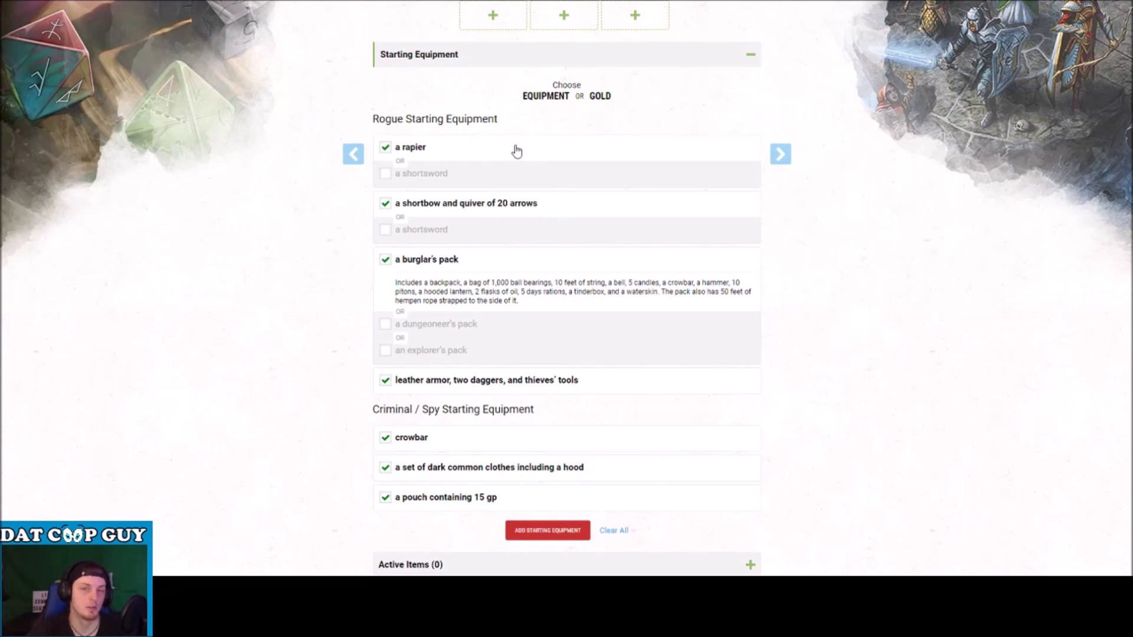
scroll(516, 155, down, 2)
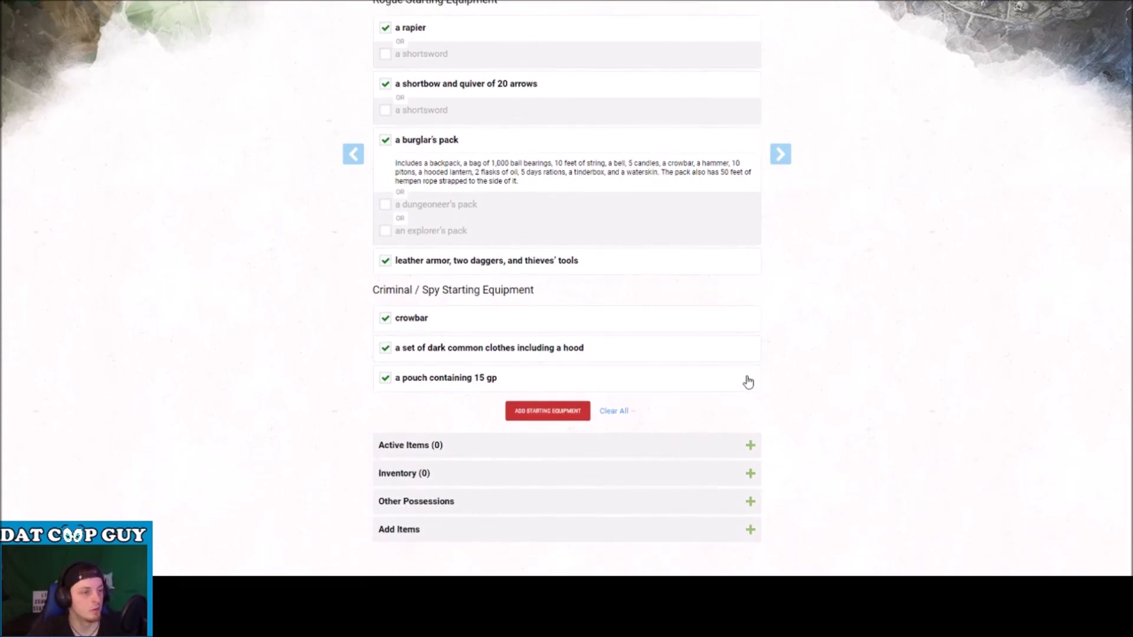
scroll(747, 379, down, 1)
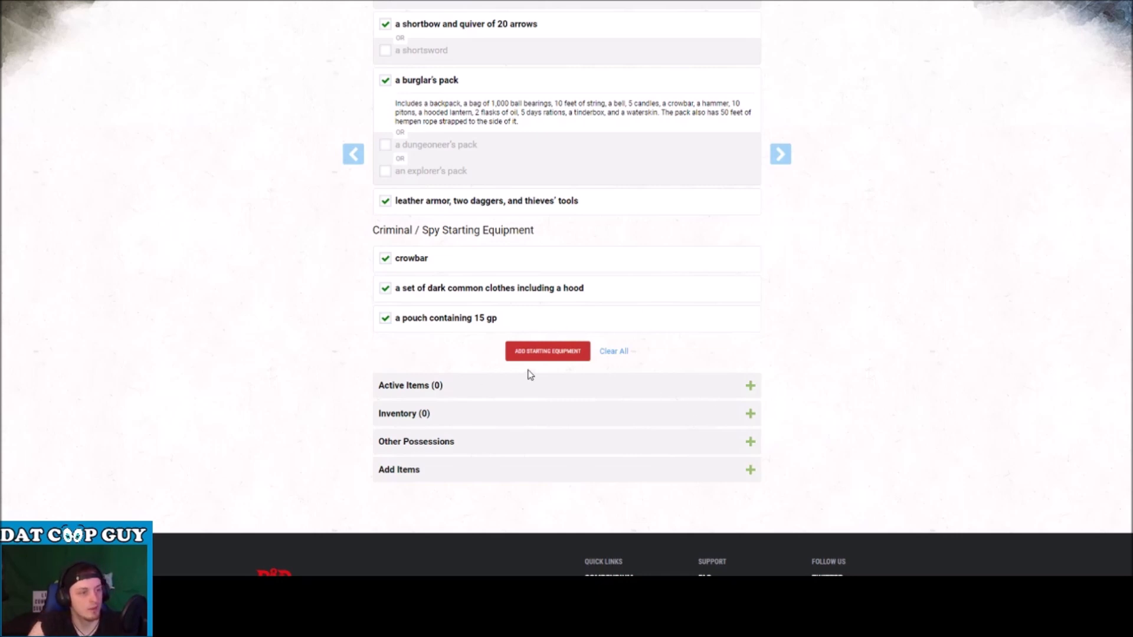
click(564, 361)
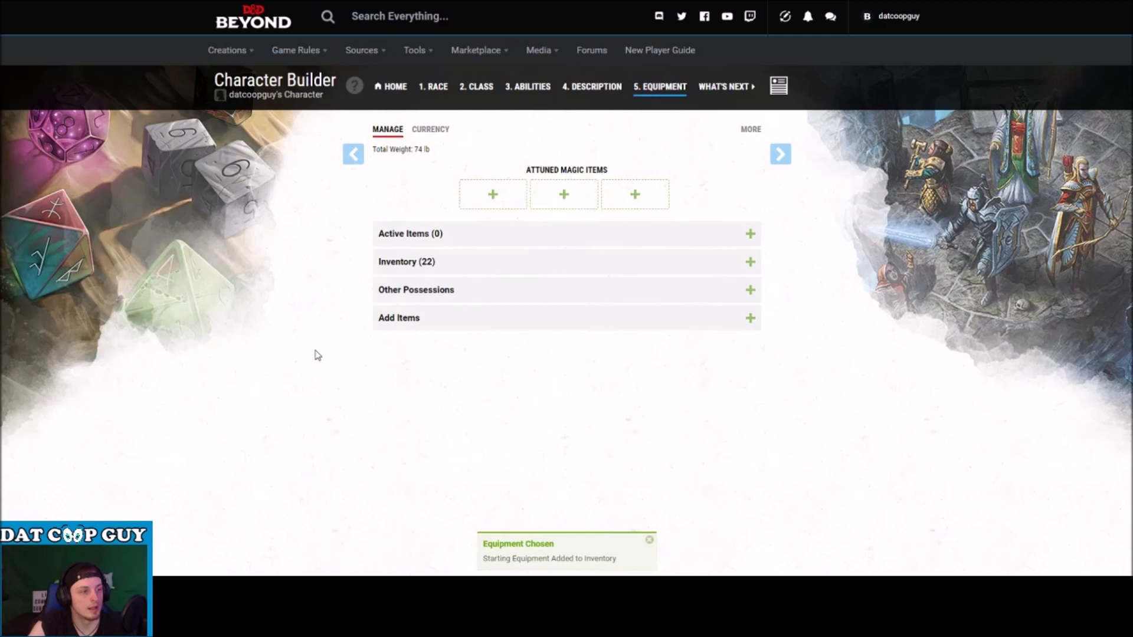
Step: Examine the character's inventory and read the Leather armor's details, including its armor class
click(432, 263)
scroll(476, 273, down, 2)
scroll(476, 274, down, 7)
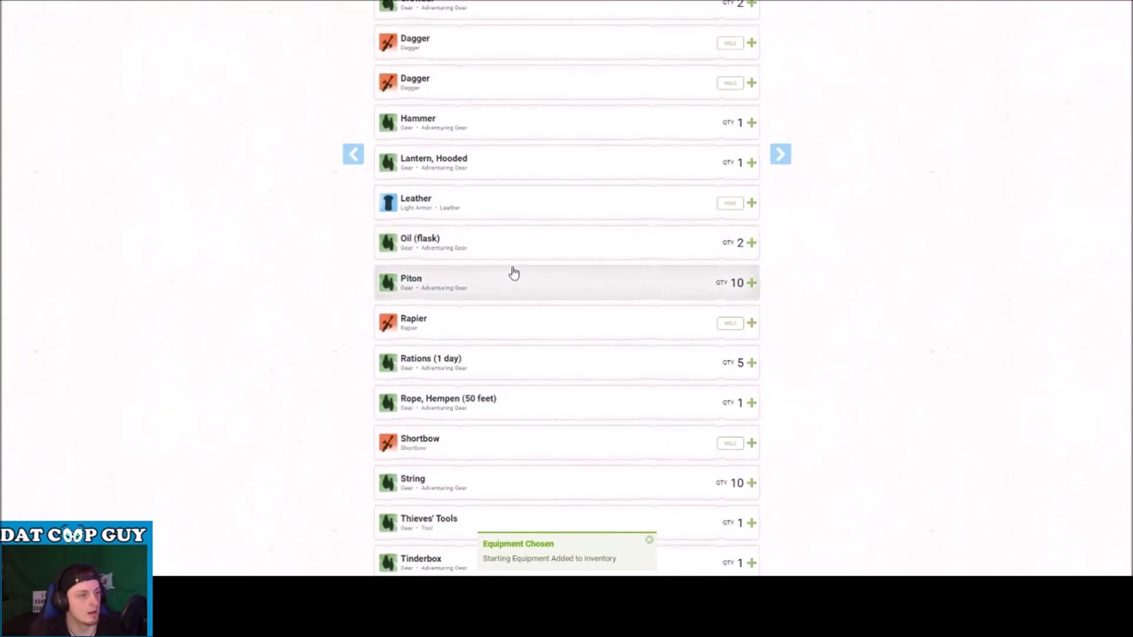
click(440, 203)
drag(411, 265, 466, 262)
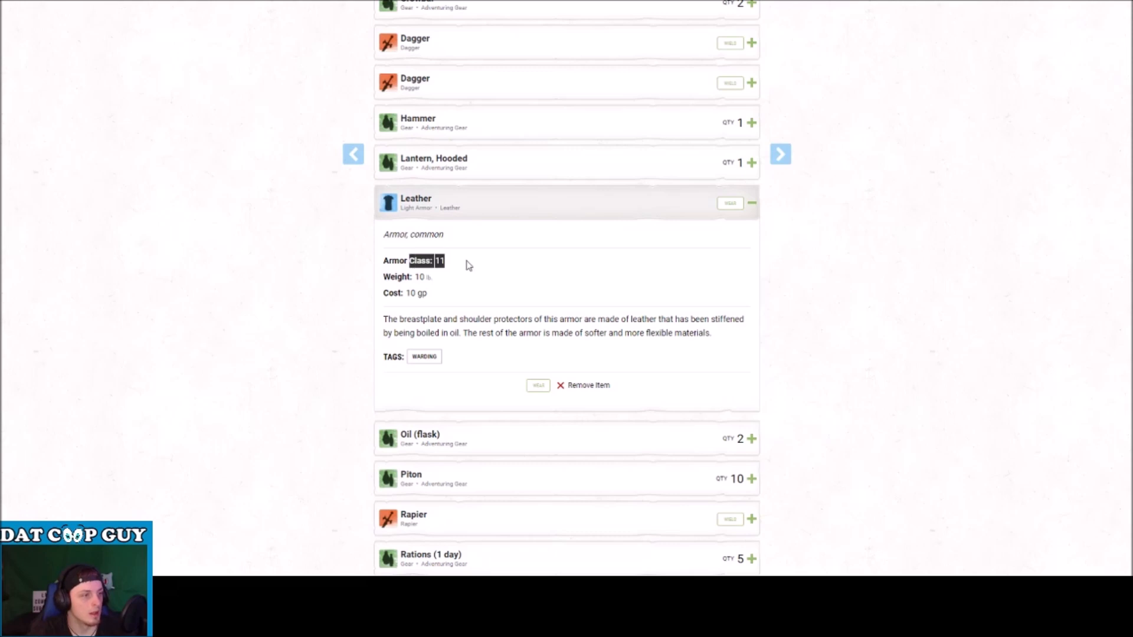
click(465, 263)
triple_click(395, 261)
click(394, 261)
scroll(649, 328, up, 8)
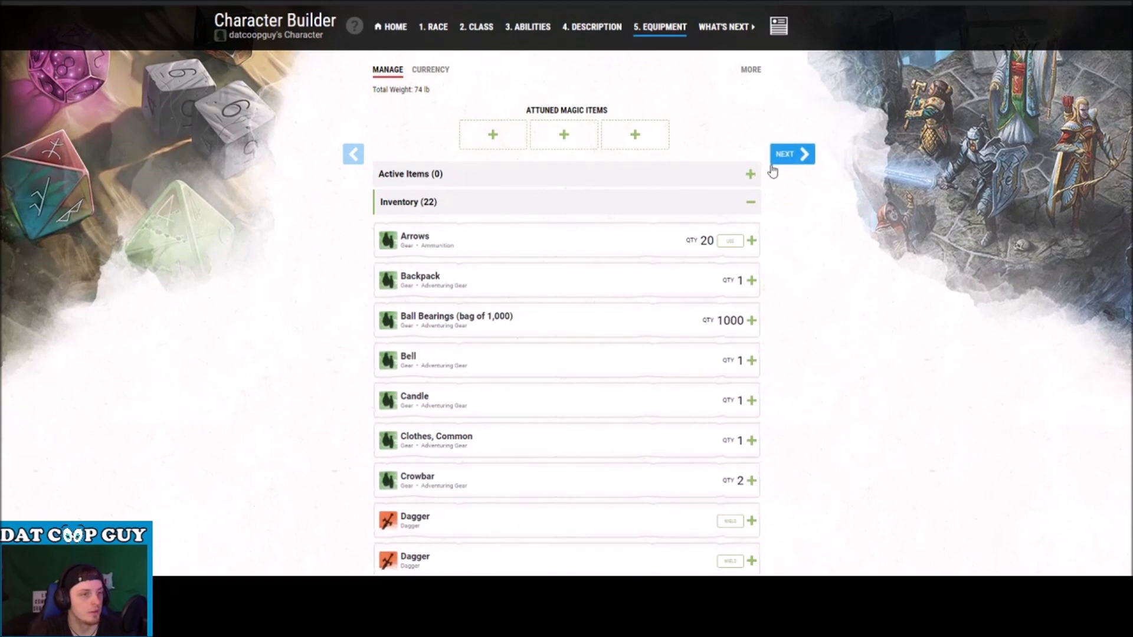
Step: Leave the equipment stage, open the finished character's sheet, and inspect how its Armor Class is made up
click(780, 154)
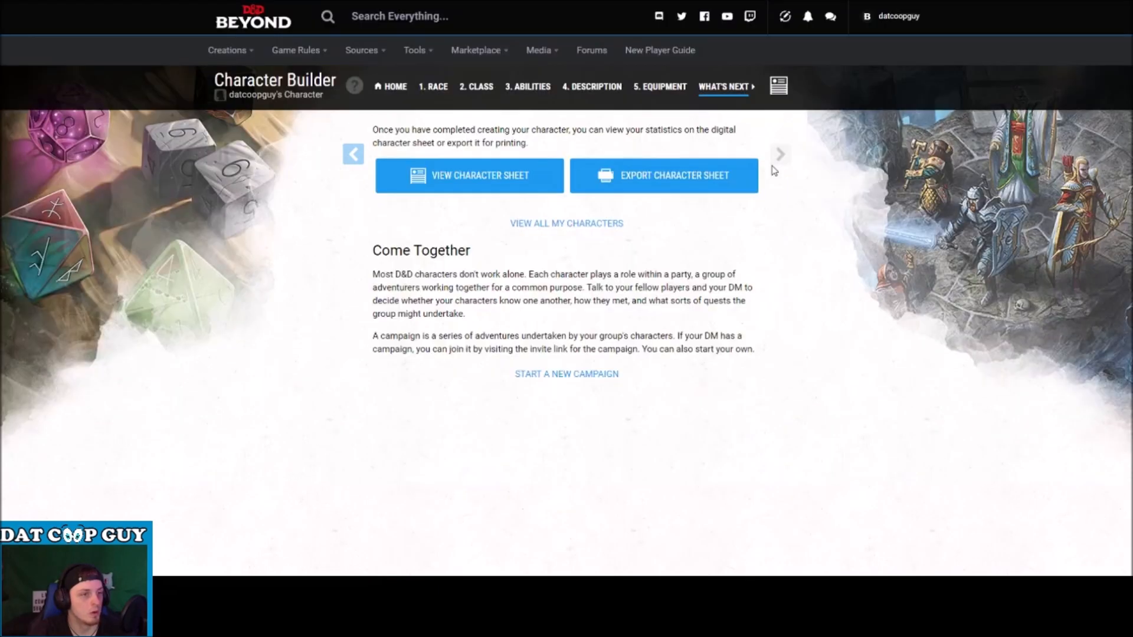
click(494, 184)
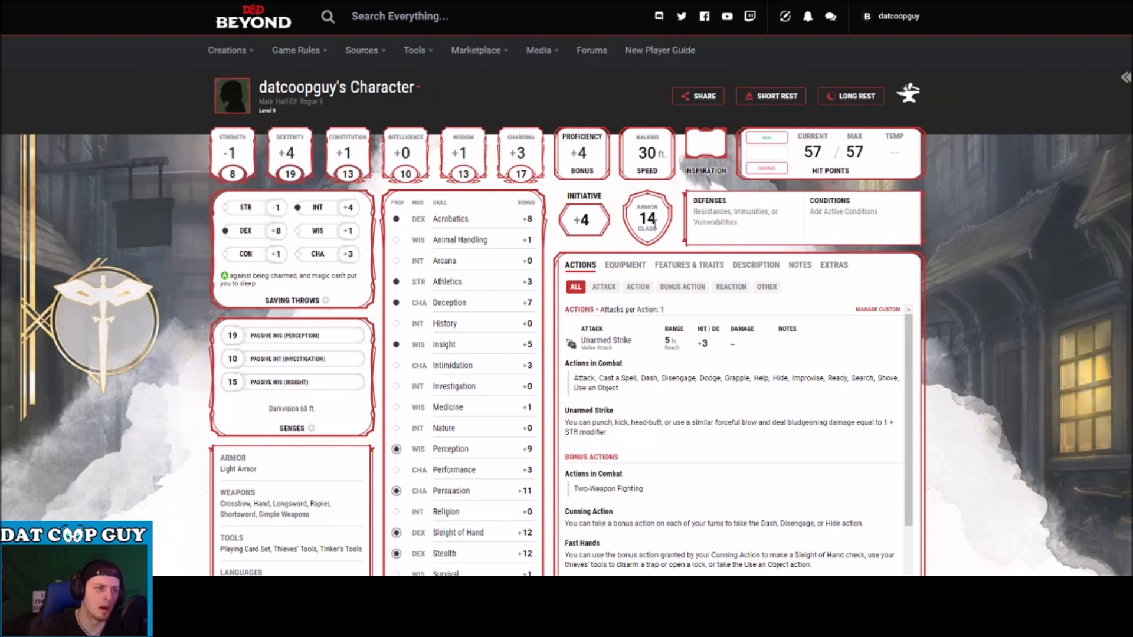
click(650, 218)
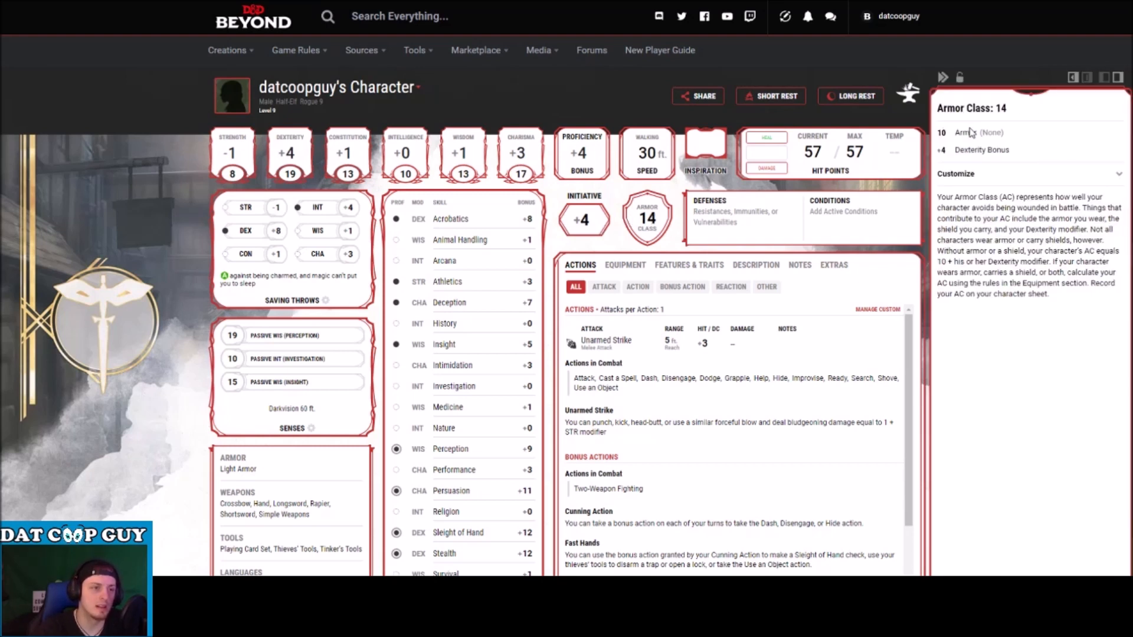
drag(986, 133, 948, 132)
click(947, 133)
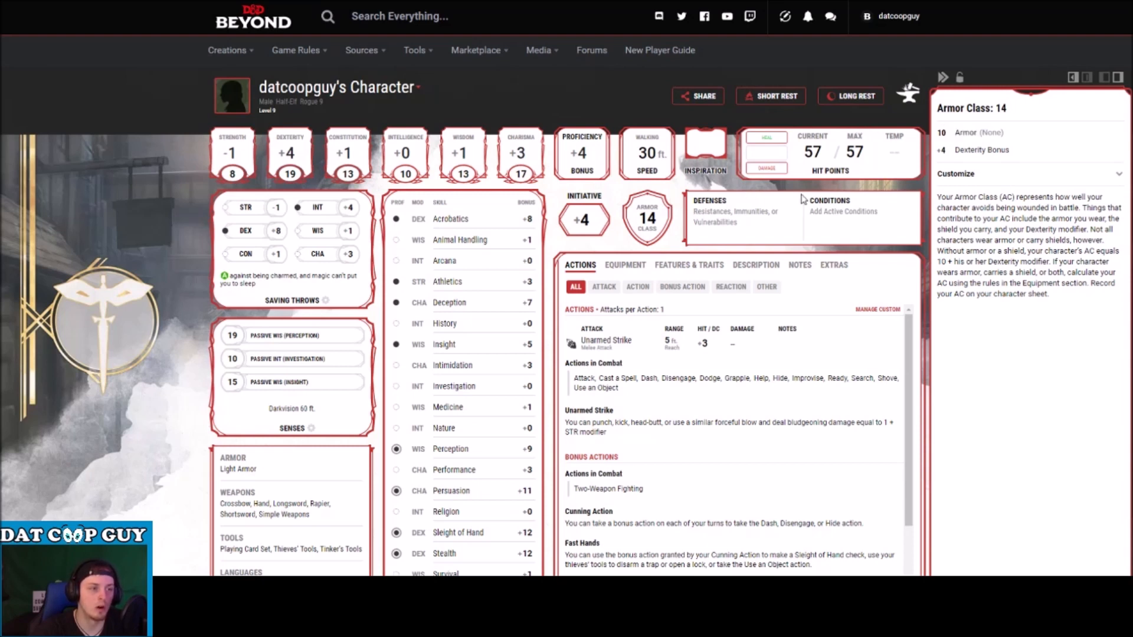
click(890, 195)
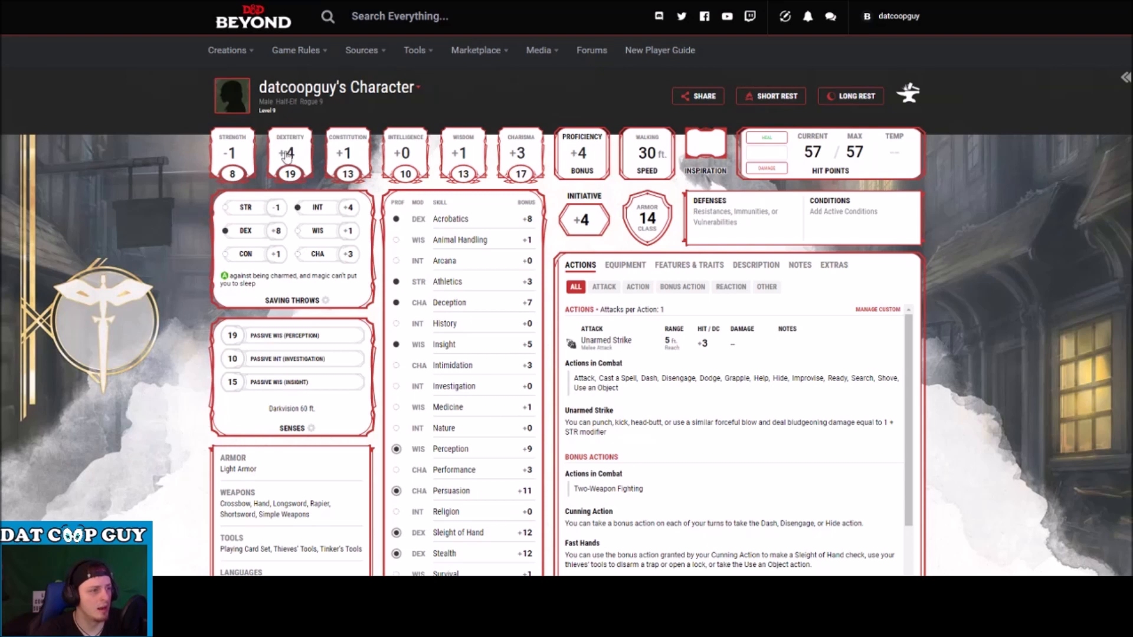
Step: Review the combat actions on the character sheet and read through the Rogue class features and Half-Elf racial traits
scroll(303, 287, down, 2)
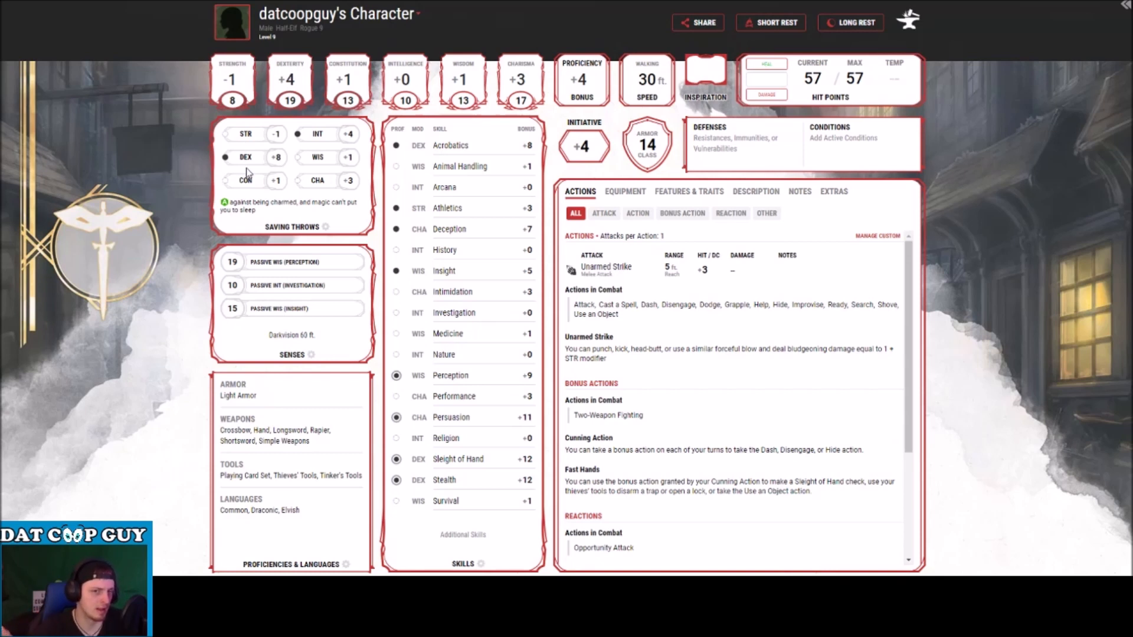
scroll(670, 423, down, 3)
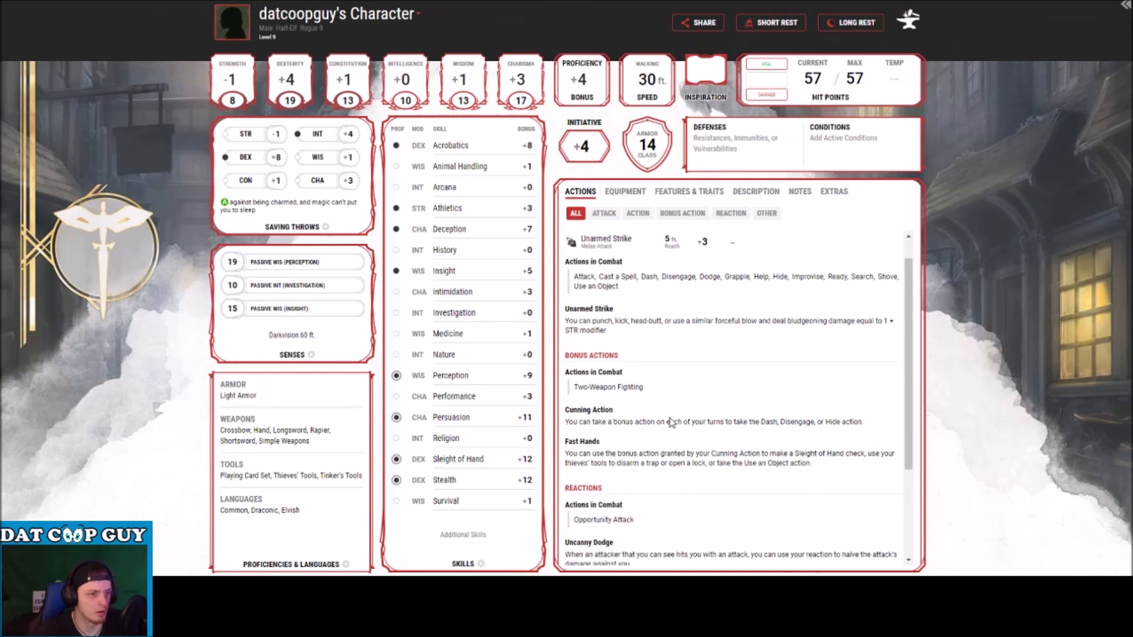
scroll(749, 507, up, 3)
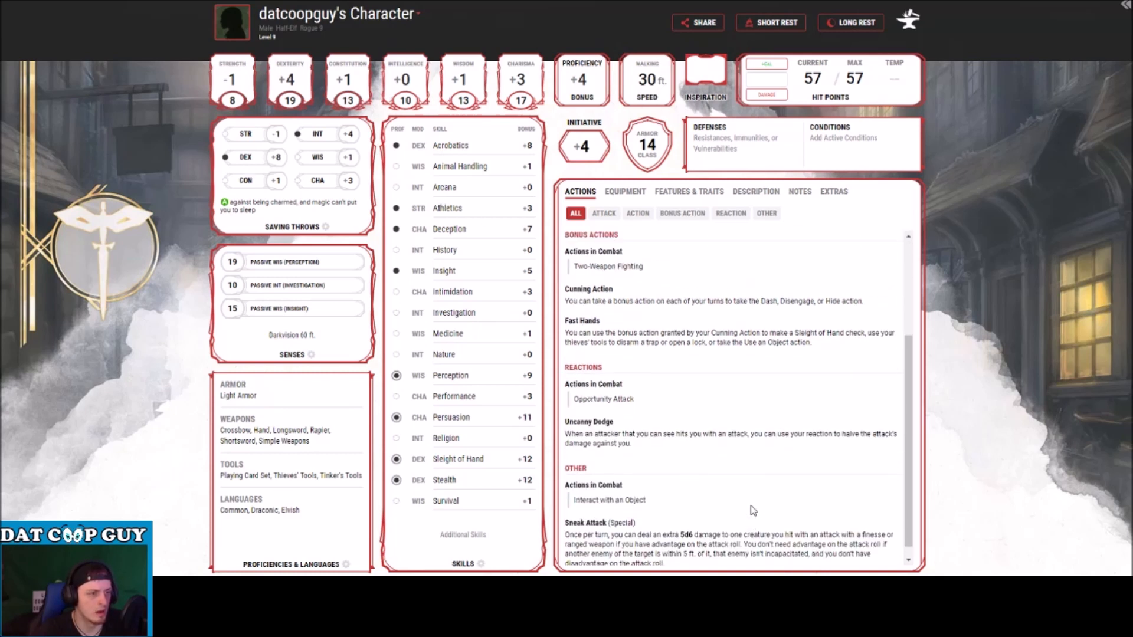
click(661, 201)
scroll(725, 323, down, 5)
scroll(725, 332, down, 5)
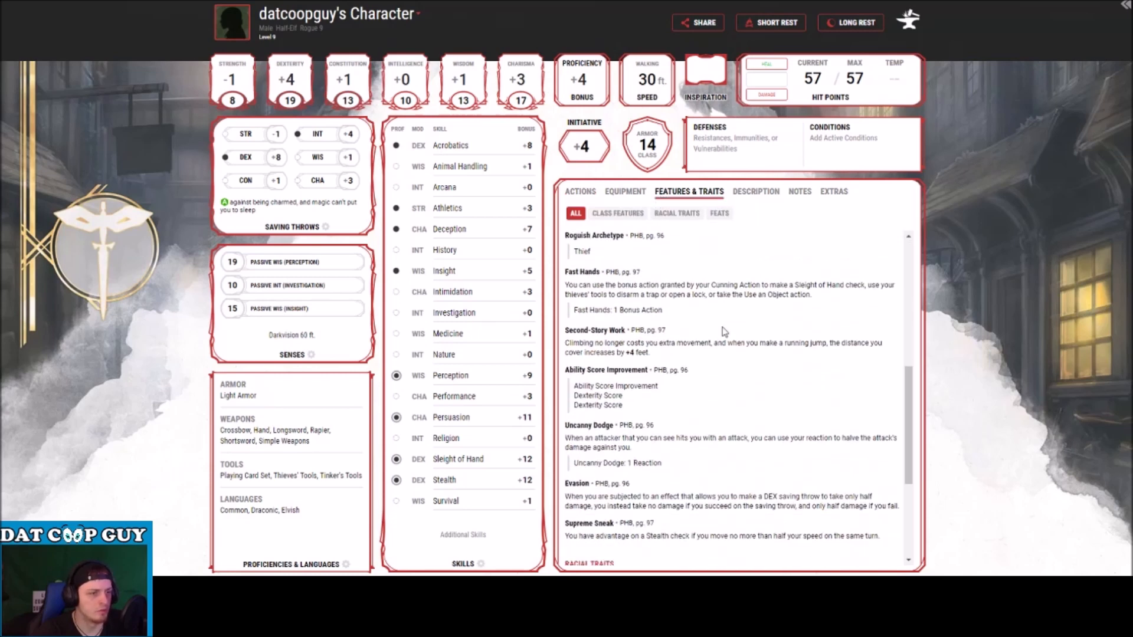
scroll(737, 354, down, 2)
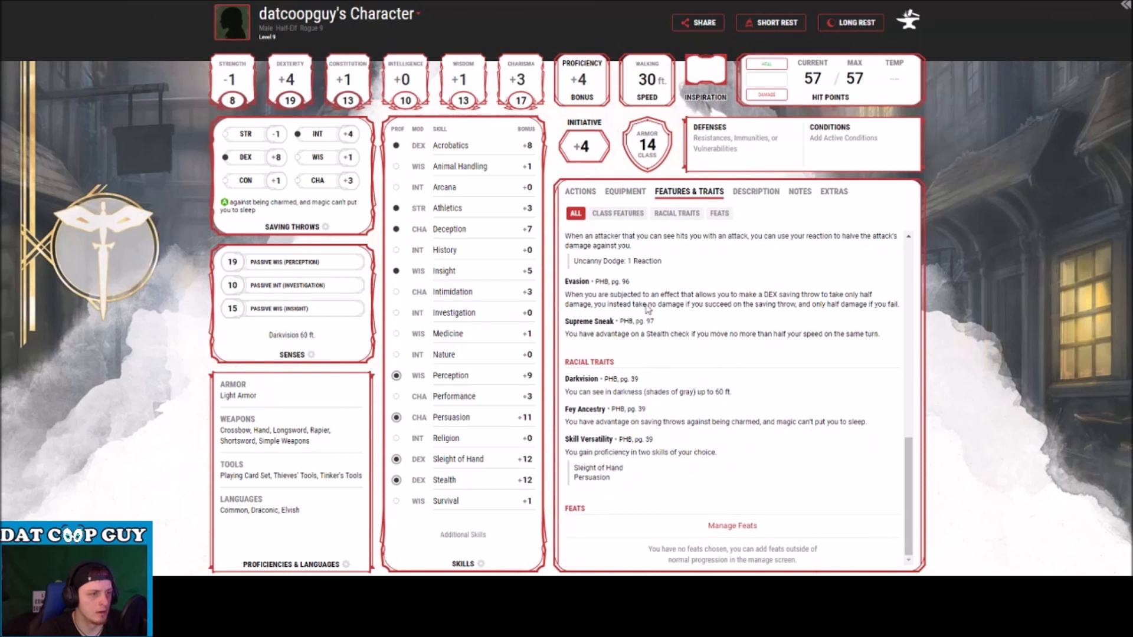
Step: Return to the actions list and read the skill descriptions for Perception, Performance, Persuasion and Stealth
click(580, 191)
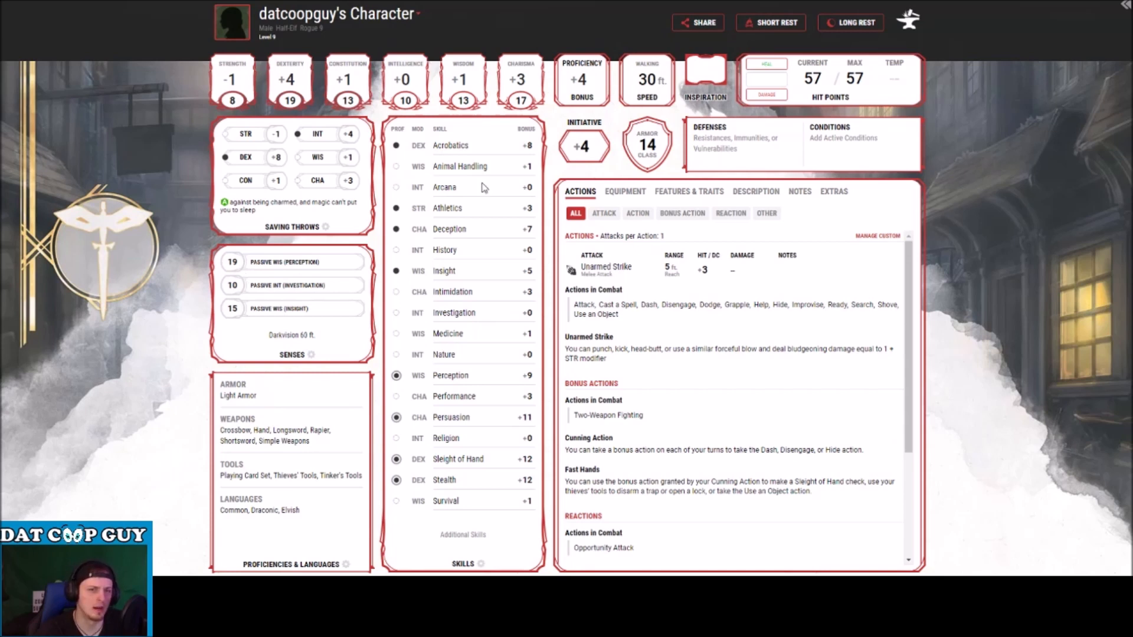
scroll(305, 225, up, 2)
scroll(401, 238, down, 2)
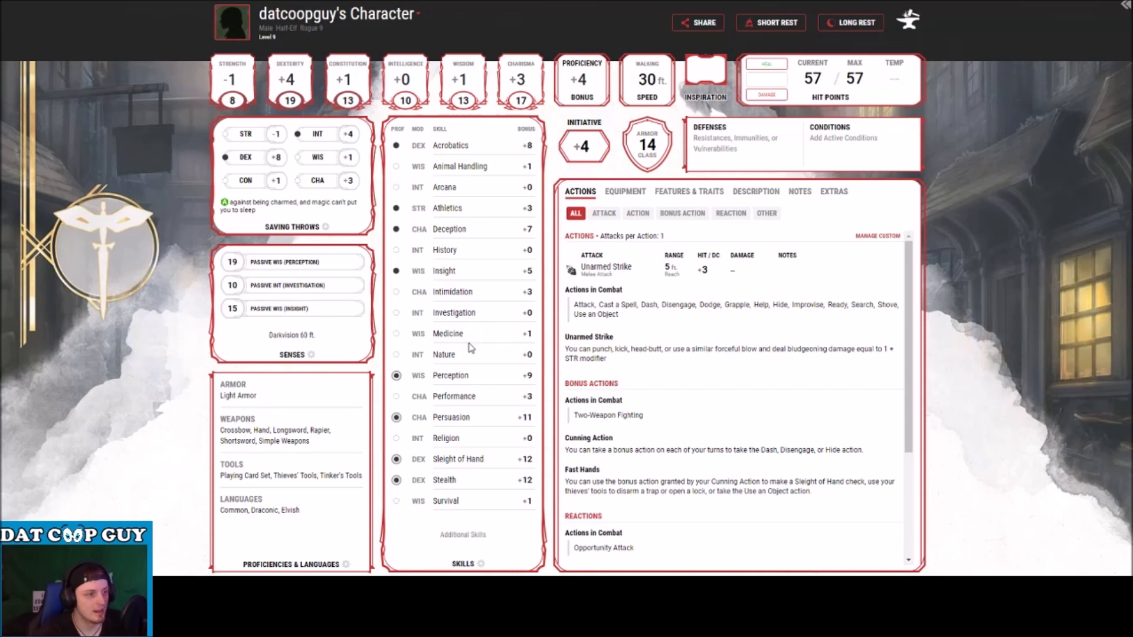
click(464, 376)
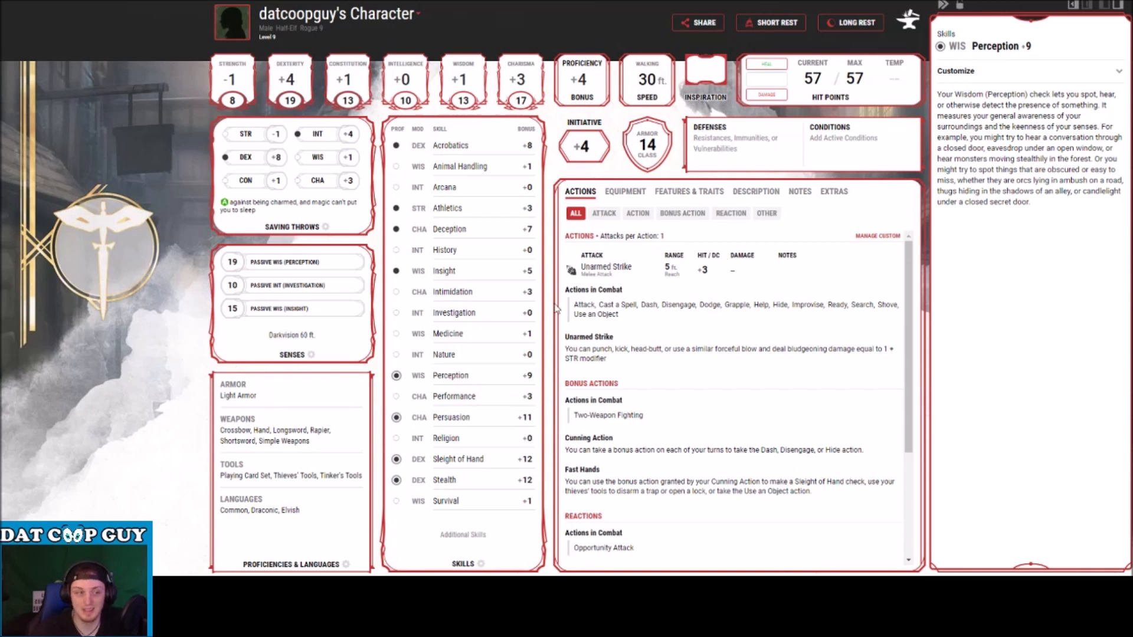
click(460, 401)
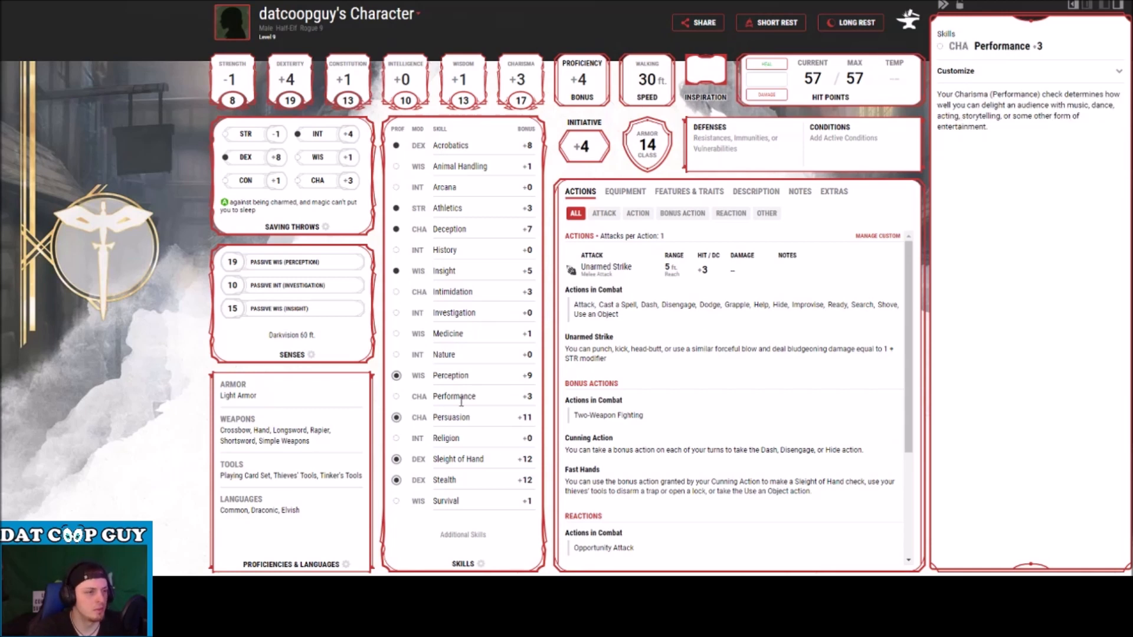
click(463, 426)
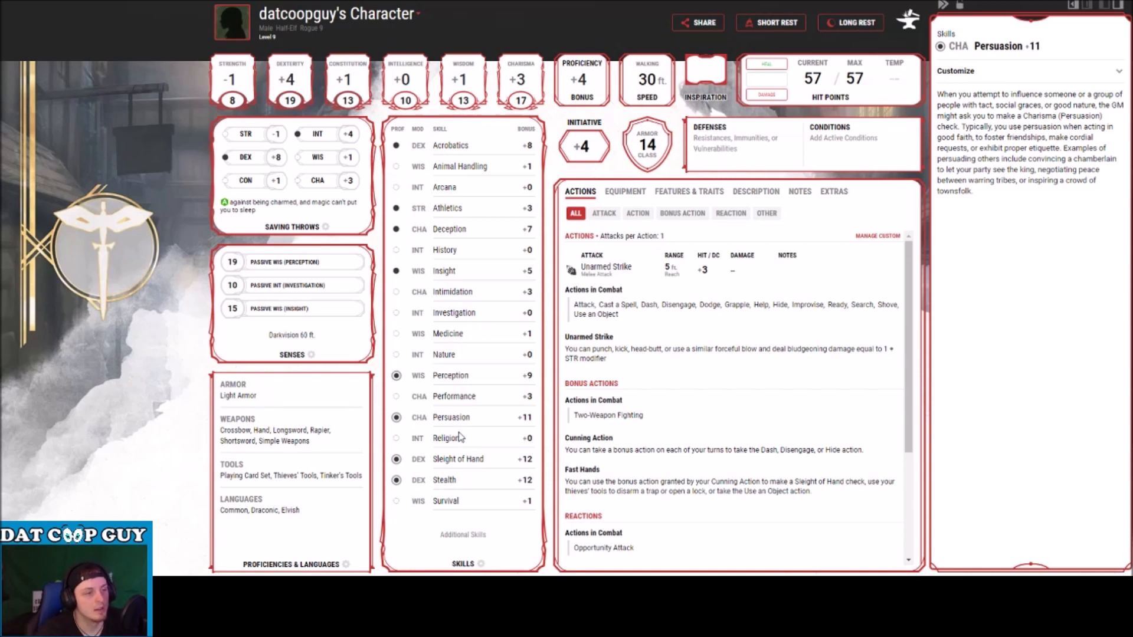
click(498, 478)
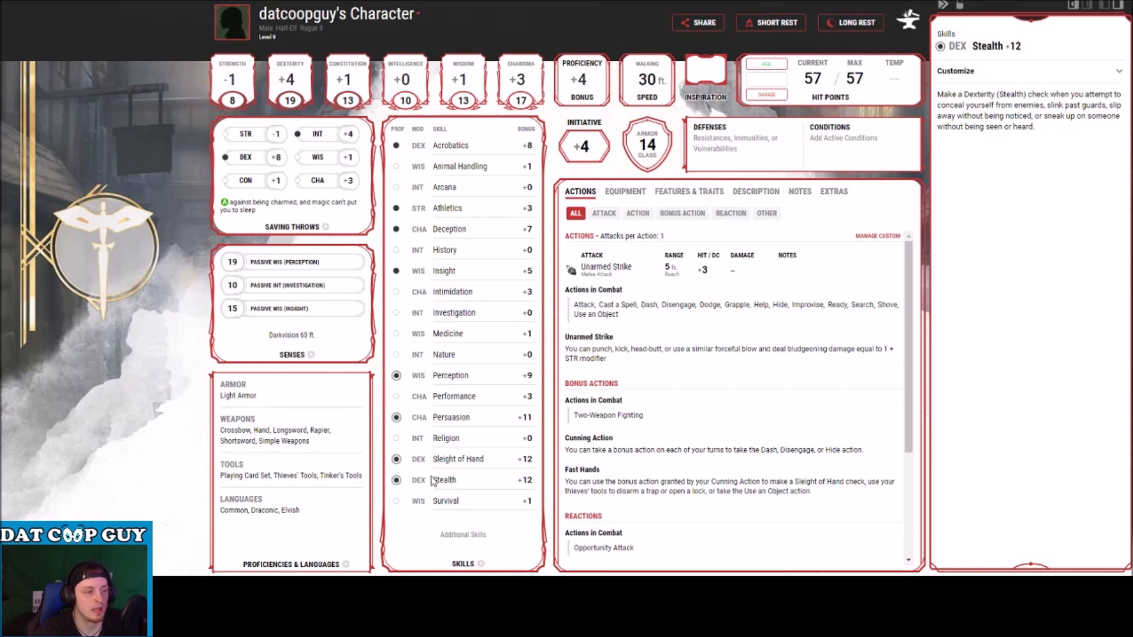
Step: Read the Sneak Attack action, and go back through the features and traits list to the Thief archetype entries
scroll(703, 507, down, 3)
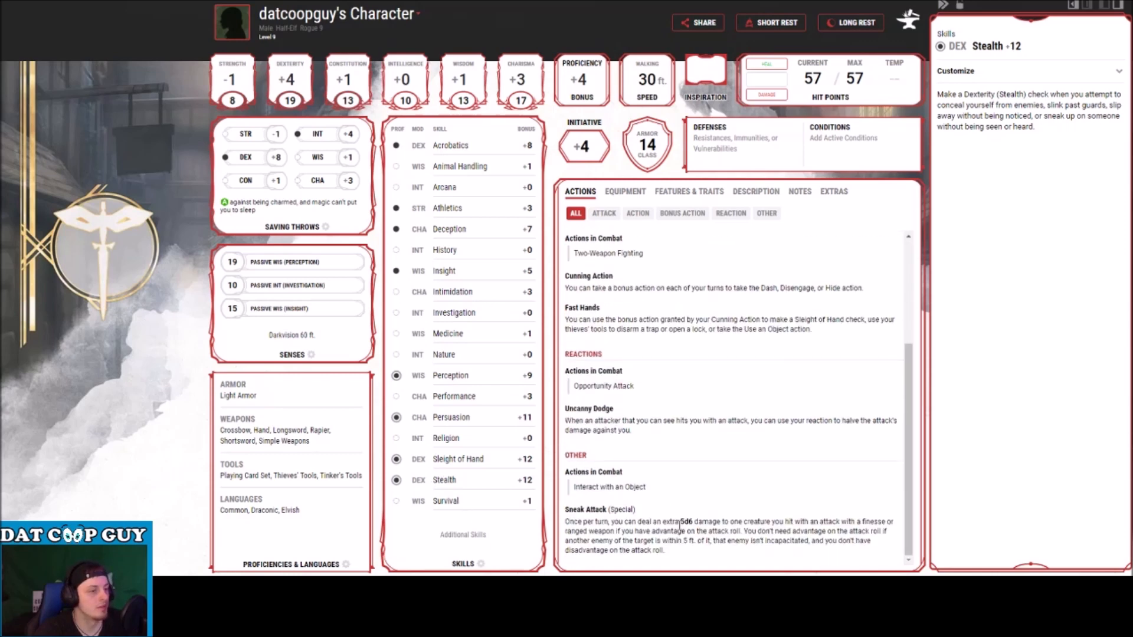
click(665, 191)
scroll(735, 322, down, 10)
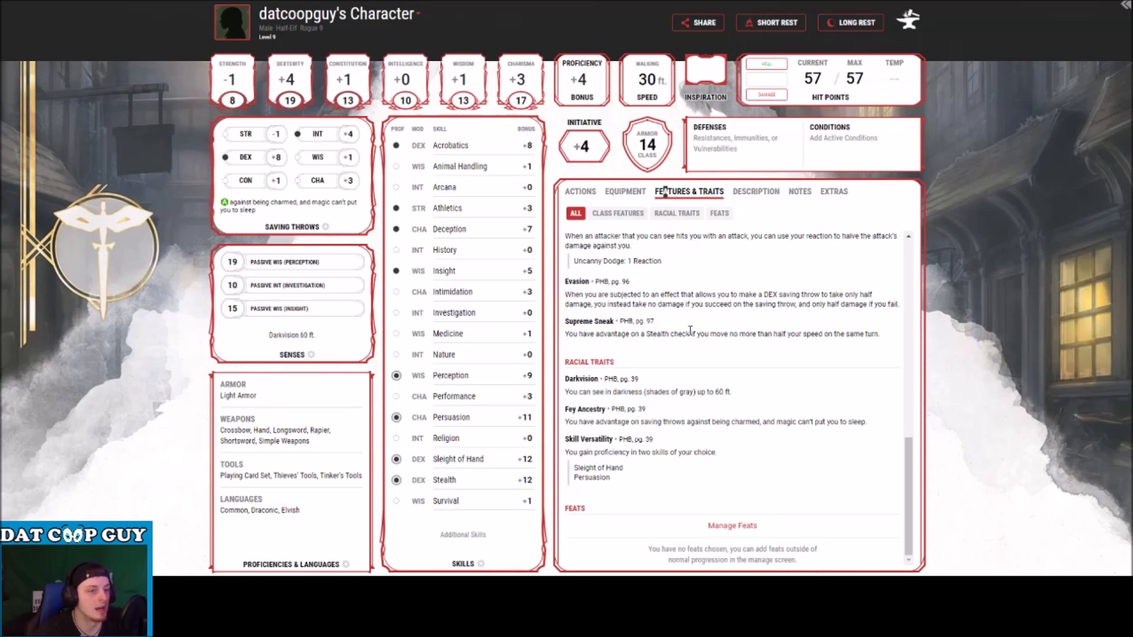
scroll(690, 331, up, 10)
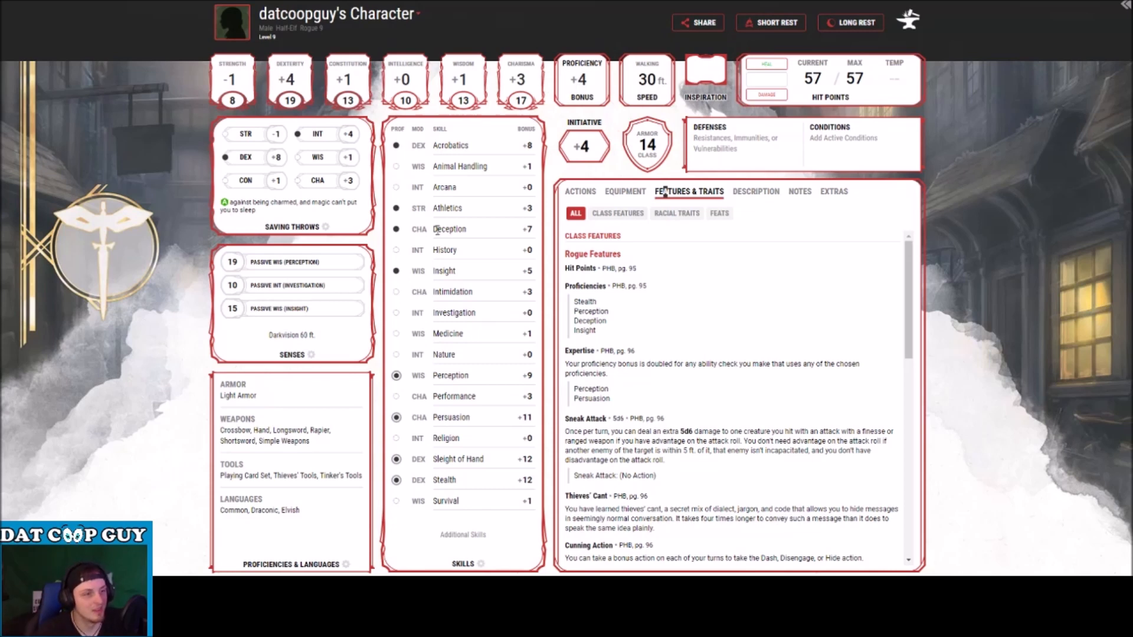
scroll(703, 307, down, 4)
scroll(745, 345, down, 2)
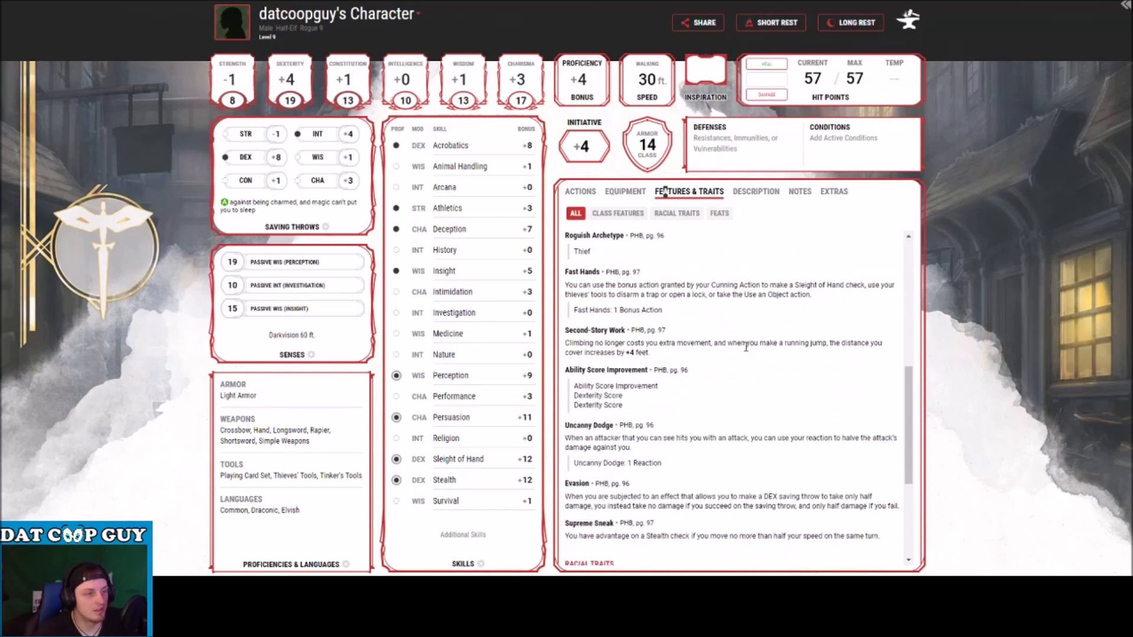
Step: Read the full Thieves' Cant and Cunning Action descriptions among the Rogue class features
scroll(745, 345, up, 4)
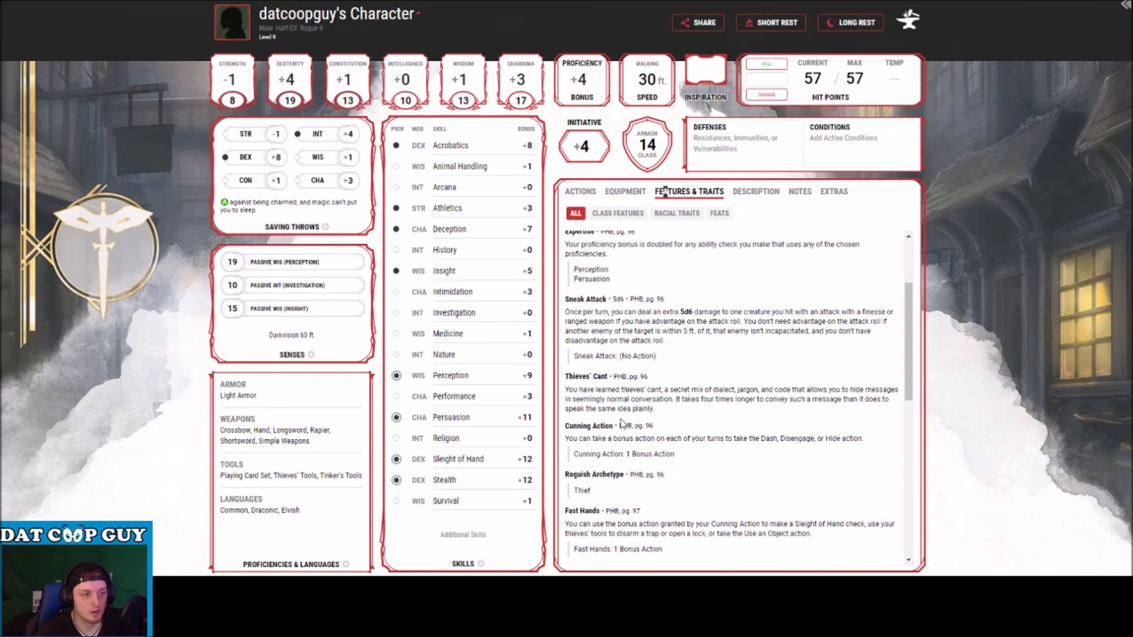
drag(587, 389, 802, 431)
click(699, 408)
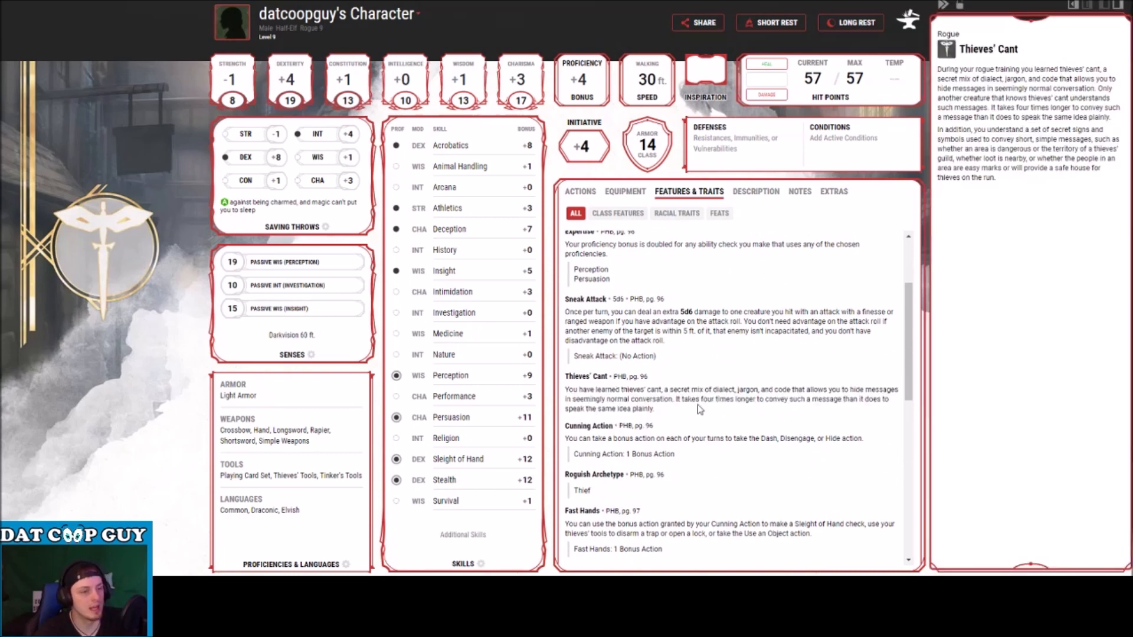
click(735, 451)
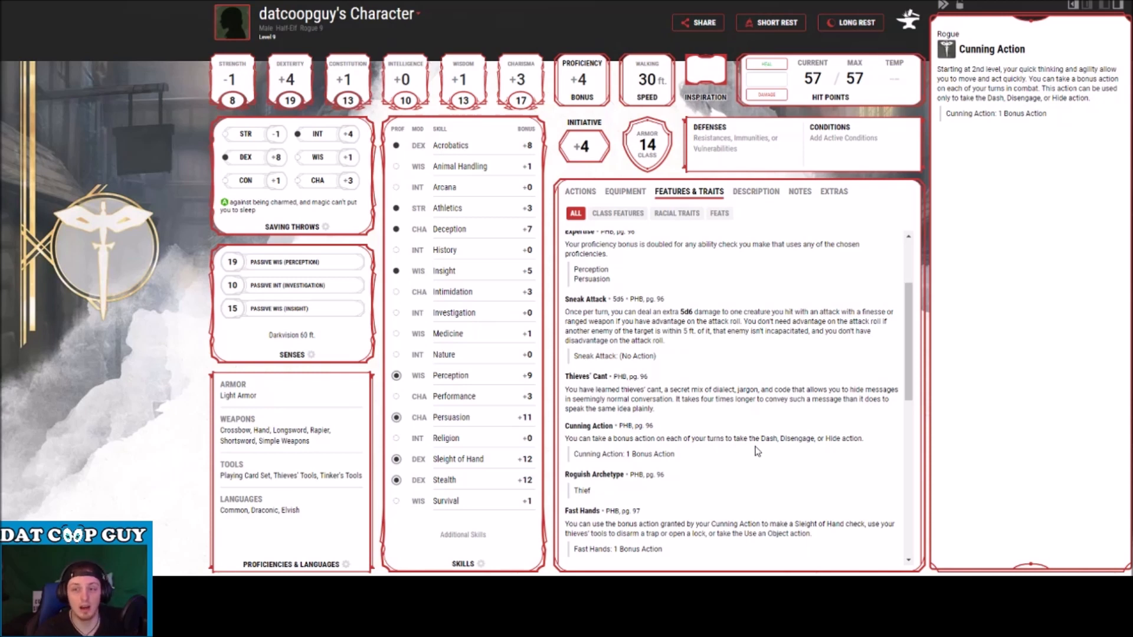
scroll(757, 451, up, 2)
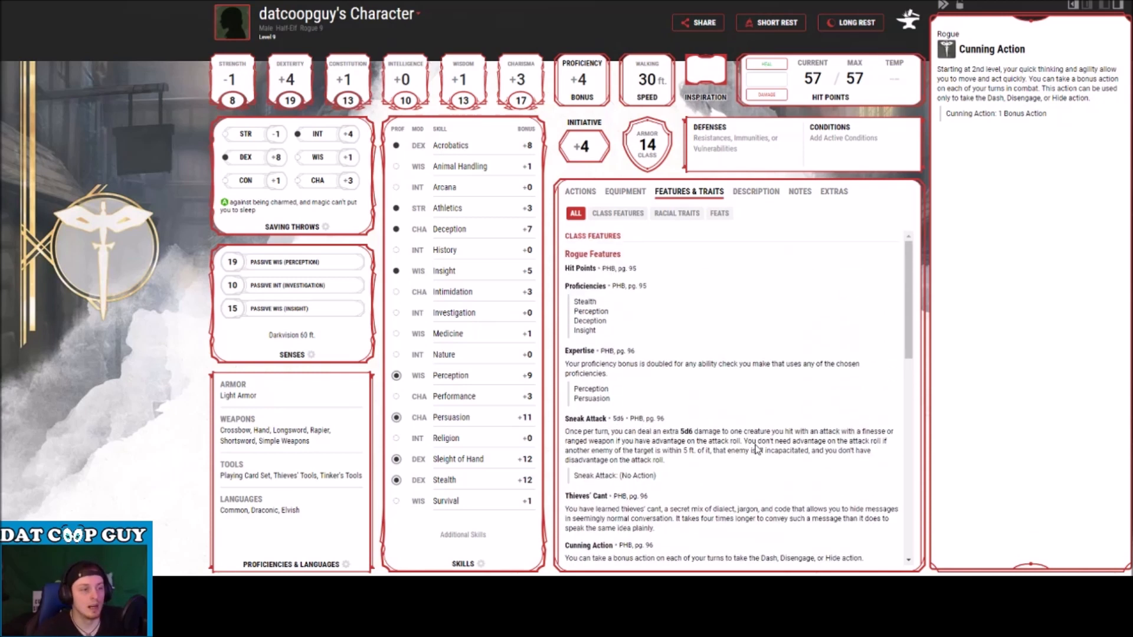
Step: Read the full Second-Story Work description, and look through the remaining Rogue features and the racial traits
scroll(699, 387, down, 5)
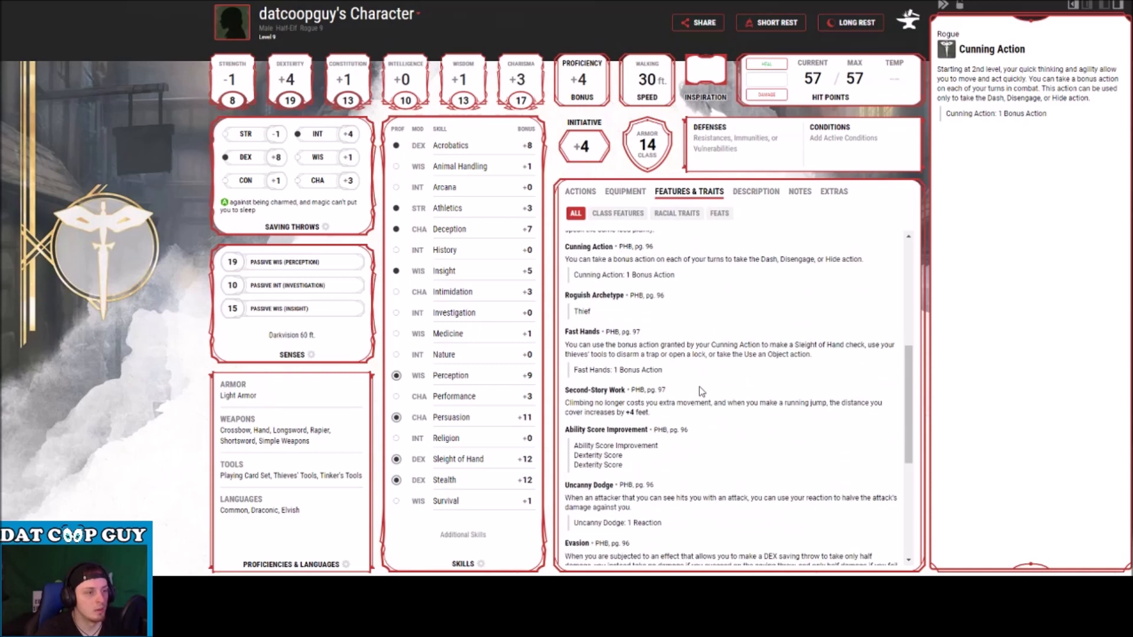
scroll(699, 387, down, 1)
scroll(663, 388, down, 1)
drag(574, 287, 683, 301)
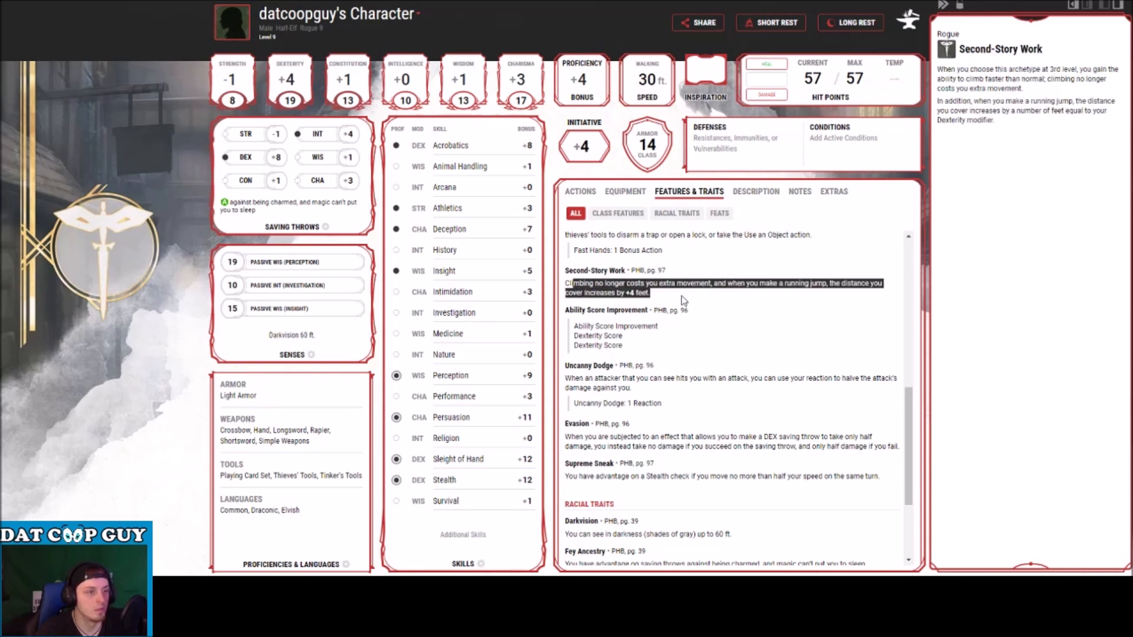
click(683, 301)
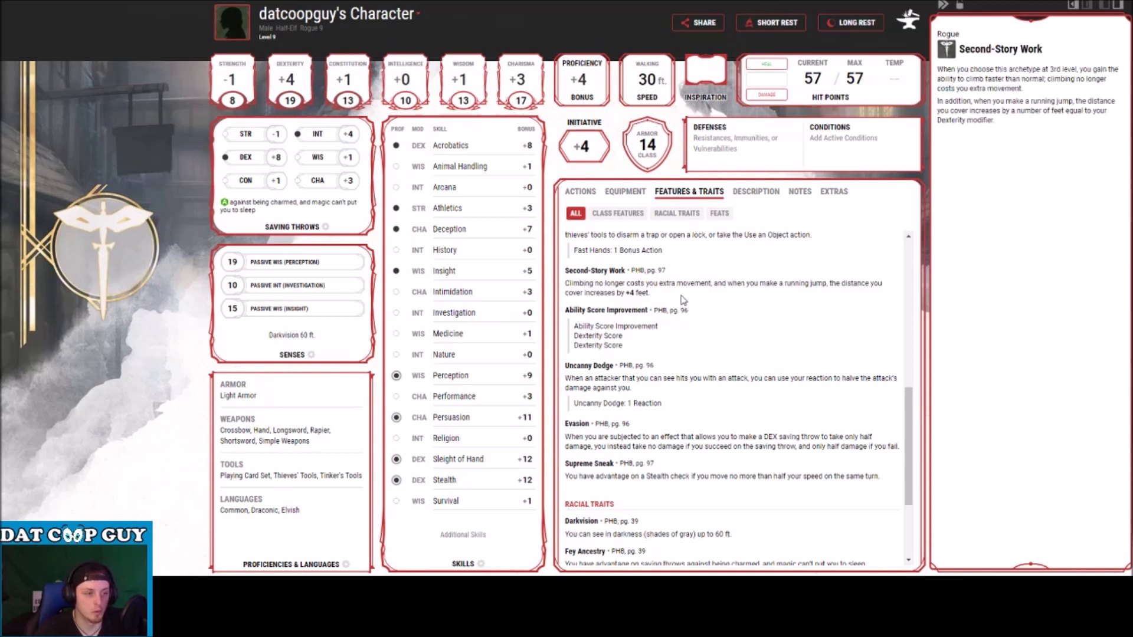
scroll(683, 301, down, 1)
scroll(847, 329, down, 2)
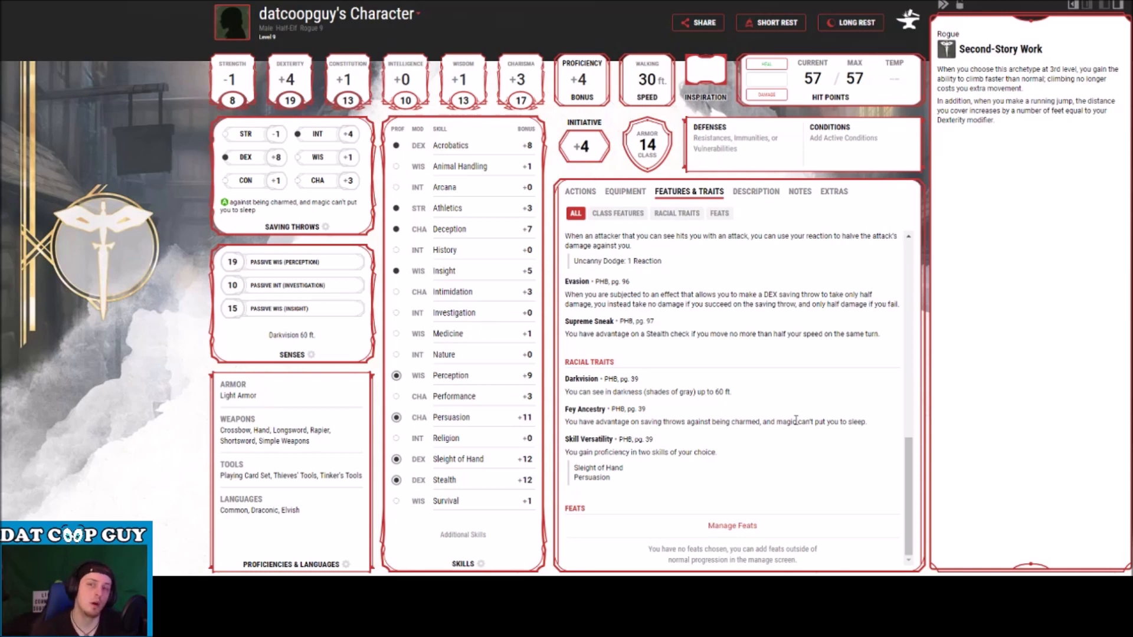
Step: Look in on the character's equipment and return to the list of combat actions
click(620, 195)
click(624, 192)
click(585, 193)
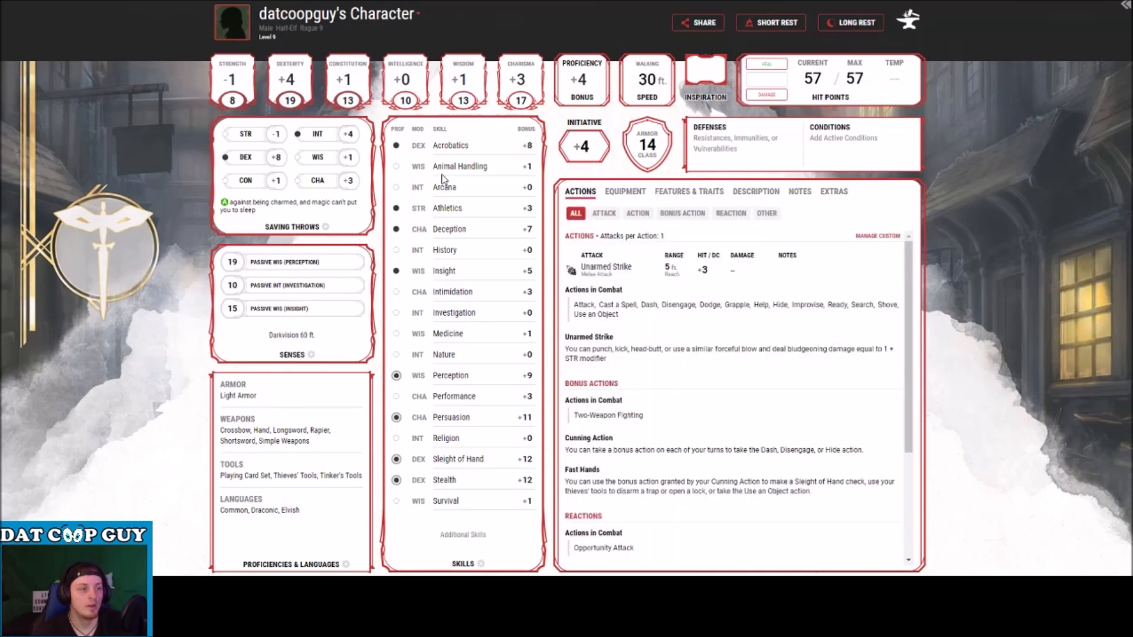
scroll(527, 342, up, 2)
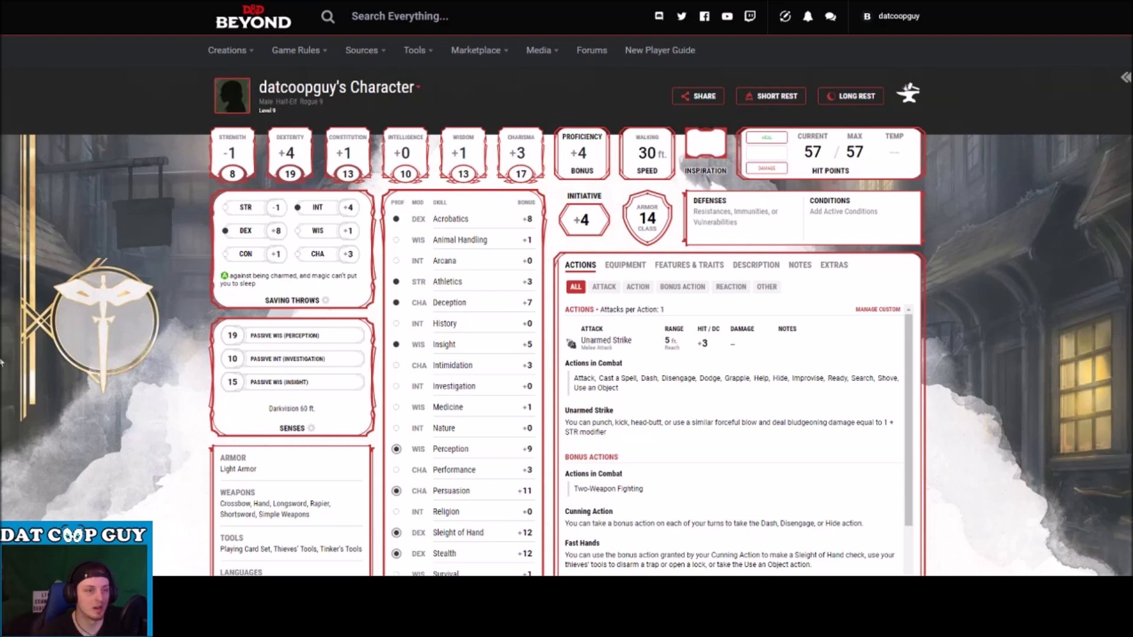
Step: Review the character's background and characteristics in the description, and bring up the details and suggestions for Ideals
click(748, 265)
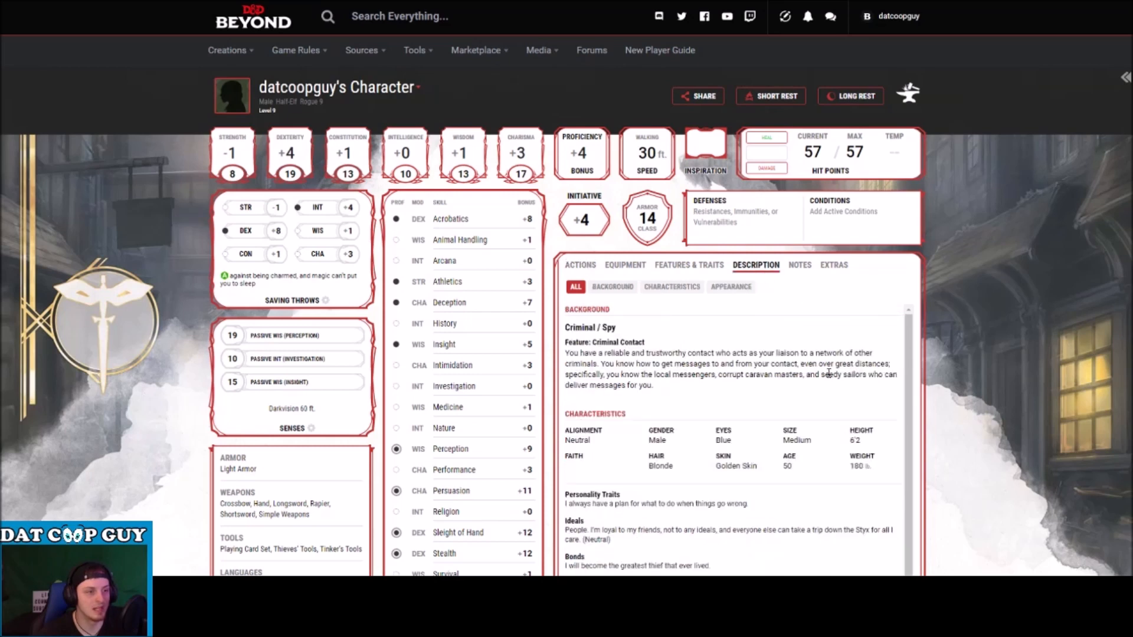
scroll(828, 372, down, 2)
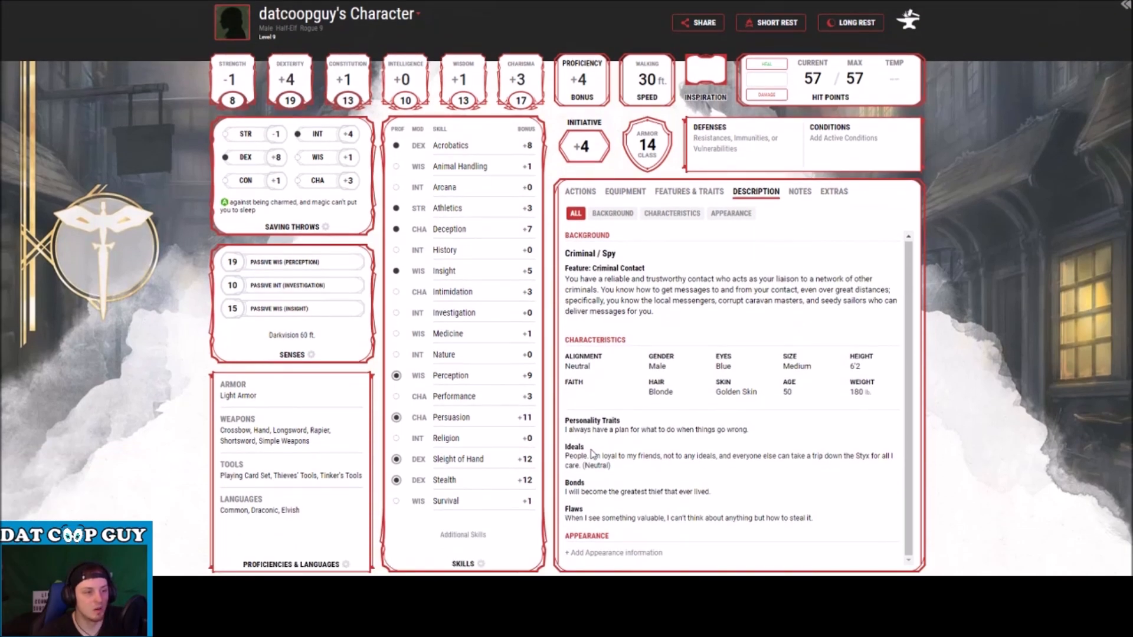
click(712, 452)
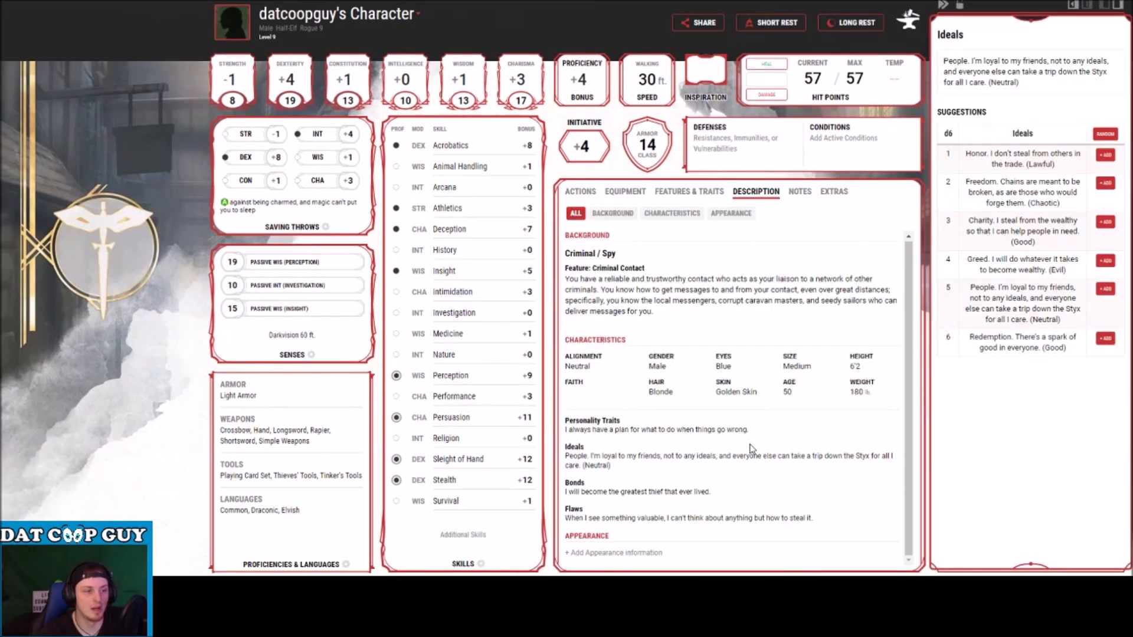